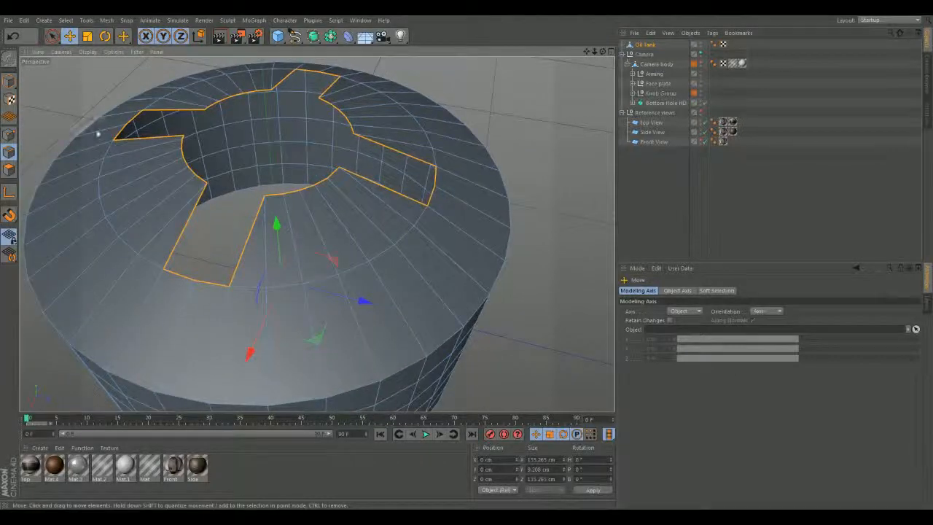
# - Extrude the selected border edges of the Oil Tank's cross-shaped opening by an offset of -0.08 cm
pyautogui.rightClick(531, 142)
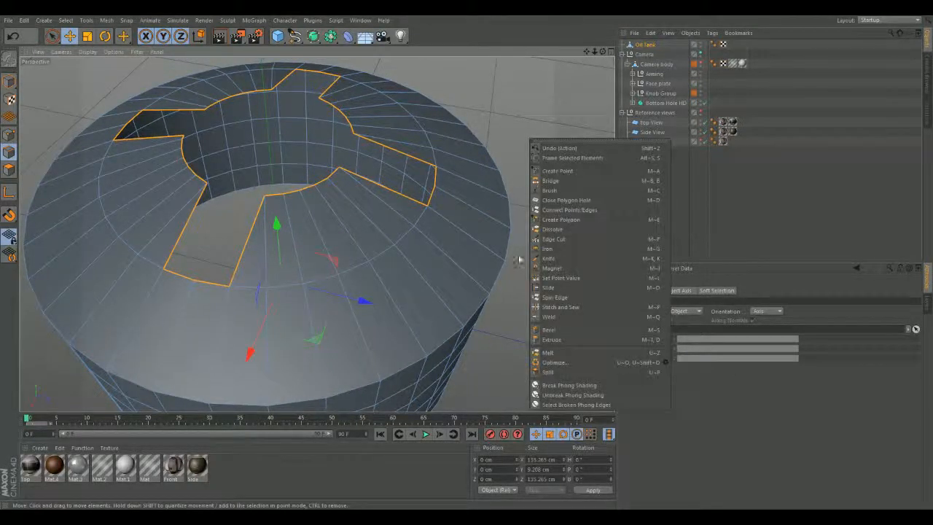
pyautogui.click(551, 340)
pyautogui.keyDown('alt'); pyautogui.moveTo(500, 308); pyautogui.dragTo(495, 169); pyautogui.keyUp('alt')
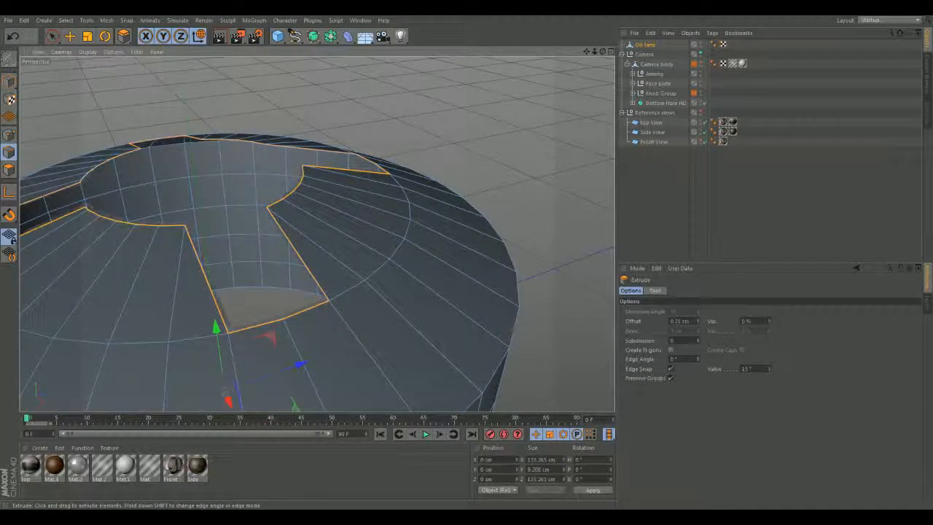
pyautogui.keyDown('alt'); pyautogui.moveTo(512, 170); pyautogui.dragTo(529, 178); pyautogui.keyUp('alt')
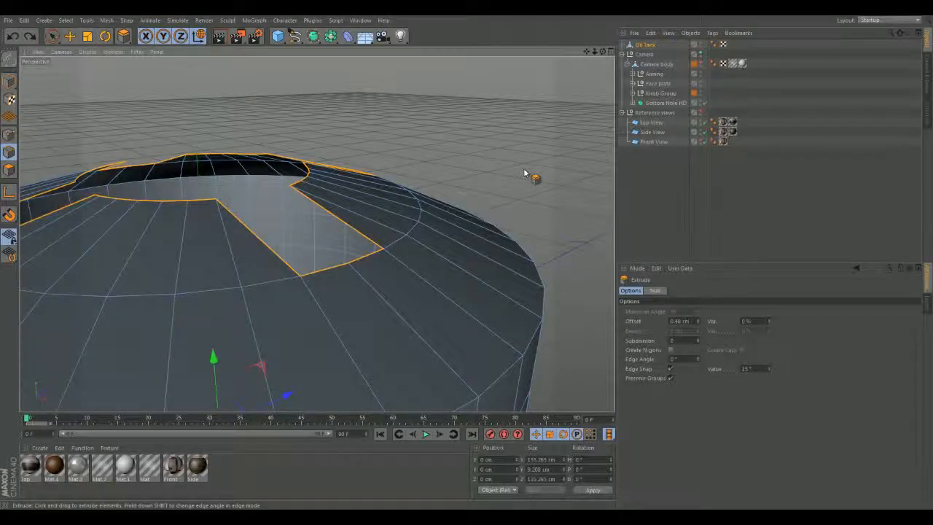
pyautogui.rightClick(492, 135)
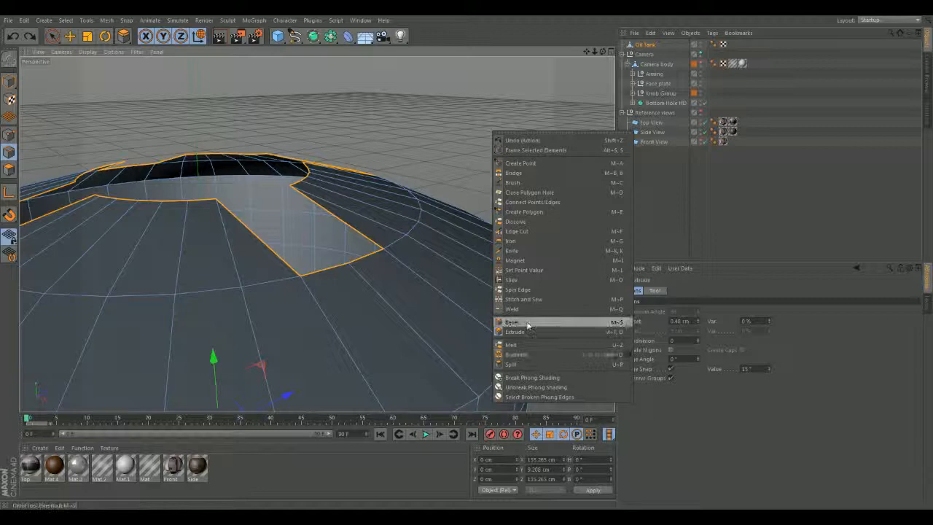
pyautogui.click(433, 113)
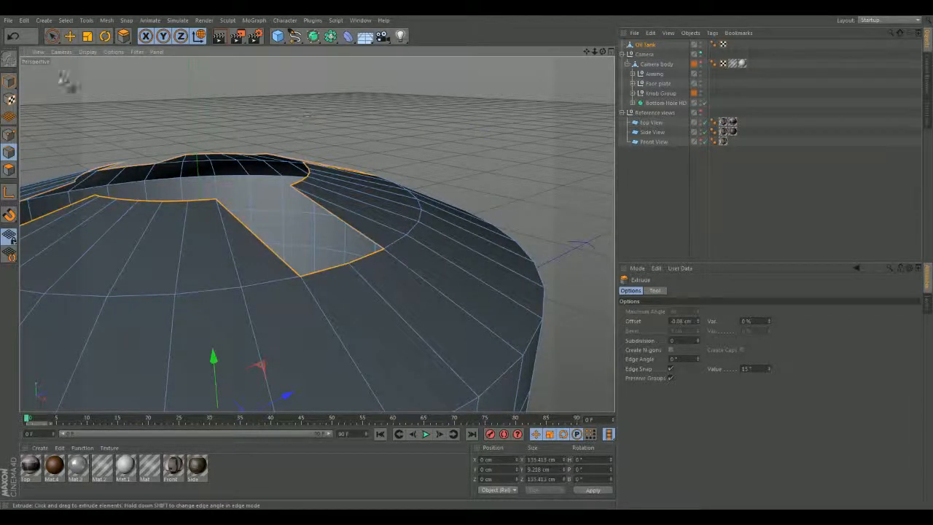
# - Move the opening's extruded border edges slightly along the Y axis
pyautogui.click(70, 36)
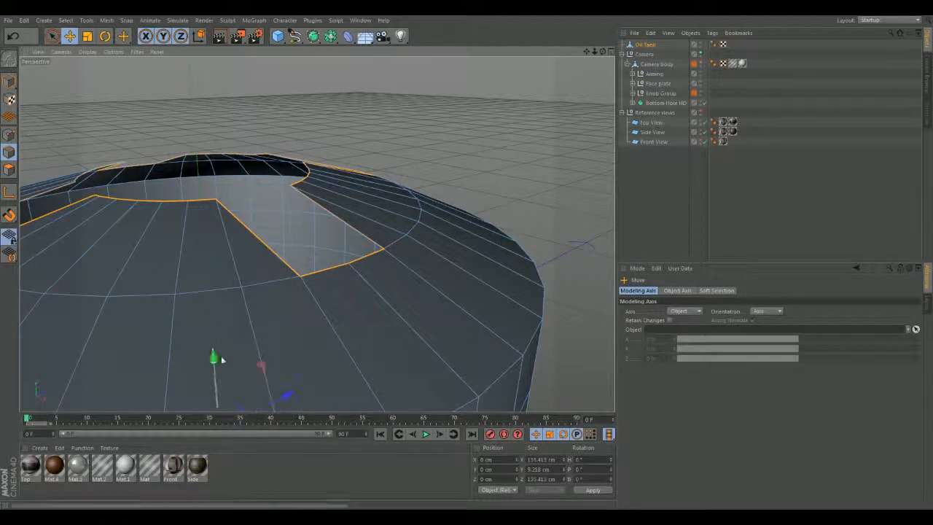
pyautogui.moveTo(212, 356); pyautogui.dragTo(317, 237)
pyautogui.keyDown('alt'); pyautogui.moveTo(317, 237); pyautogui.dragTo(214, 241, button='right'); pyautogui.keyUp('alt')
pyautogui.keyDown('alt'); pyautogui.moveTo(229, 216); pyautogui.dragTo(366, 136); pyautogui.keyUp('alt')
pyautogui.keyDown('alt'); pyautogui.moveTo(423, 216); pyautogui.dragTo(462, 160); pyautogui.keyUp('alt')
pyautogui.press('space')
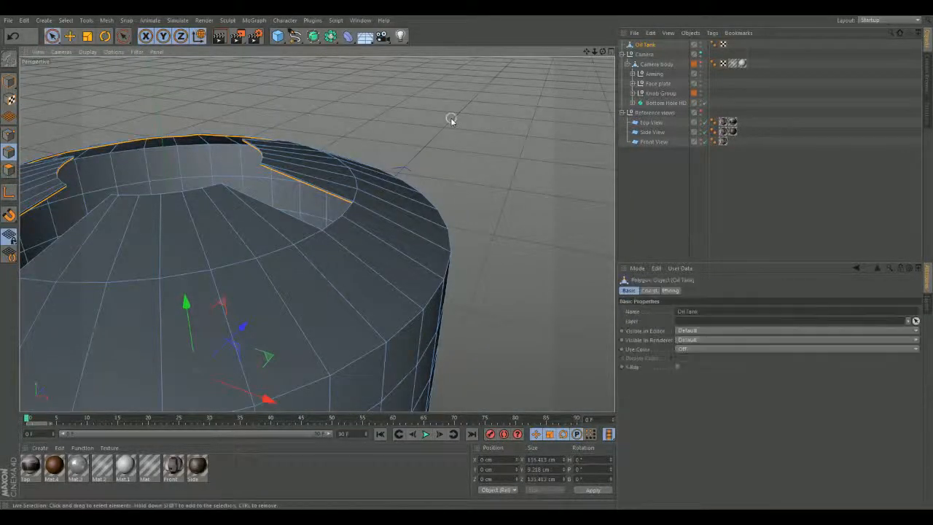
pyautogui.press('space')
# - Extrude the opening's border edges again by about 0.9 cm to form a thin lip
pyautogui.click(123, 35)
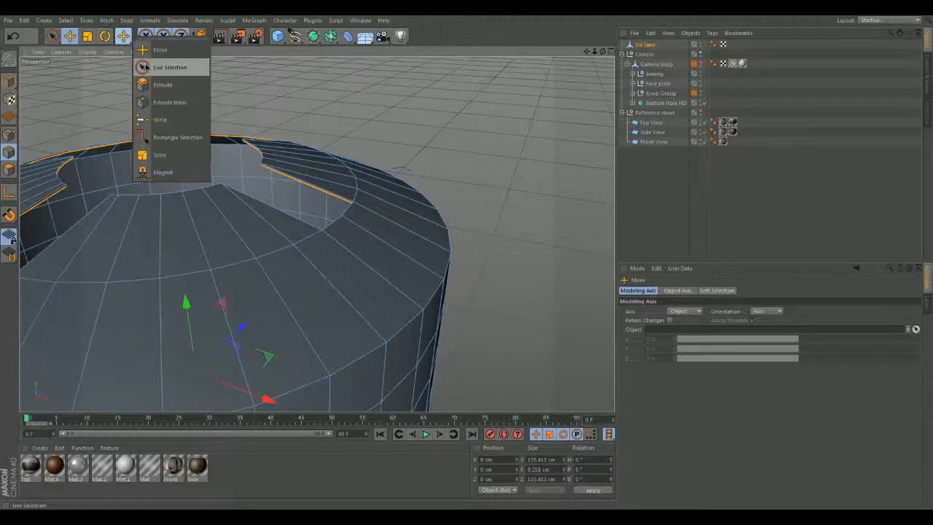
pyautogui.click(156, 94)
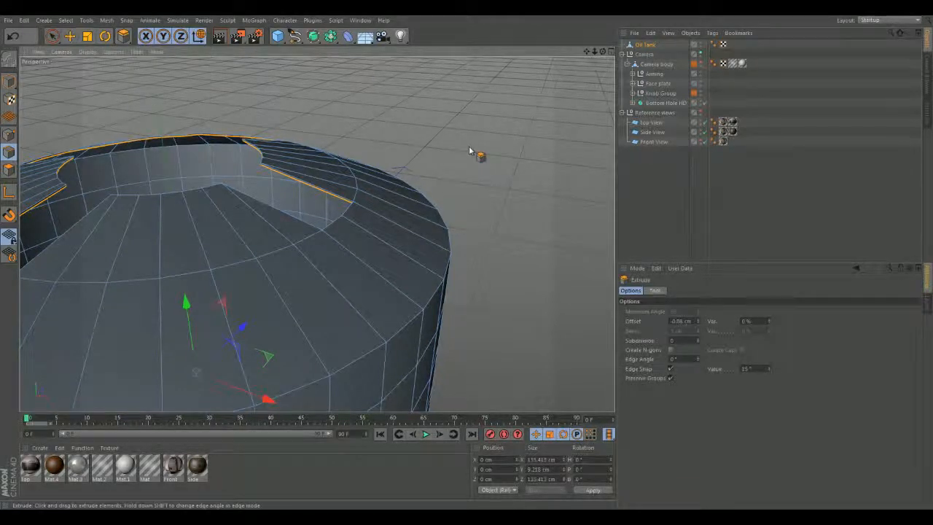
pyautogui.scroll(2, 469, 151)
pyautogui.moveTo(469, 151); pyautogui.dragTo(471, 151)
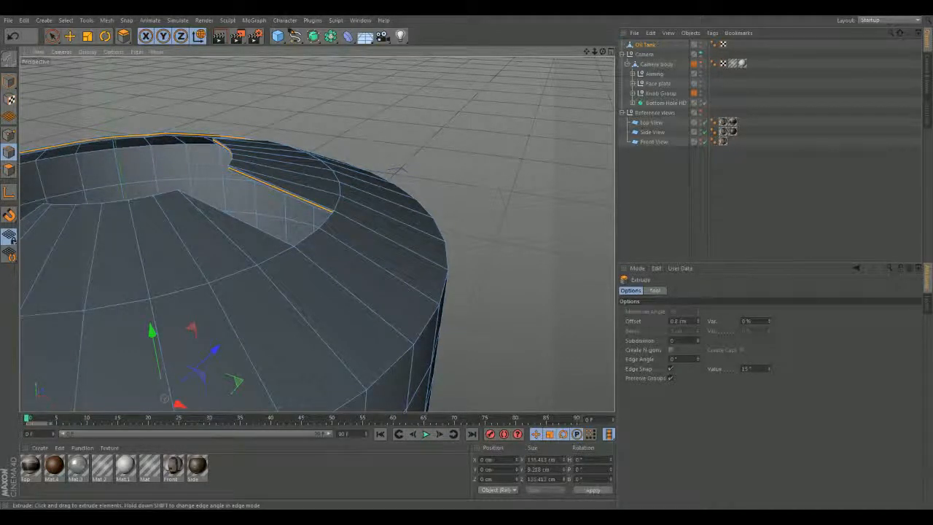
# - Try to extrude the opening's border edges 40 cm and scale the resulting lower edge loop
pyautogui.keyDown('alt'); pyautogui.moveTo(469, 153); pyautogui.dragTo(358, 343); pyautogui.keyUp('alt')
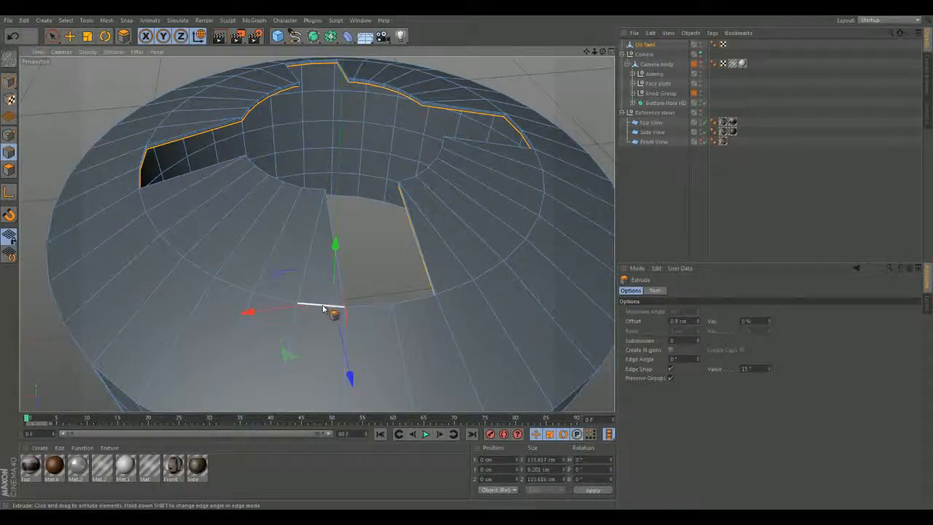
pyautogui.keyDown('alt'); pyautogui.moveTo(334, 146); pyautogui.dragTo(317, 234); pyautogui.keyUp('alt')
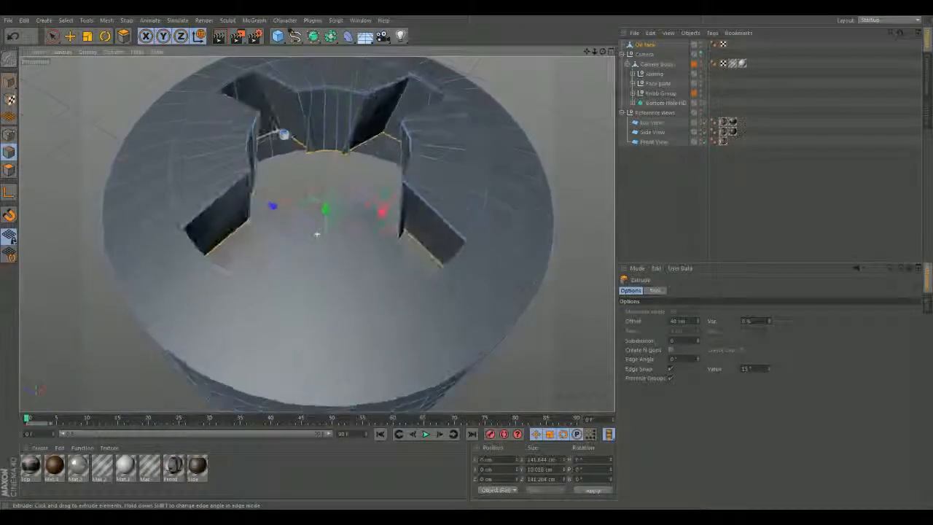
pyautogui.scroll(10, 318, 234)
pyautogui.keyDown('alt'); pyautogui.moveTo(325, 199); pyautogui.dragTo(146, 255); pyautogui.keyUp('alt')
pyautogui.keyDown('alt'); pyautogui.moveTo(317, 234); pyautogui.dragTo(197, 286); pyautogui.keyUp('alt')
pyautogui.click(86, 36)
pyautogui.keyDown('alt'); pyautogui.moveTo(358, 208); pyautogui.dragTo(316, 234); pyautogui.keyUp('alt')
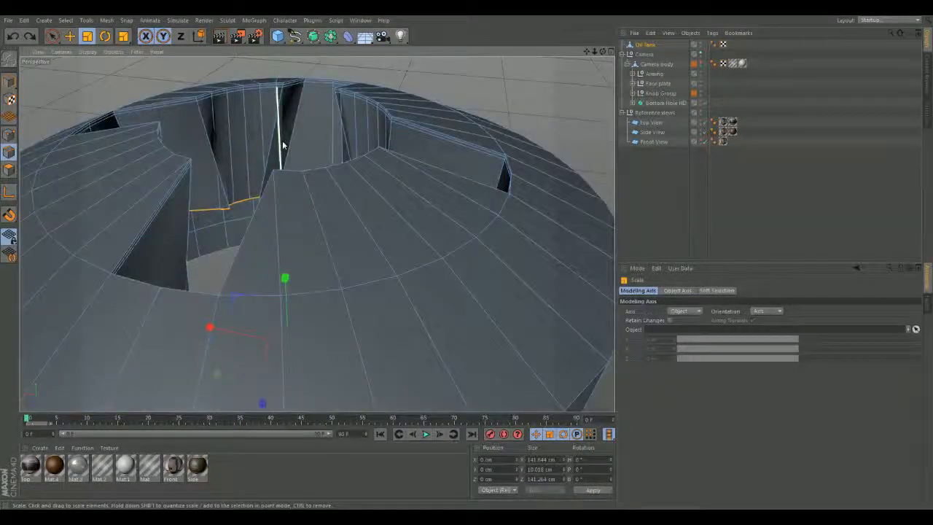
pyautogui.hotkey('ctrl', 'z')
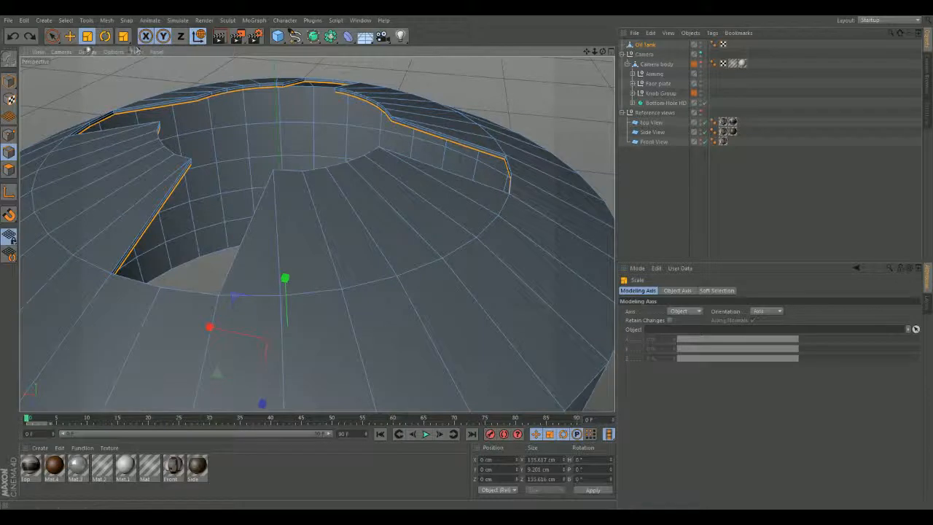
# - Extrude the opening's border edges by 40 cm and shift the new edge loop downward along the Y axis
pyautogui.click(108, 37)
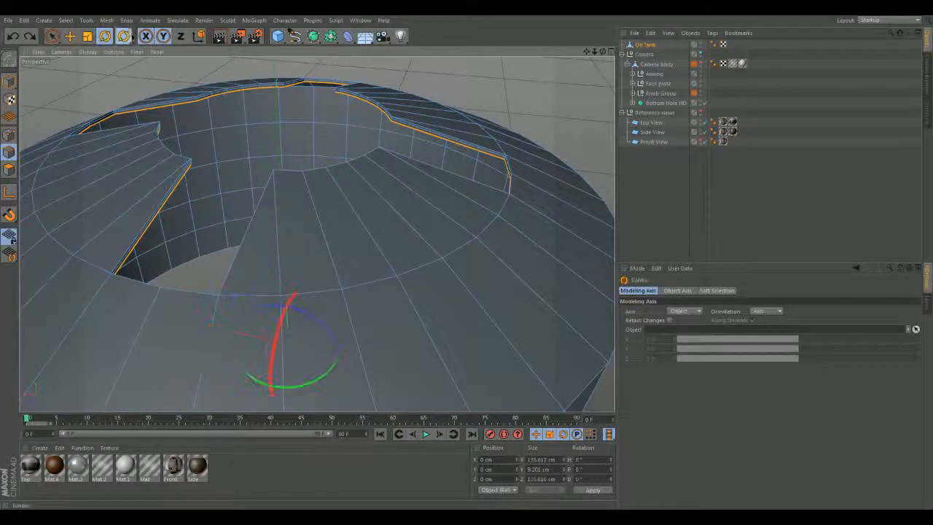
pyautogui.moveTo(123, 36); pyautogui.dragTo(172, 83)
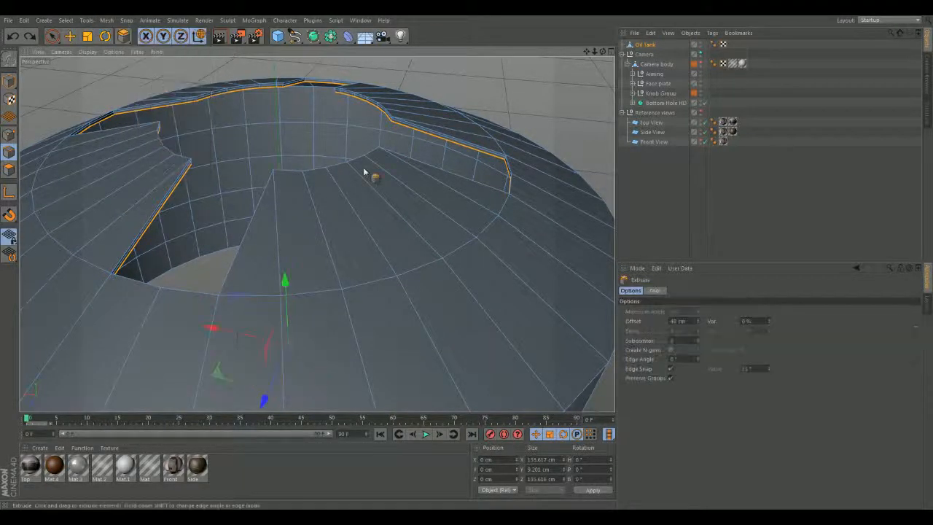
pyautogui.moveTo(285, 283); pyautogui.dragTo(290, 358)
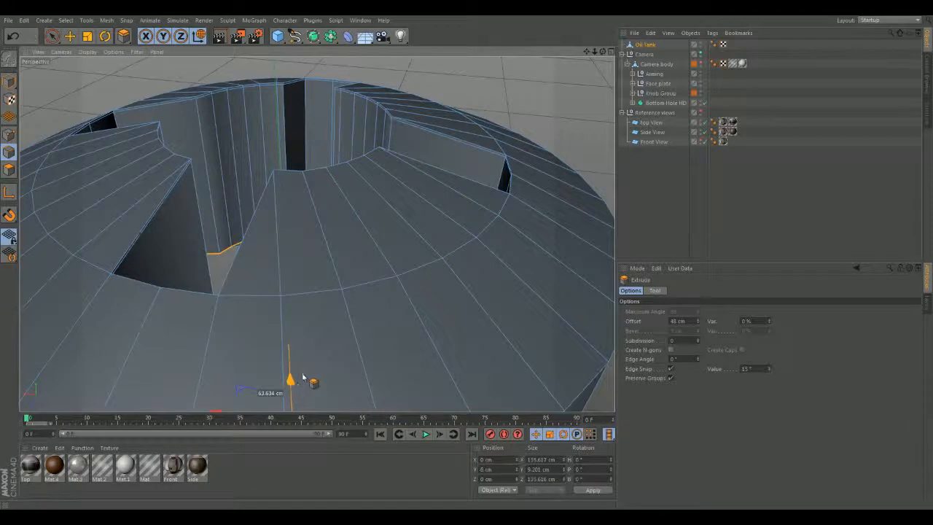
# - Adjust the height of the extruded walls' lower edge loop along the Y axis
pyautogui.scroll(-5, 324, 264)
pyautogui.keyDown('alt'); pyautogui.moveTo(343, 195); pyautogui.dragTo(325, 329); pyautogui.keyUp('alt')
pyautogui.moveTo(364, 179)
pyautogui.keyDown('alt'); pyautogui.mouseDown()
pyautogui.moveTo(354, 287)
pyautogui.moveTo(292, 273)
pyautogui.moveTo(327, 192)
pyautogui.moveTo(355, 192)
pyautogui.moveTo(322, 188)
pyautogui.moveTo(372, 185)
pyautogui.mouseUp(); pyautogui.keyUp('alt')
pyautogui.scroll(6, 325, 176)
pyautogui.keyDown('alt'); pyautogui.moveTo(358, 182); pyautogui.dragTo(323, 189); pyautogui.keyUp('alt')
pyautogui.keyDown('alt'); pyautogui.moveTo(317, 233); pyautogui.dragTo(445, 208); pyautogui.keyUp('alt')
pyautogui.scroll(3, 450, 210)
pyautogui.keyDown('alt'); pyautogui.moveTo(450, 210); pyautogui.dragTo(345, 237); pyautogui.keyUp('alt')
pyautogui.scroll(-6, 378, 167)
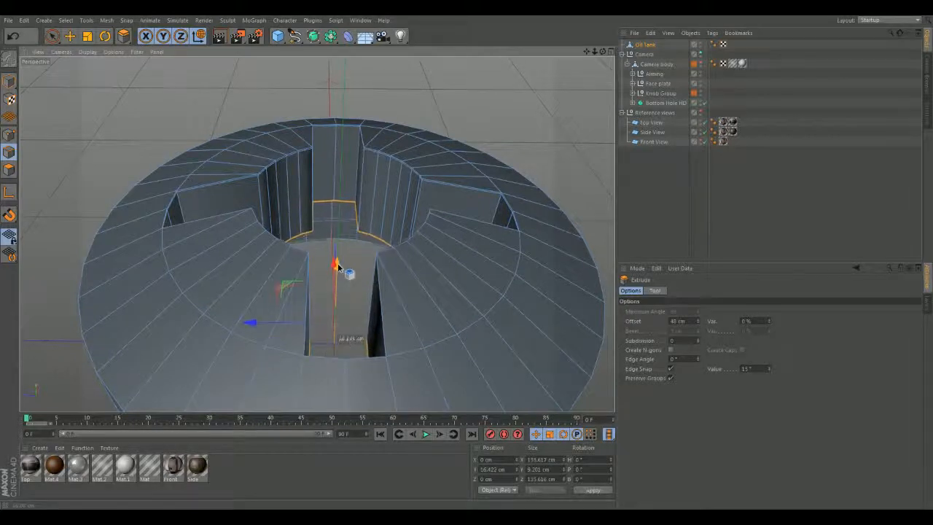
pyautogui.keyDown('alt'); pyautogui.moveTo(344, 270); pyautogui.dragTo(308, 286); pyautogui.keyUp('alt')
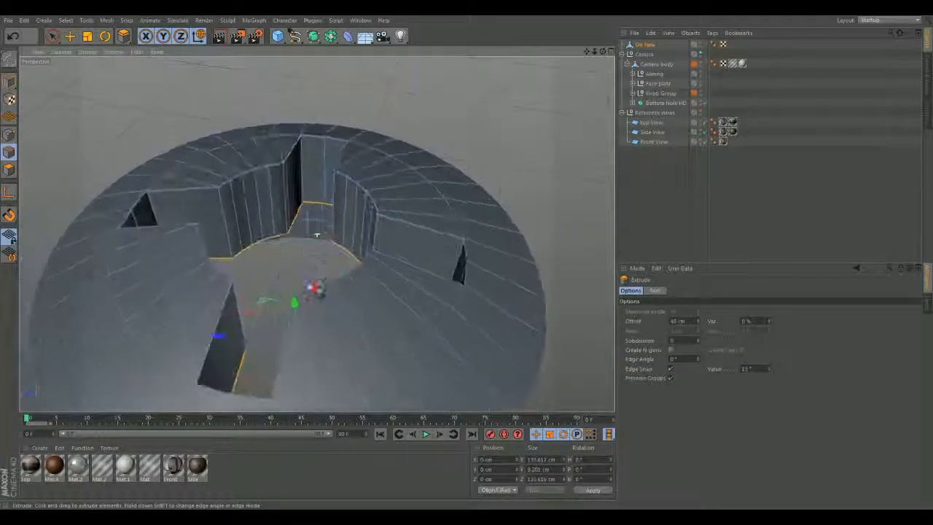
pyautogui.scroll(3, 303, 241)
pyautogui.scroll(-4, 303, 241)
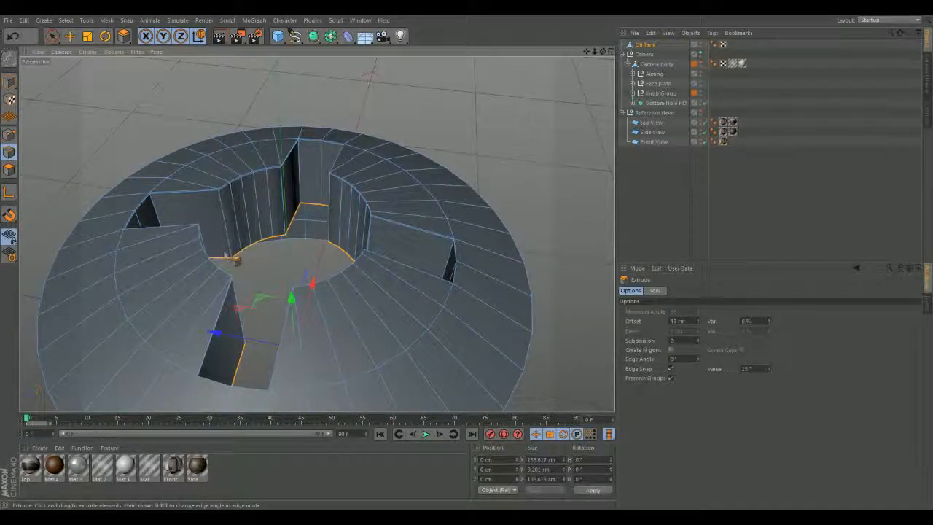
# - Extrude the lower edge loop of the opening's walls by 2.2 cm to add a narrow band
pyautogui.keyDown('alt'); pyautogui.moveTo(348, 248); pyautogui.dragTo(292, 241); pyautogui.keyUp('alt')
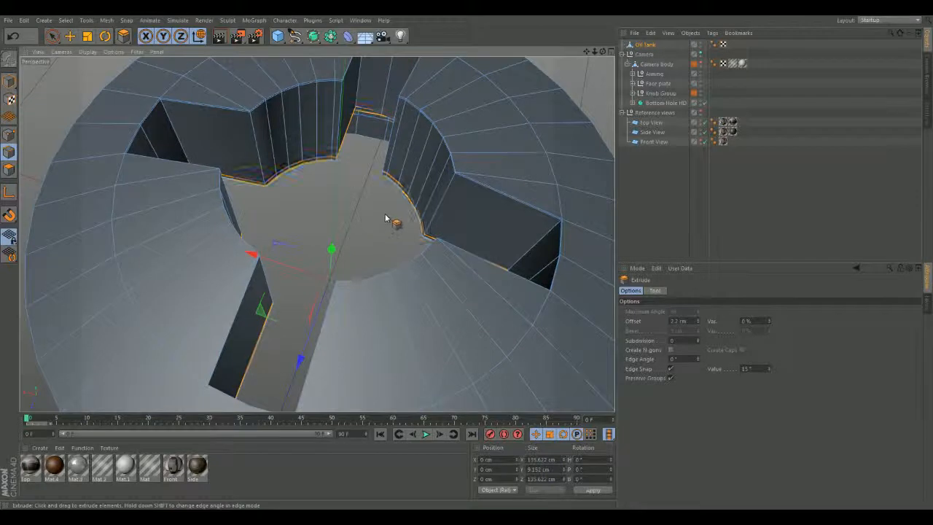
pyautogui.keyDown('alt'); pyautogui.moveTo(281, 243); pyautogui.dragTo(250, 186); pyautogui.keyUp('alt')
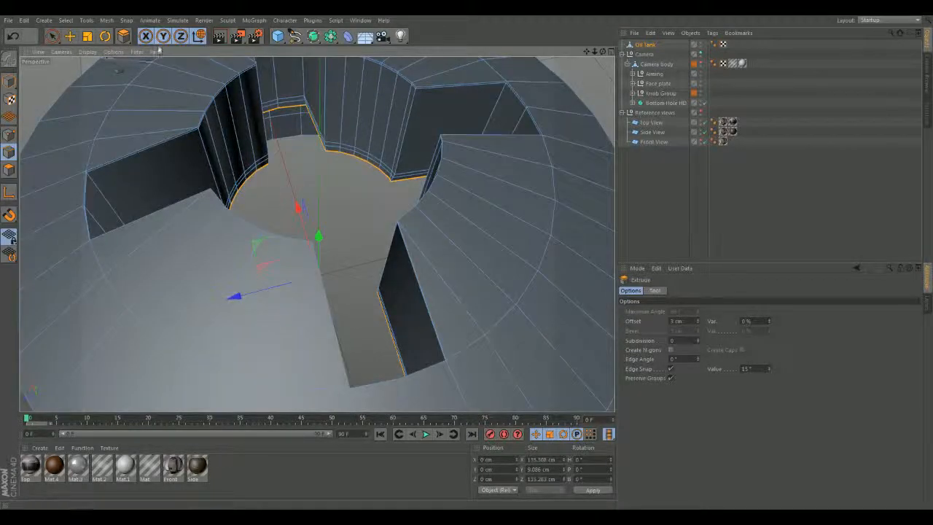
pyautogui.keyDown('alt'); pyautogui.moveTo(219, 124); pyautogui.dragTo(317, 187); pyautogui.keyUp('alt')
pyautogui.scroll(4, 315, 187)
pyautogui.keyDown('alt'); pyautogui.moveTo(306, 267); pyautogui.dragTo(316, 234); pyautogui.keyUp('alt')
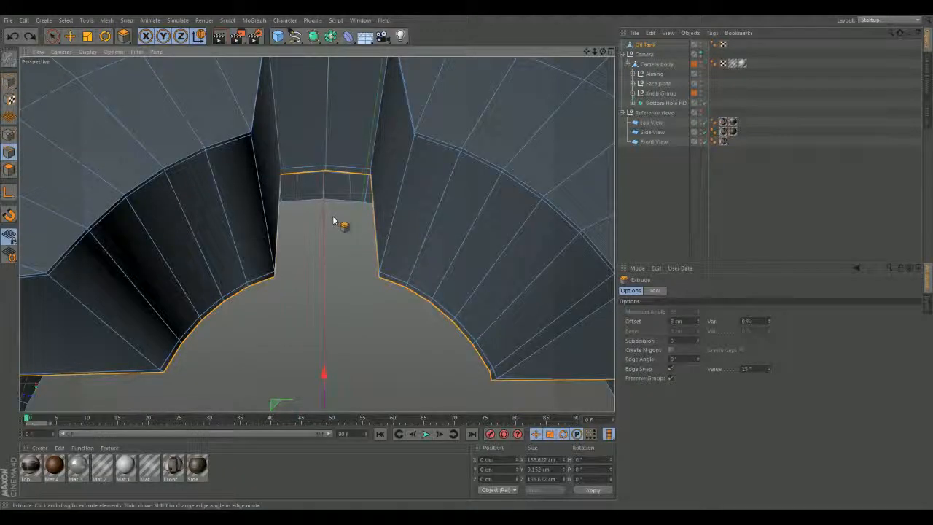
# - Clear the edge selection and use Bridge to connect lower edges inside one slot of the opening
pyautogui.scroll(8, 333, 220)
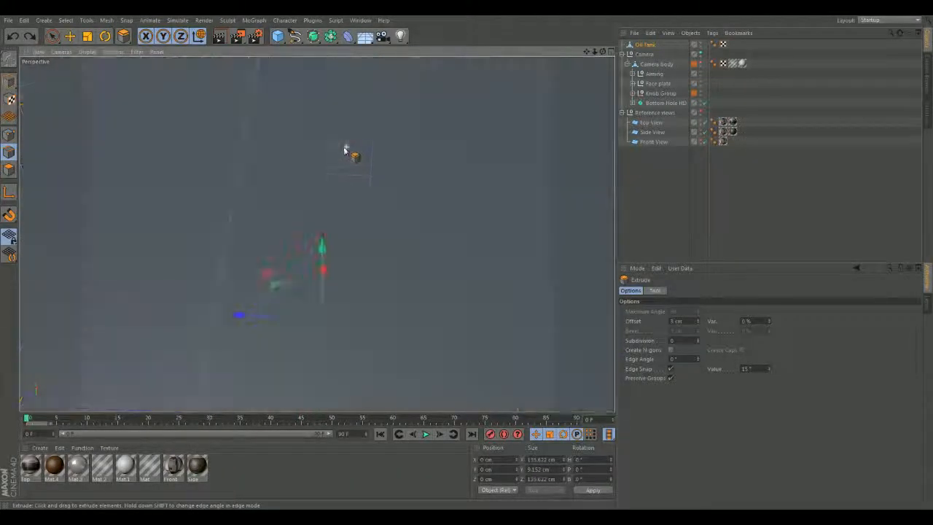
pyautogui.scroll(4, 346, 150)
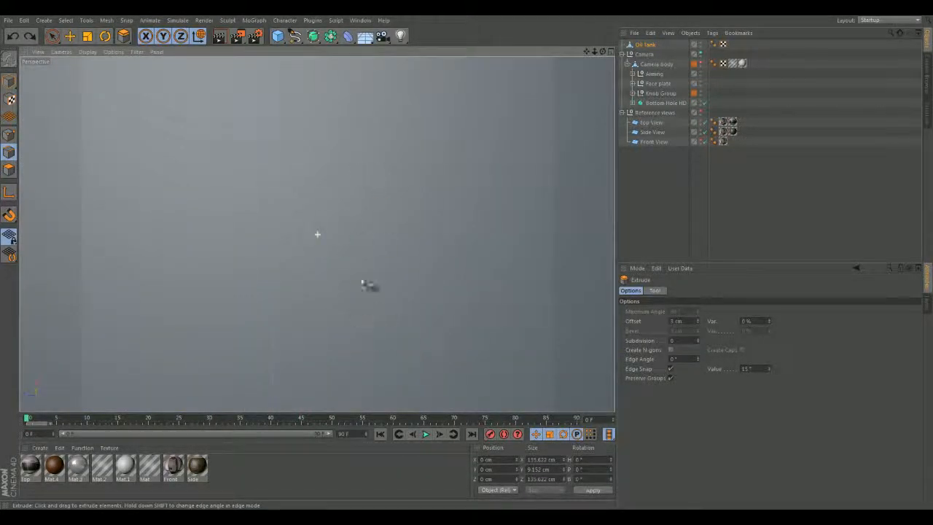
pyautogui.scroll(-4, 362, 241)
pyautogui.keyDown('alt'); pyautogui.moveTo(346, 206); pyautogui.dragTo(305, 239); pyautogui.keyUp('alt')
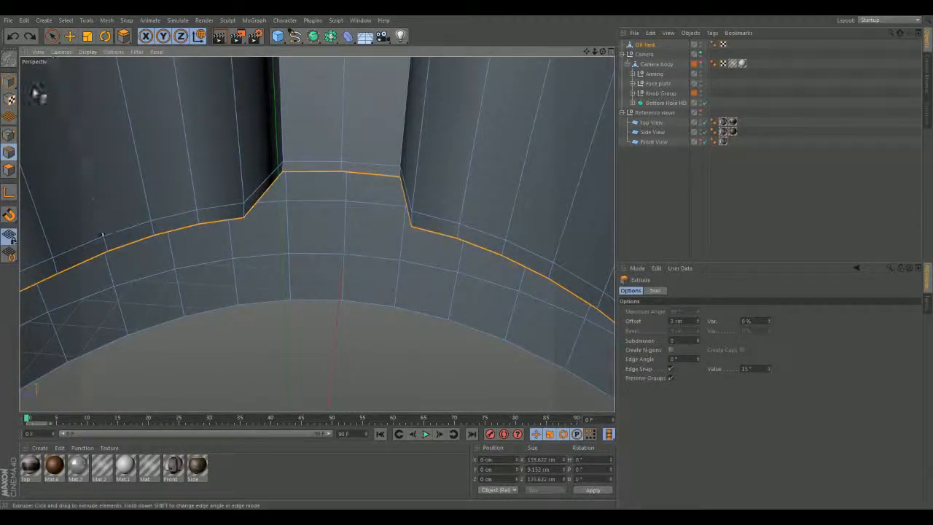
pyautogui.rightClick(350, 319)
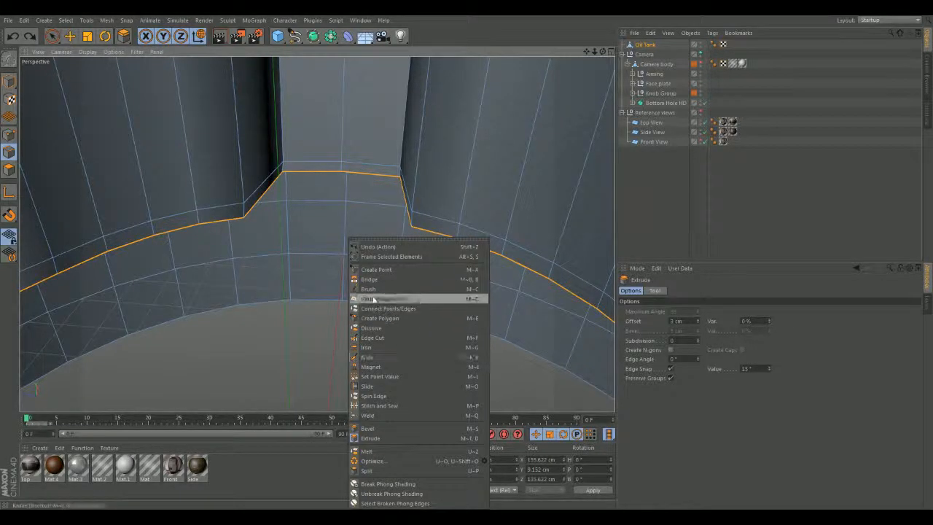
pyautogui.click(369, 280)
pyautogui.keyDown('alt'); pyautogui.moveTo(294, 256); pyautogui.dragTo(255, 241); pyautogui.keyUp('alt')
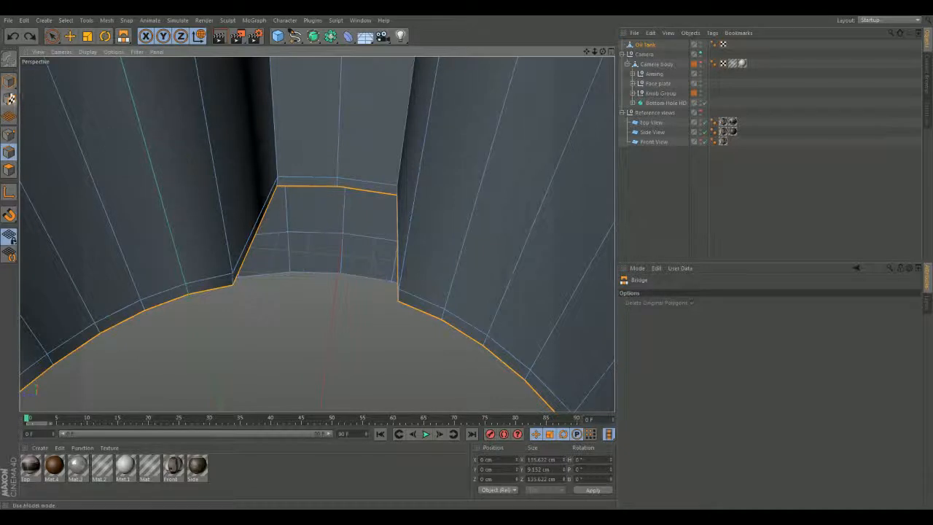
pyautogui.click(52, 35)
pyautogui.click(300, 333)
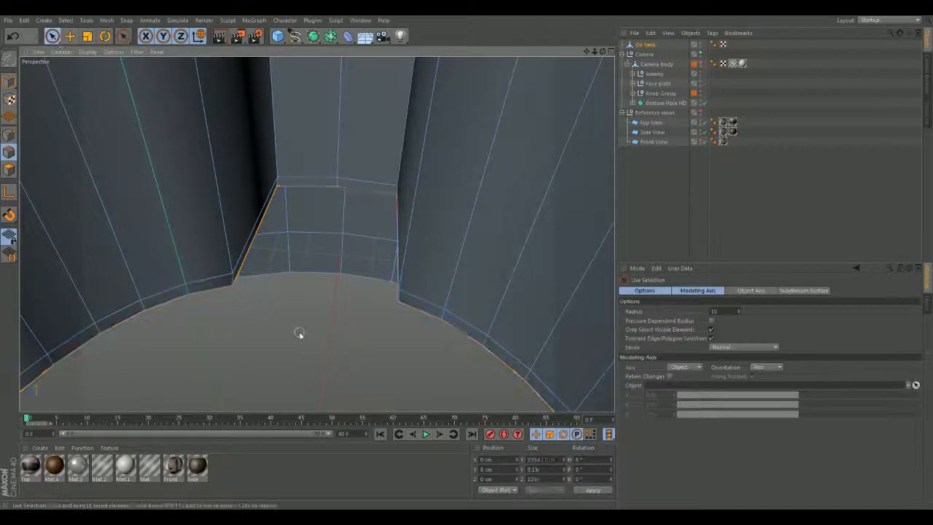
pyautogui.press('space')
pyautogui.moveTo(250, 257); pyautogui.dragTo(333, 195)
# - Bridge the side and end edges at the base of the slot to start closing its floor
pyautogui.keyDown('alt'); pyautogui.moveTo(343, 229); pyautogui.dragTo(346, 192); pyautogui.keyUp('alt')
pyautogui.keyDown('alt'); pyautogui.moveTo(323, 245); pyautogui.dragTo(355, 220); pyautogui.keyUp('alt')
pyautogui.keyDown('alt'); pyautogui.moveTo(356, 221); pyautogui.dragTo(337, 324); pyautogui.keyUp('alt')
pyautogui.scroll(3, 305, 281)
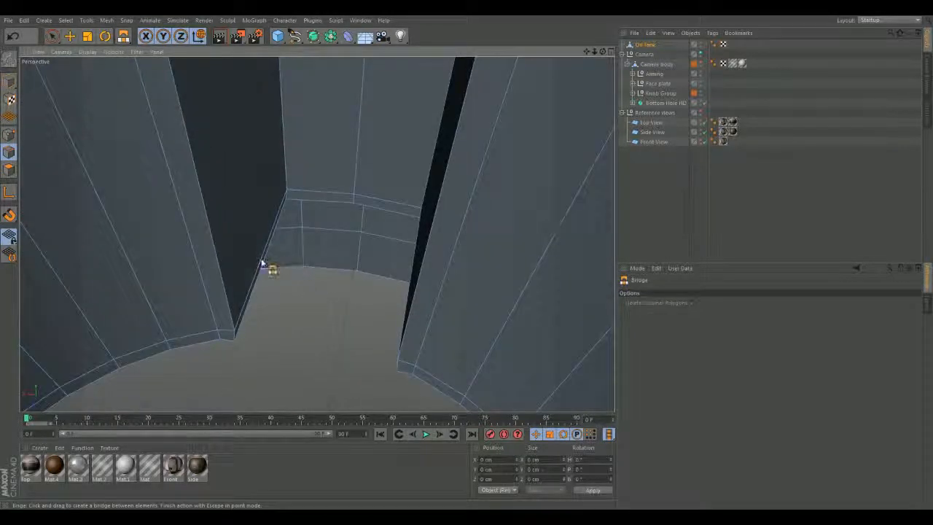
pyautogui.moveTo(265, 262); pyautogui.dragTo(319, 207)
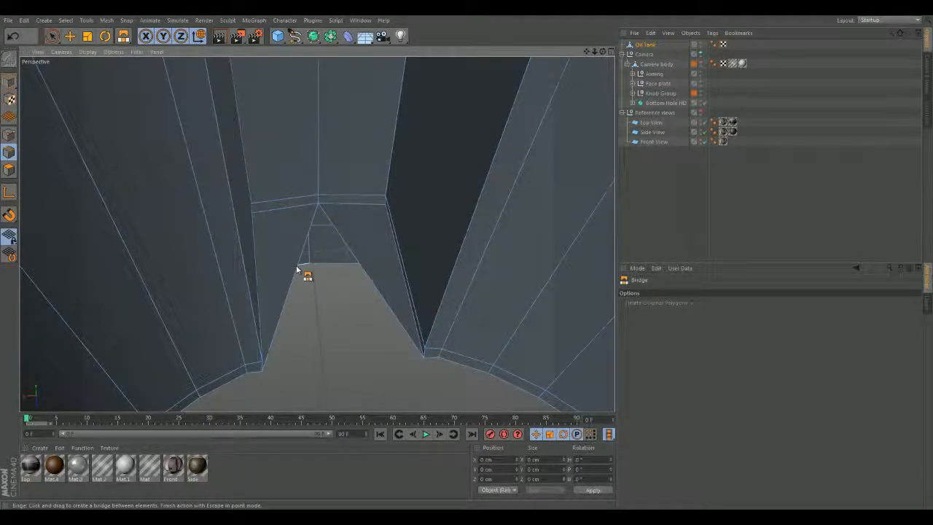
pyautogui.moveTo(307, 271); pyautogui.dragTo(446, 297)
# - Bridge opposing lower edges to close slot floors and span the central hole with a flat strip
pyautogui.keyDown('alt'); pyautogui.moveTo(267, 295); pyautogui.dragTo(312, 146); pyautogui.keyUp('alt')
pyautogui.keyDown('alt'); pyautogui.moveTo(365, 191); pyautogui.dragTo(393, 200); pyautogui.keyUp('alt')
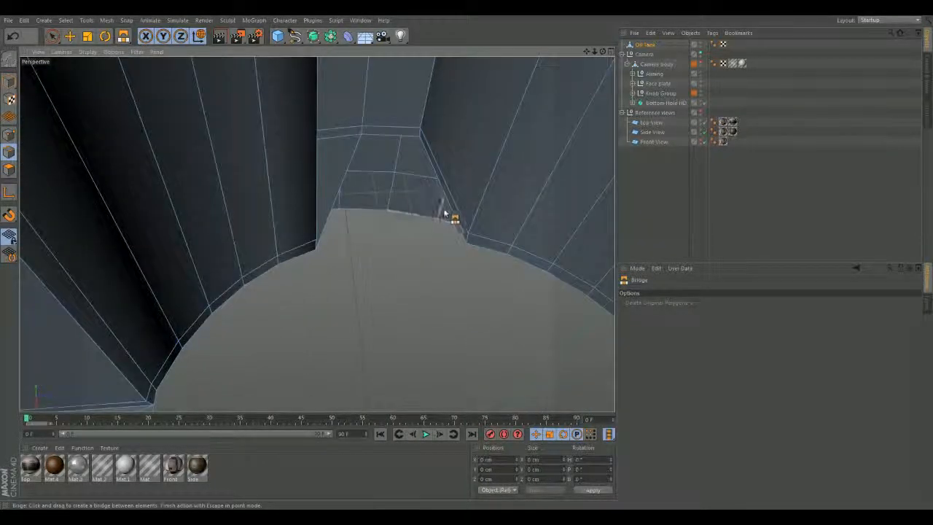
pyautogui.moveTo(450, 215); pyautogui.dragTo(396, 146)
pyautogui.moveTo(344, 184); pyautogui.dragTo(328, 280)
pyautogui.keyDown('alt'); pyautogui.moveTo(322, 310); pyautogui.dragTo(406, 240); pyautogui.keyUp('alt')
# - Cut a loop across the bridged strip with the Knife in Loop mode at an offset of about 35%
pyautogui.scroll(-4, 239, 325)
pyautogui.rightClick(359, 191)
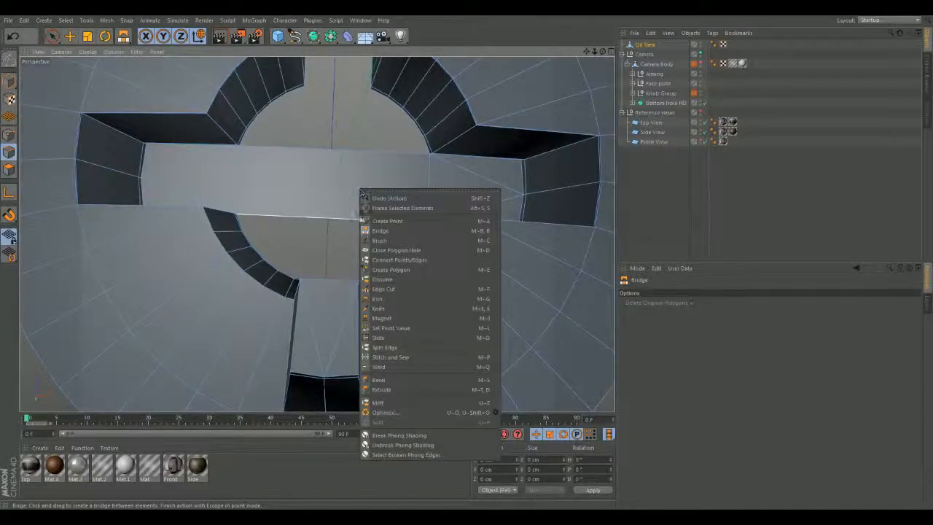
pyautogui.click(377, 308)
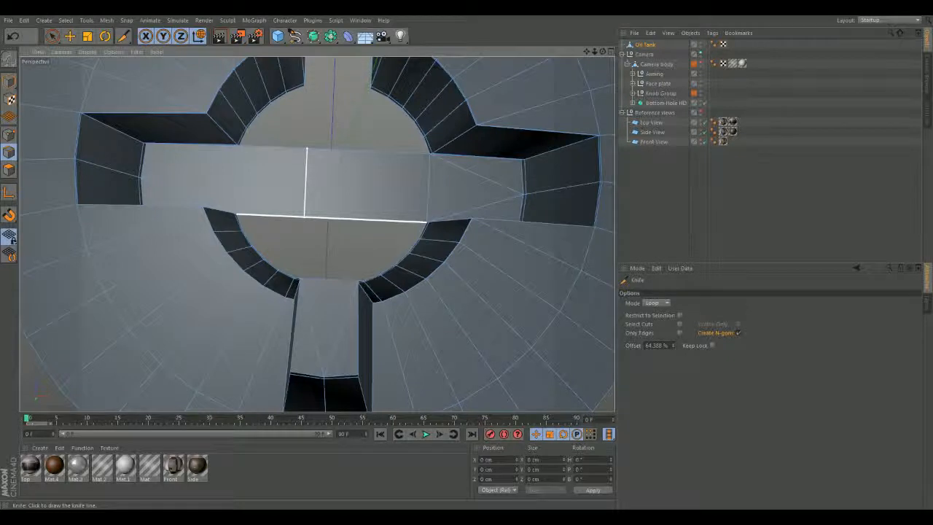
pyautogui.click(360, 219)
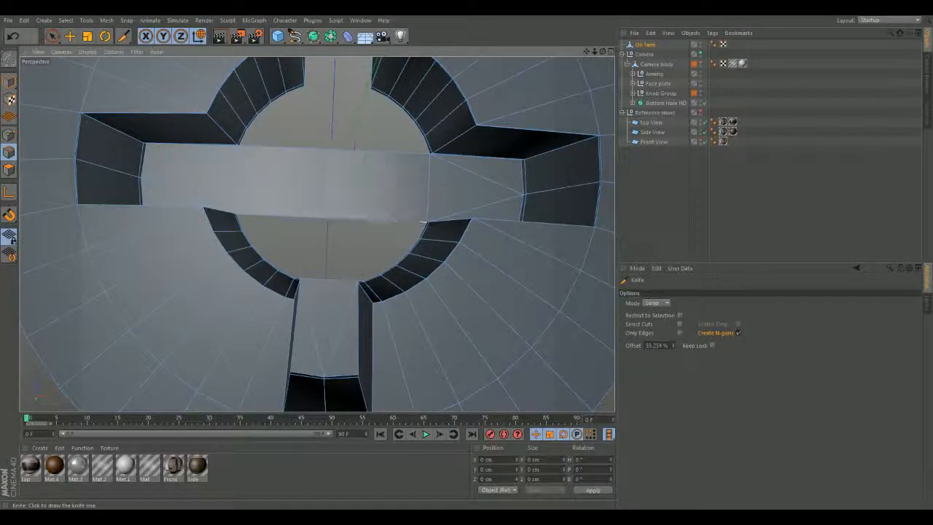
# - Bridge the flat strip across the central hole to the facing edge of one perpendicular slot's floor
pyautogui.scroll(2, 359, 209)
pyautogui.moveTo(317, 234)
pyautogui.keyDown('alt'); pyautogui.mouseDown()
pyautogui.moveTo(313, 195)
pyautogui.moveTo(317, 236)
pyautogui.mouseUp(); pyautogui.keyUp('alt')
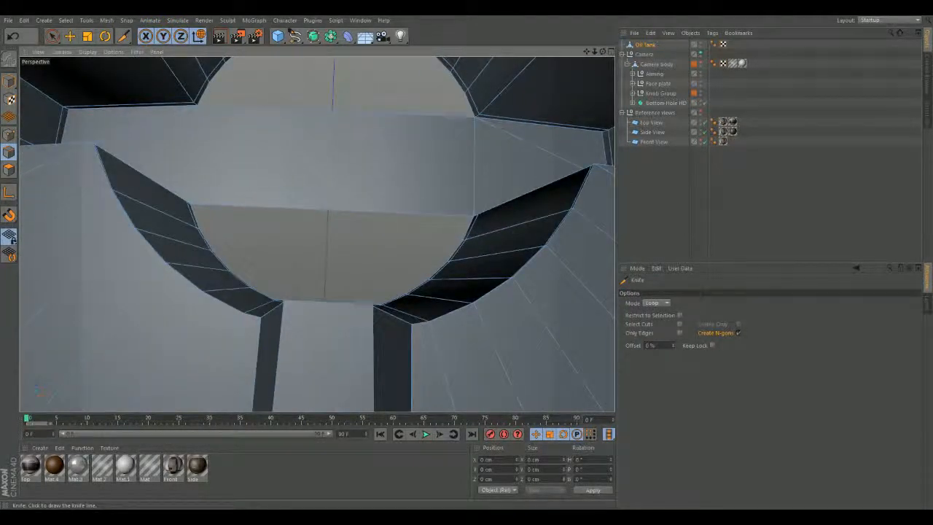
pyautogui.rightClick(307, 237)
pyautogui.click(319, 285)
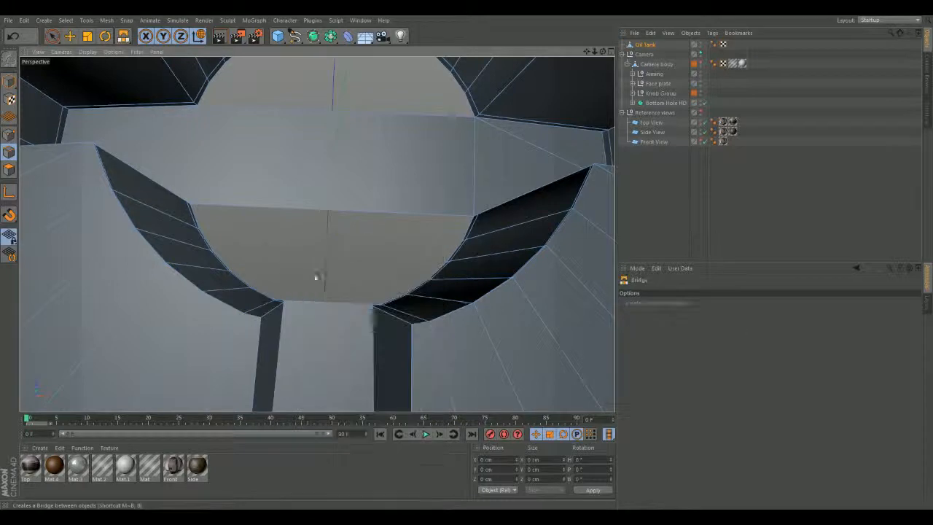
pyautogui.moveTo(329, 216); pyautogui.dragTo(325, 299)
pyautogui.keyDown('alt'); pyautogui.moveTo(317, 236); pyautogui.dragTo(318, 235); pyautogui.keyUp('alt')
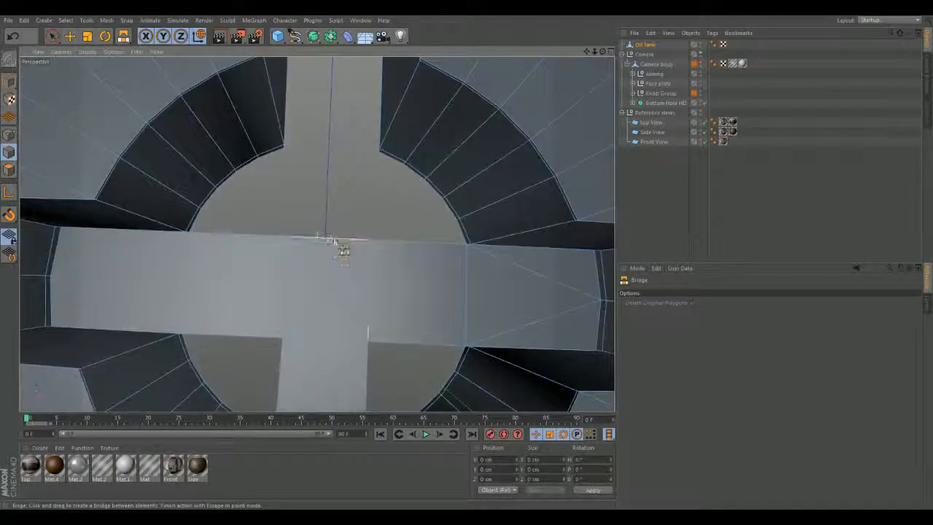
# - Bridge the floor of the opposite slot and connect it to the central strip, forming a cross-shaped floor
pyautogui.scroll(-3, 333, 212)
pyautogui.moveTo(325, 230)
pyautogui.keyDown('alt'); pyautogui.mouseDown(button='middle')
pyautogui.moveTo(332, 182)
pyautogui.moveTo(323, 238)
pyautogui.mouseUp(button='middle'); pyautogui.keyUp('alt')
pyautogui.scroll(-2, 331, 163)
pyautogui.scroll(4, 321, 213)
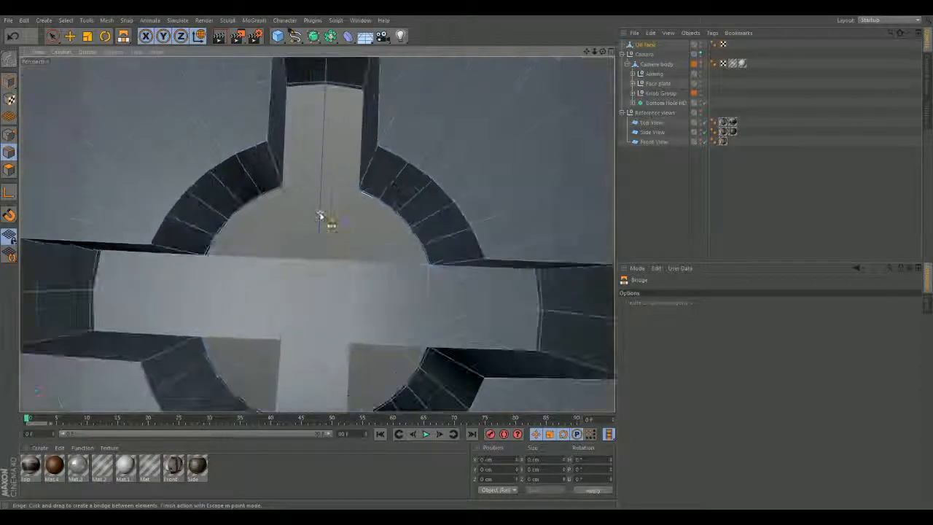
pyautogui.moveTo(321, 214)
pyautogui.keyDown('alt'); pyautogui.mouseDown()
pyautogui.moveTo(314, 152)
pyautogui.moveTo(322, 210)
pyautogui.mouseUp(); pyautogui.keyUp('alt')
pyautogui.scroll(3, 327, 191)
pyautogui.scroll(2, 327, 191)
pyautogui.moveTo(260, 193); pyautogui.dragTo(311, 133)
pyautogui.keyDown('alt'); pyautogui.moveTo(328, 190); pyautogui.dragTo(310, 232); pyautogui.keyUp('alt')
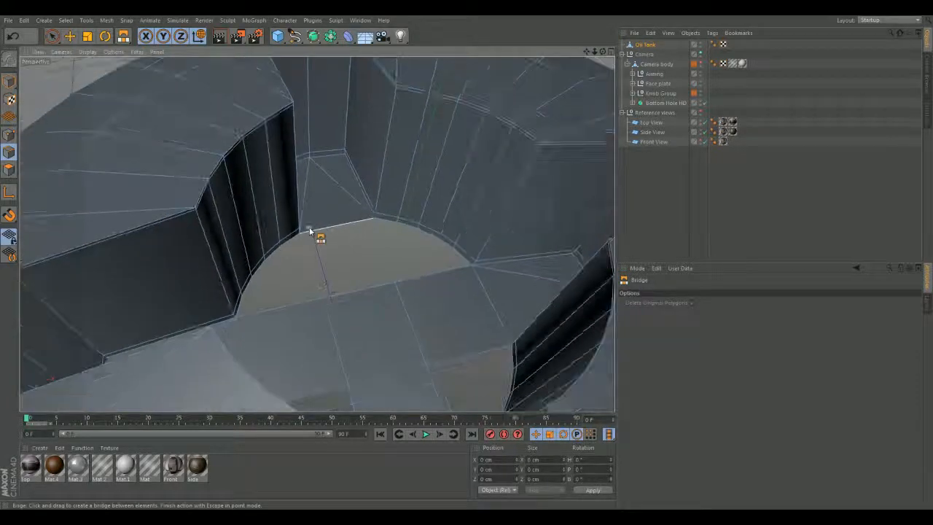
pyautogui.keyDown('alt'); pyautogui.moveTo(321, 286); pyautogui.dragTo(327, 226); pyautogui.keyUp('alt')
pyautogui.keyDown('alt'); pyautogui.moveTo(327, 226); pyautogui.dragTo(340, 212); pyautogui.keyUp('alt')
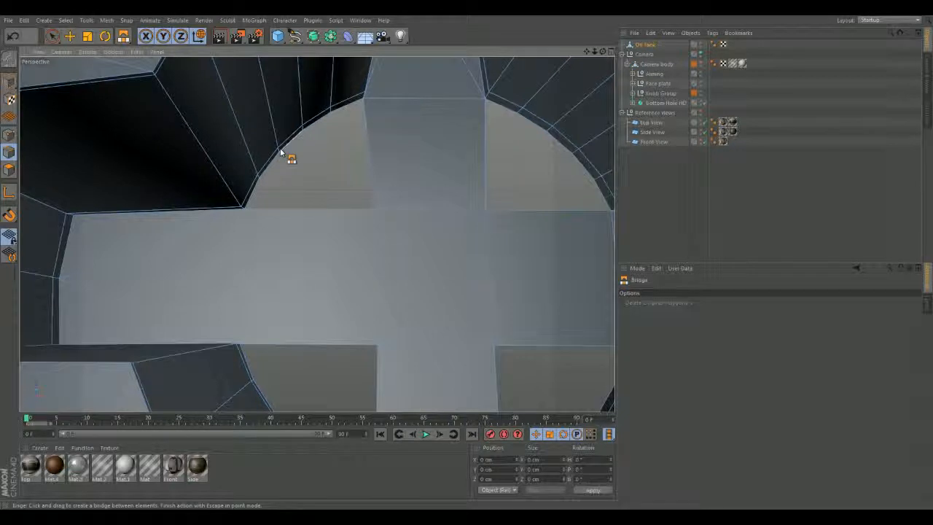
# - Add Loop-mode Knife cuts across both sides of the central strip to subdivide its edges facing the open quadrants
pyautogui.keyDown('alt'); pyautogui.moveTo(261, 173); pyautogui.dragTo(368, 180); pyautogui.keyUp('alt')
pyautogui.rightClick(368, 179)
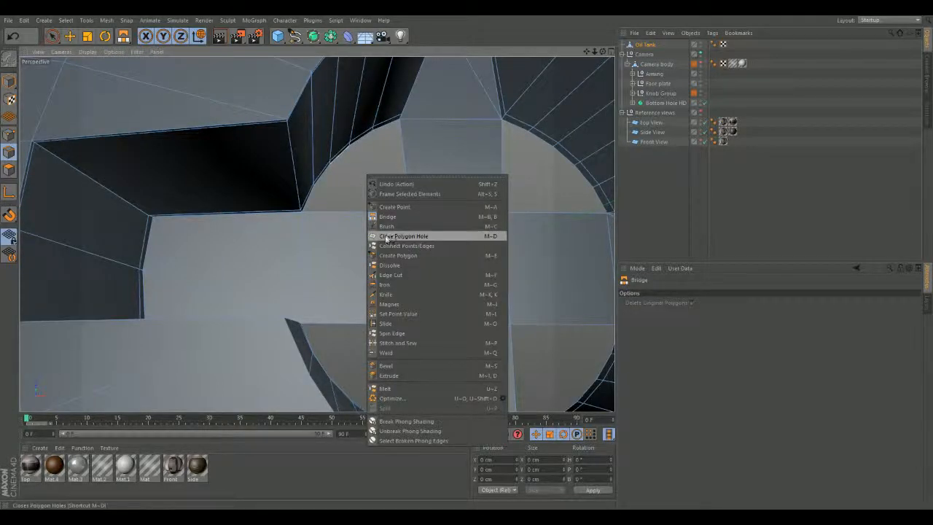
pyautogui.click(389, 295)
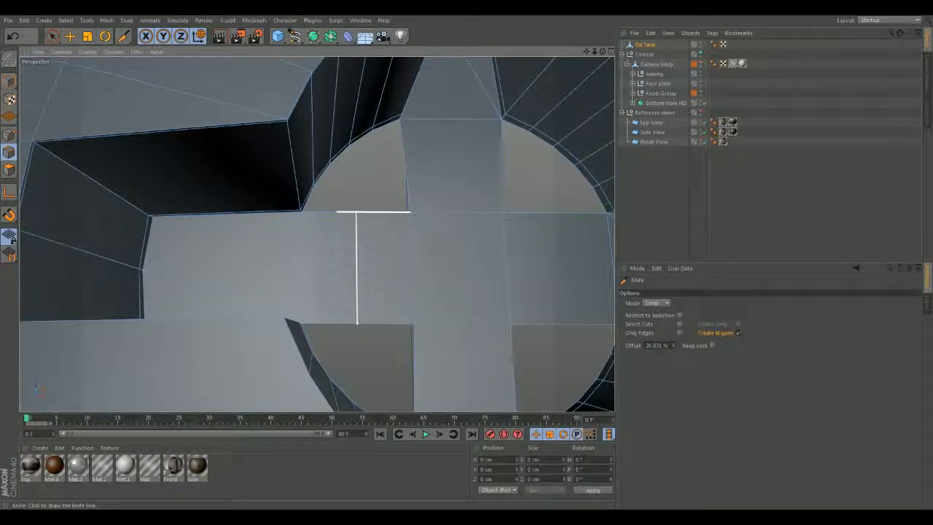
pyautogui.keyDown('alt'); pyautogui.moveTo(461, 232); pyautogui.dragTo(301, 234, button='middle'); pyautogui.keyUp('alt')
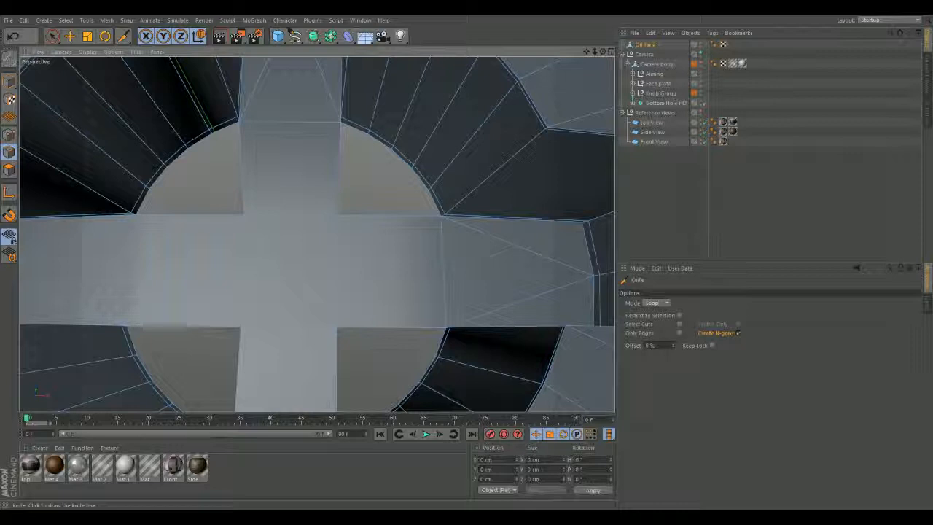
pyautogui.click(431, 216)
pyautogui.keyDown('alt'); pyautogui.moveTo(313, 225); pyautogui.dragTo(411, 231, button='middle'); pyautogui.keyUp('alt')
pyautogui.scroll(-1, 411, 231)
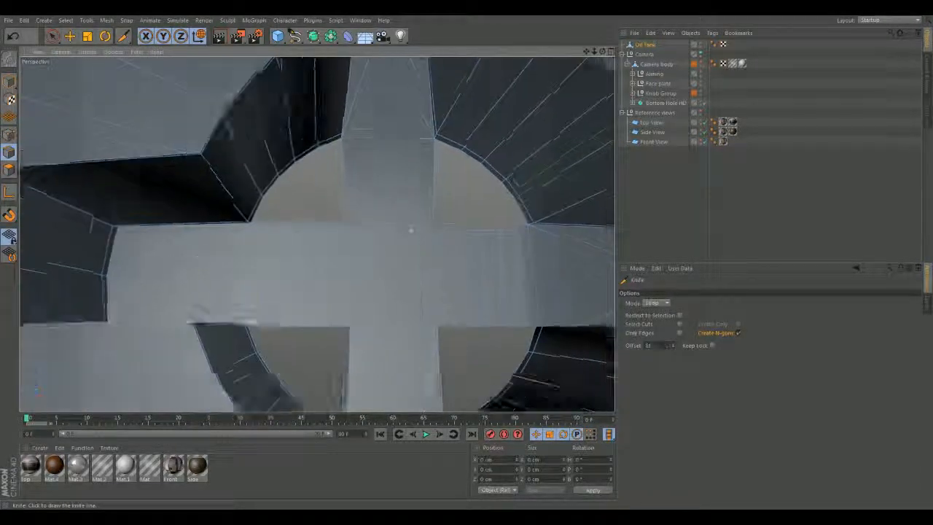
pyautogui.scroll(-1, 412, 230)
pyautogui.scroll(1, 345, 221)
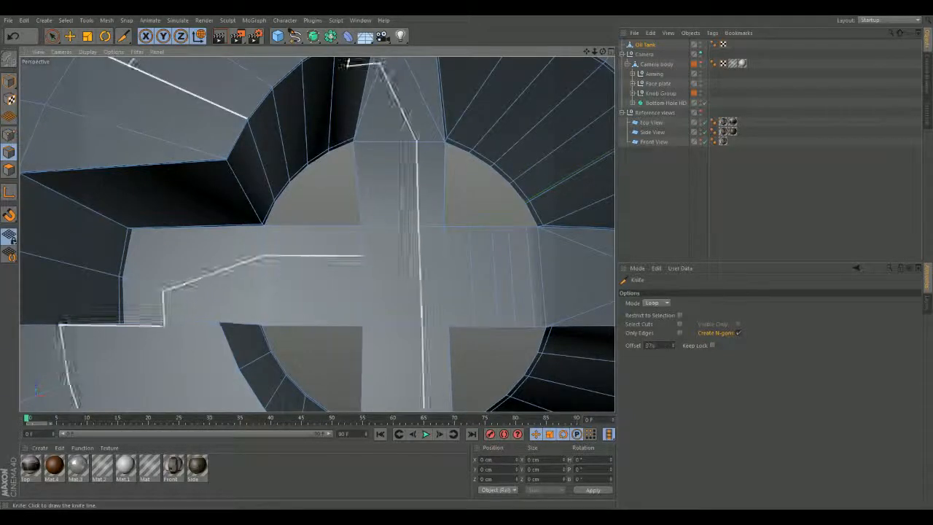
# - Bridge the curved wall's lower edges to the strip segments, closing two neighbouring quadrants of the central hole
pyautogui.rightClick(331, 192)
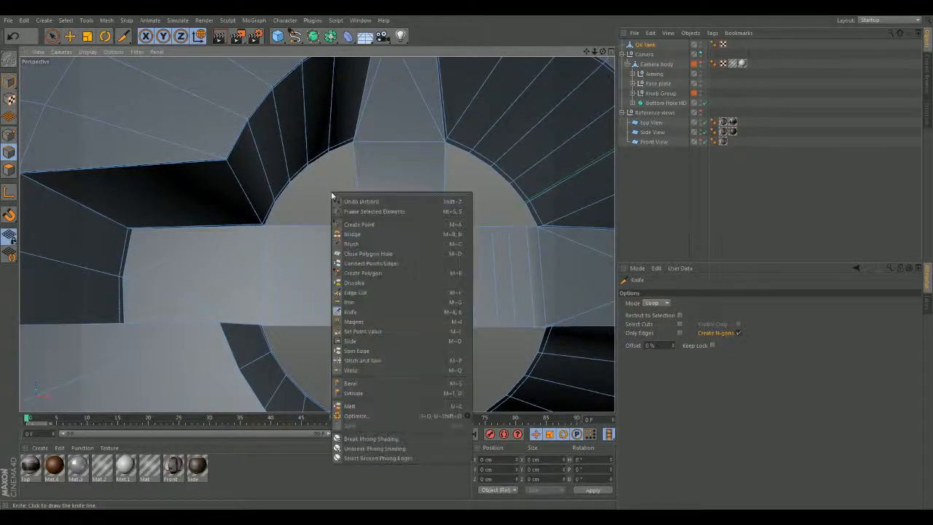
pyautogui.click(350, 234)
pyautogui.moveTo(343, 153); pyautogui.dragTo(336, 218)
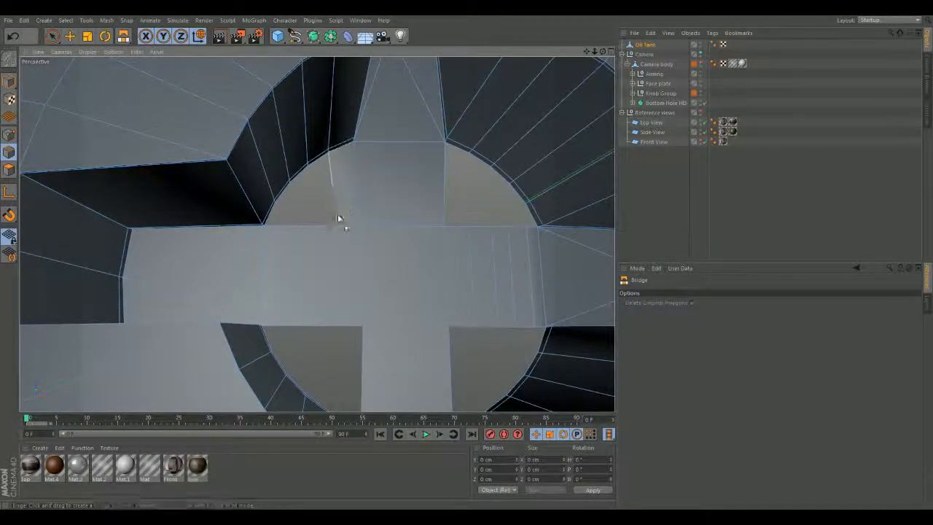
pyautogui.moveTo(319, 164); pyautogui.dragTo(282, 223)
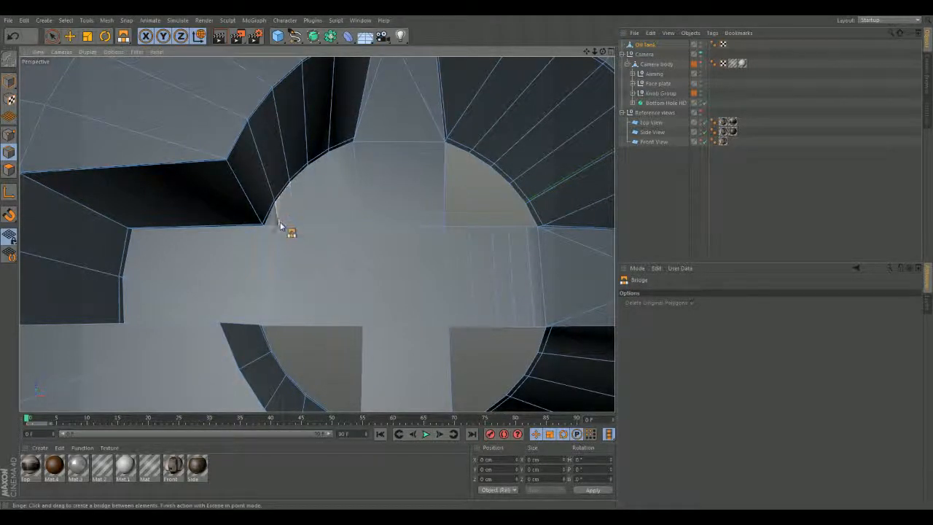
pyautogui.keyDown('alt'); pyautogui.moveTo(340, 228); pyautogui.dragTo(198, 251, button='middle'); pyautogui.keyUp('alt')
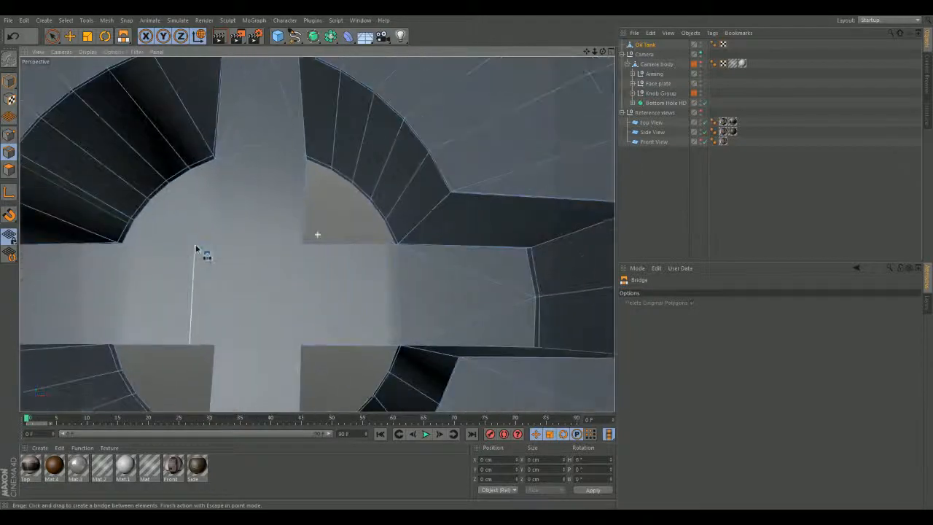
pyautogui.moveTo(320, 172); pyautogui.dragTo(360, 220)
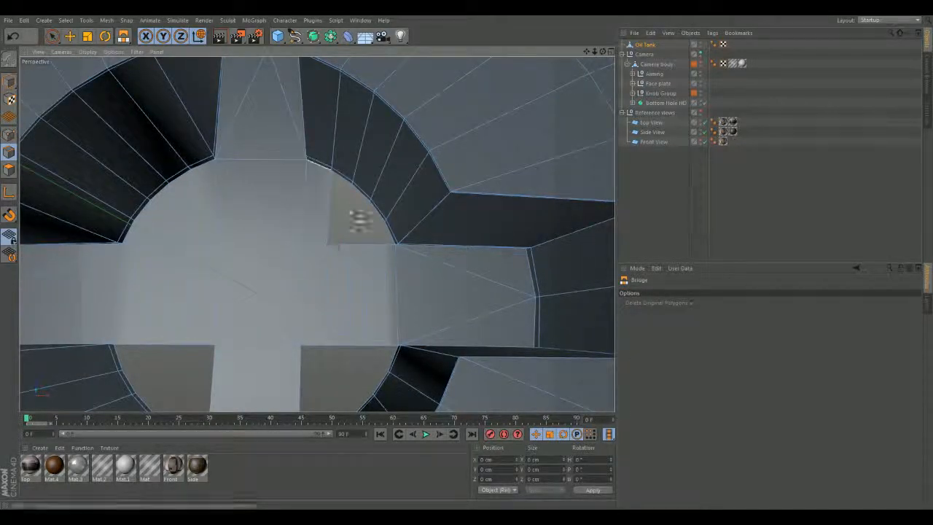
pyautogui.moveTo(347, 186); pyautogui.dragTo(392, 242)
# - On the opposite side of the strip, bridge its edge segments to the curved wall to close the third quadrant
pyautogui.keyDown('alt'); pyautogui.moveTo(323, 253); pyautogui.dragTo(595, 290); pyautogui.keyUp('alt')
pyautogui.keyDown('alt'); pyautogui.moveTo(259, 238); pyautogui.dragTo(338, 246); pyautogui.keyUp('alt')
pyautogui.moveTo(328, 194); pyautogui.dragTo(334, 108)
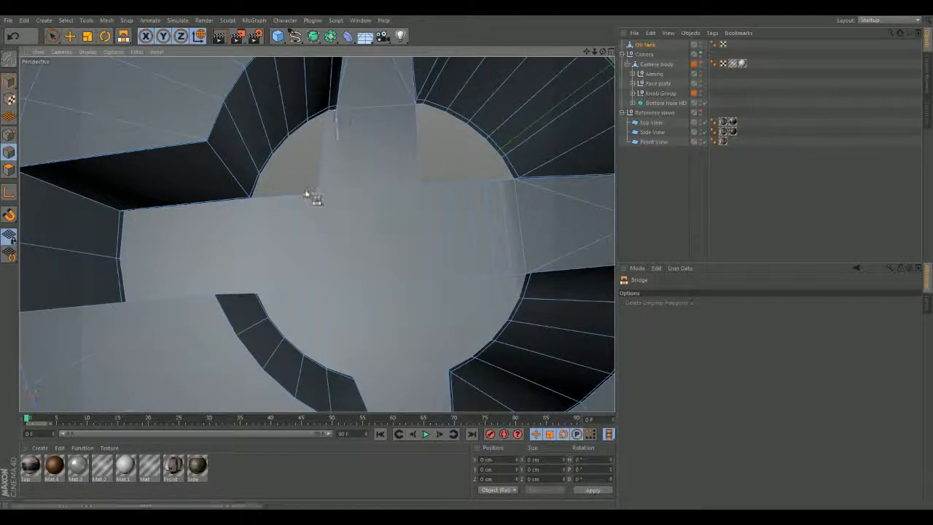
pyautogui.moveTo(313, 197); pyautogui.dragTo(320, 119)
pyautogui.moveTo(286, 194); pyautogui.dragTo(280, 148)
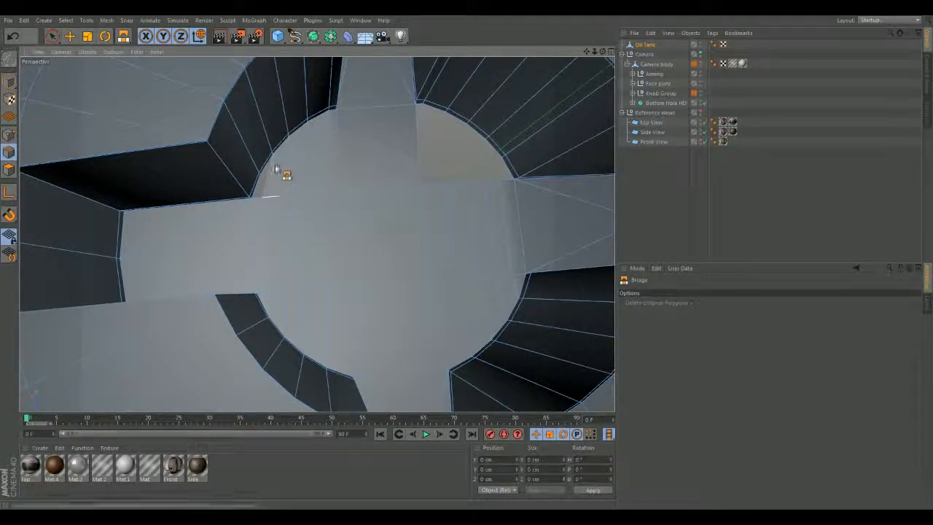
pyautogui.moveTo(260, 200); pyautogui.dragTo(256, 197)
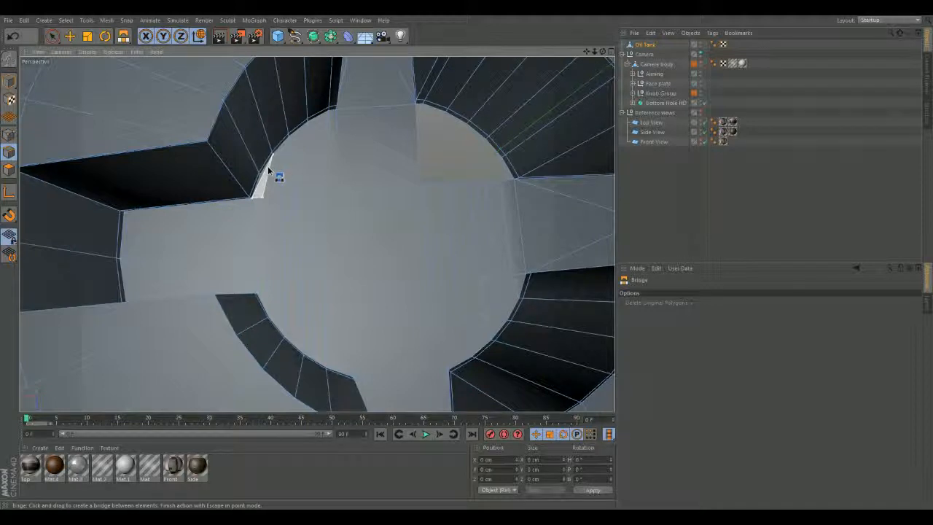
# - Bridge the strip segments to the curved wall in the last open quadrant, completing the circular floor
pyautogui.moveTo(423, 170)
pyautogui.keyDown('alt'); pyautogui.mouseDown()
pyautogui.moveTo(285, 202)
pyautogui.moveTo(285, 221)
pyautogui.moveTo(320, 187)
pyautogui.moveTo(295, 262)
pyautogui.moveTo(332, 150)
pyautogui.mouseUp(); pyautogui.keyUp('alt')
pyautogui.scroll(4, 299, 228)
pyautogui.moveTo(367, 227); pyautogui.dragTo(350, 149)
pyautogui.moveTo(380, 220)
pyautogui.mouseDown()
pyautogui.moveTo(367, 166)
pyautogui.moveTo(392, 212)
pyautogui.moveTo(385, 184)
pyautogui.mouseUp()
pyautogui.moveTo(406, 217); pyautogui.dragTo(398, 196)
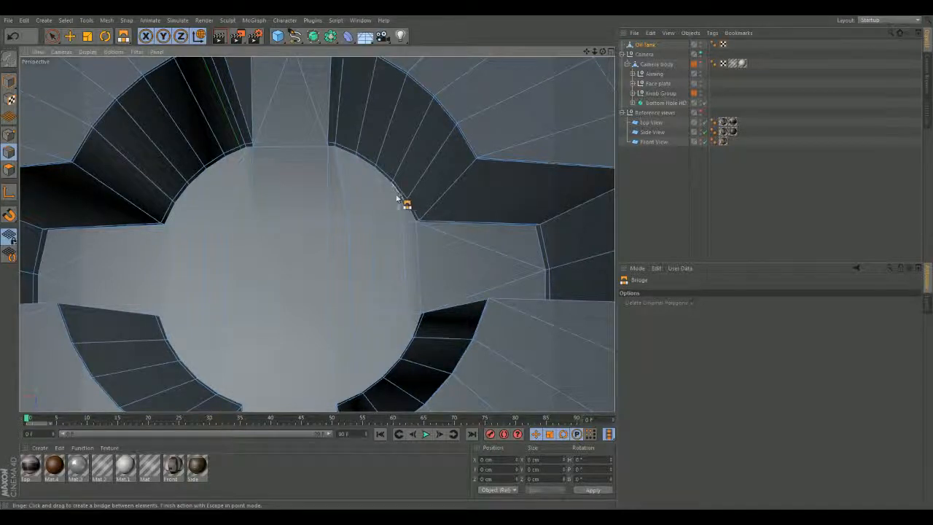
# - Switch to the Move tool and examine the finished cross-shaped recess from above and from several angles
pyautogui.scroll(-8, 291, 246)
pyautogui.moveTo(267, 281)
pyautogui.keyDown('alt'); pyautogui.mouseDown()
pyautogui.moveTo(416, 127)
pyautogui.moveTo(508, 64)
pyautogui.moveTo(266, 280)
pyautogui.mouseUp(); pyautogui.keyUp('alt')
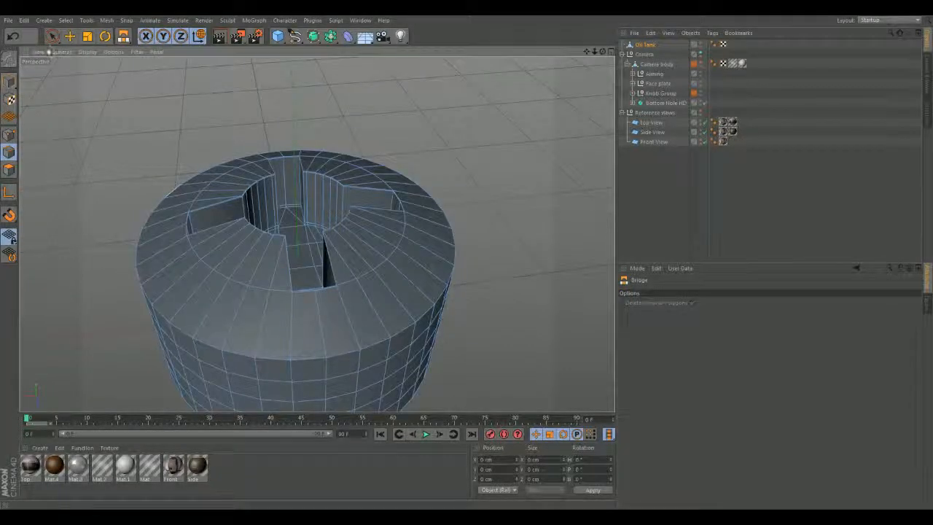
pyautogui.click(70, 36)
pyautogui.scroll(-3, 165, 192)
pyautogui.keyDown('alt'); pyautogui.moveTo(165, 192); pyautogui.dragTo(328, 341); pyautogui.keyUp('alt')
pyautogui.keyDown('alt'); pyautogui.moveTo(367, 229); pyautogui.dragTo(294, 207); pyautogui.keyUp('alt')
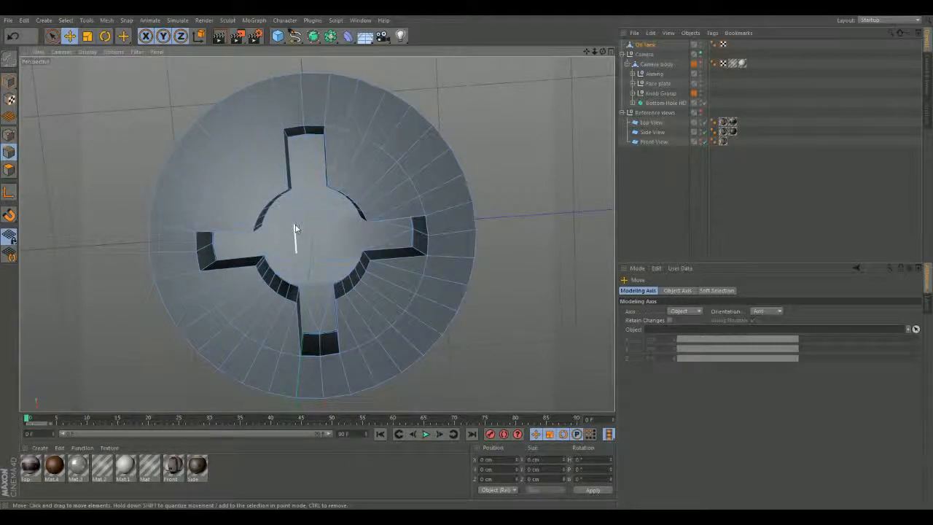
pyautogui.keyDown('alt'); pyautogui.moveTo(275, 228); pyautogui.dragTo(211, 177); pyautogui.keyUp('alt')
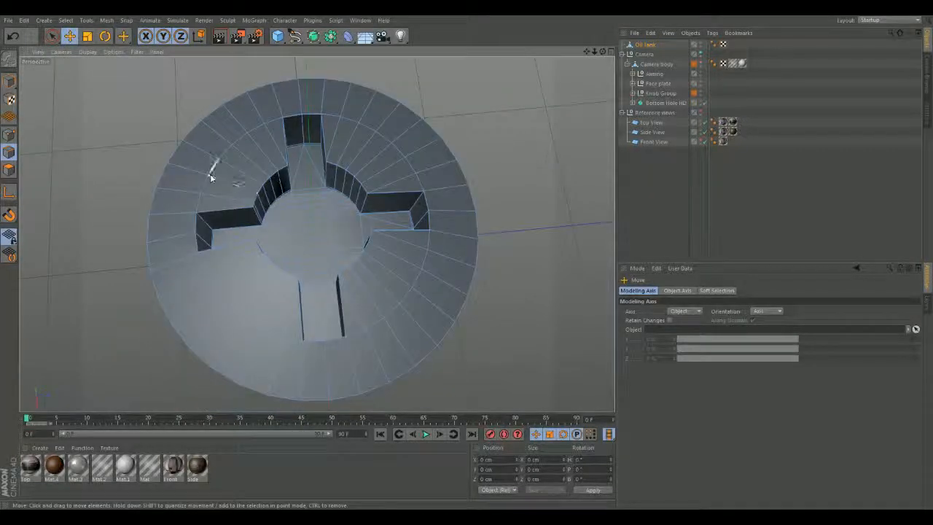
pyautogui.keyDown('alt'); pyautogui.moveTo(261, 240); pyautogui.dragTo(253, 265); pyautogui.keyUp('alt')
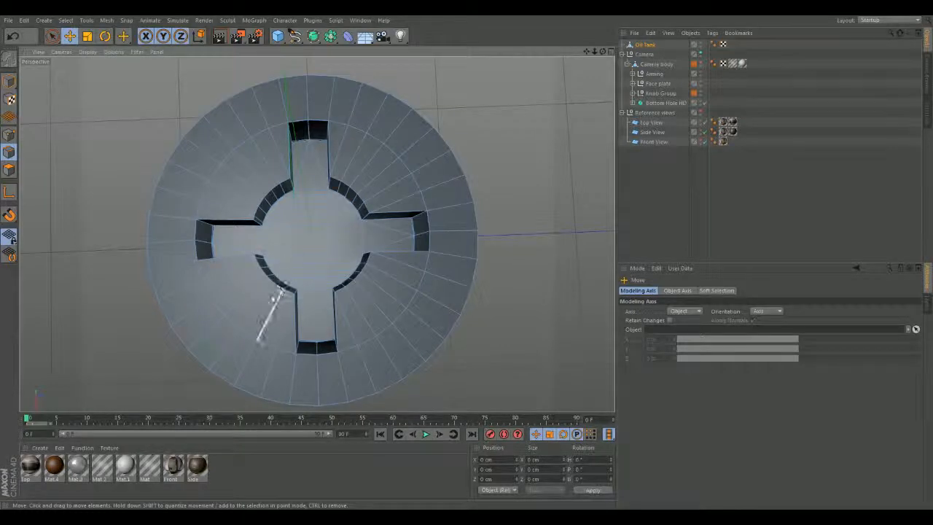
# - Try adding a Subdivision Surface for the Oil Tank, and delete the generator
pyautogui.click(313, 36)
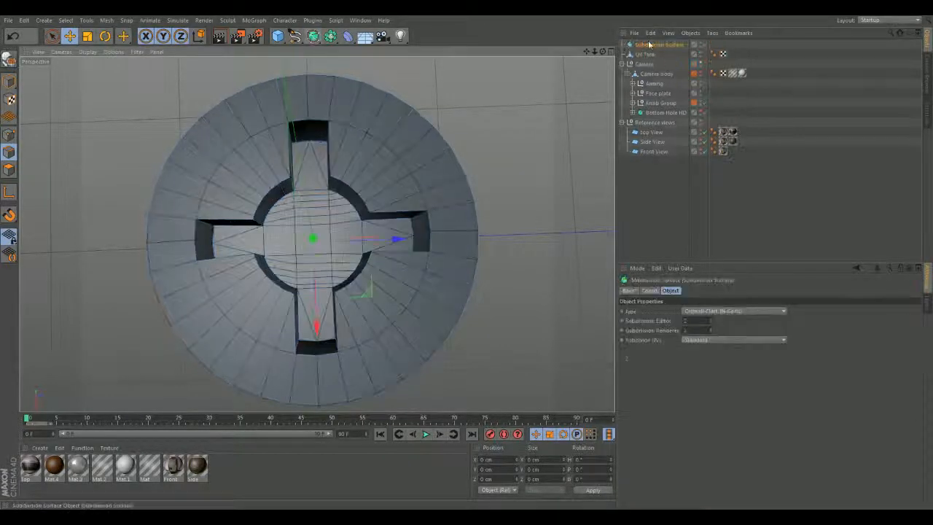
pyautogui.moveTo(648, 46); pyautogui.dragTo(648, 43)
pyautogui.keyDown('alt'); pyautogui.moveTo(448, 187); pyautogui.dragTo(460, 127); pyautogui.keyUp('alt')
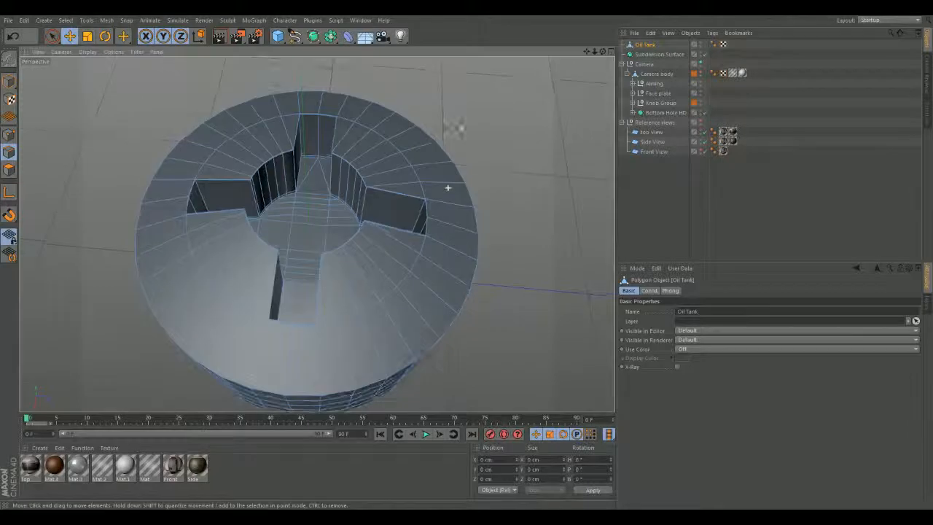
pyautogui.moveTo(654, 45); pyautogui.dragTo(654, 54)
pyautogui.keyDown('alt'); pyautogui.moveTo(400, 209); pyautogui.dragTo(157, 292); pyautogui.keyUp('alt')
pyautogui.keyDown('alt'); pyautogui.moveTo(296, 194); pyautogui.dragTo(143, 320, button='middle'); pyautogui.keyUp('alt')
pyautogui.keyDown('alt'); pyautogui.moveTo(143, 321); pyautogui.dragTo(42, 169); pyautogui.keyUp('alt')
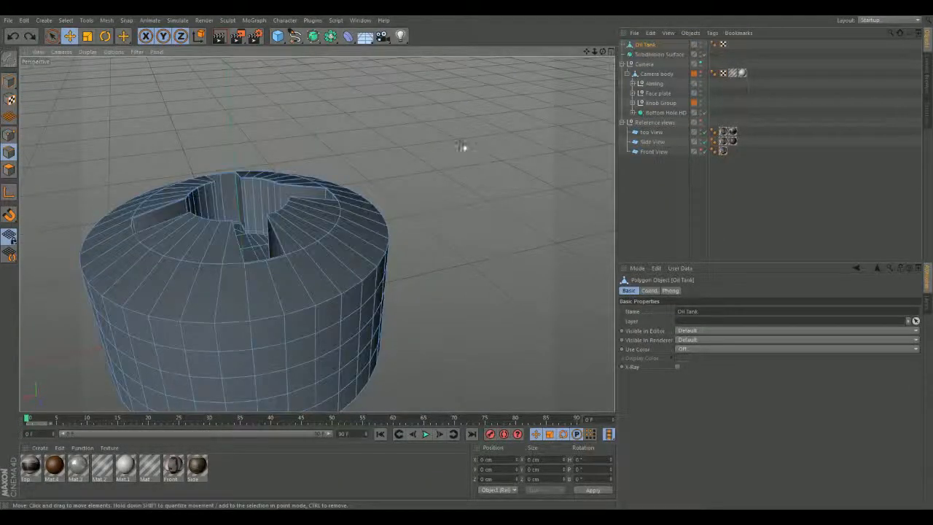
pyautogui.click(645, 55)
pyautogui.press('Delete')
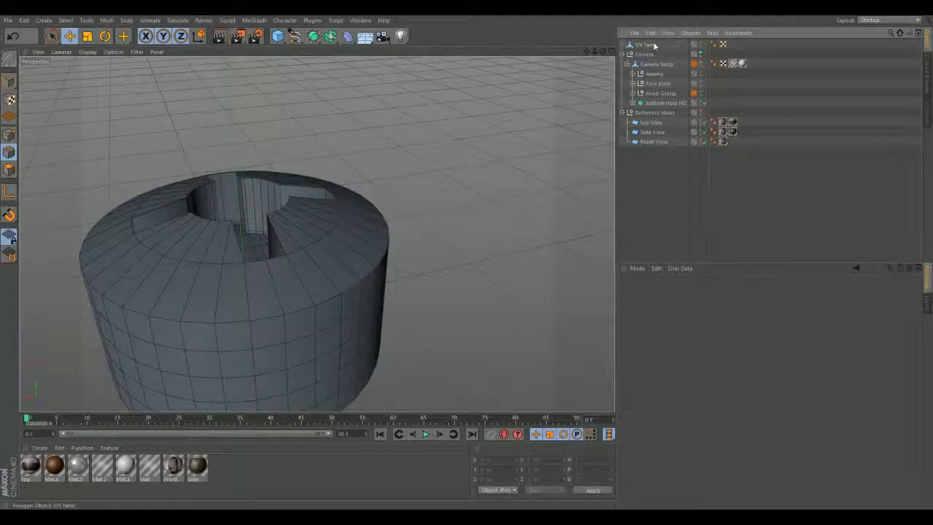
# - Rename the Oil Tank object to Screw
pyautogui.click(652, 45)
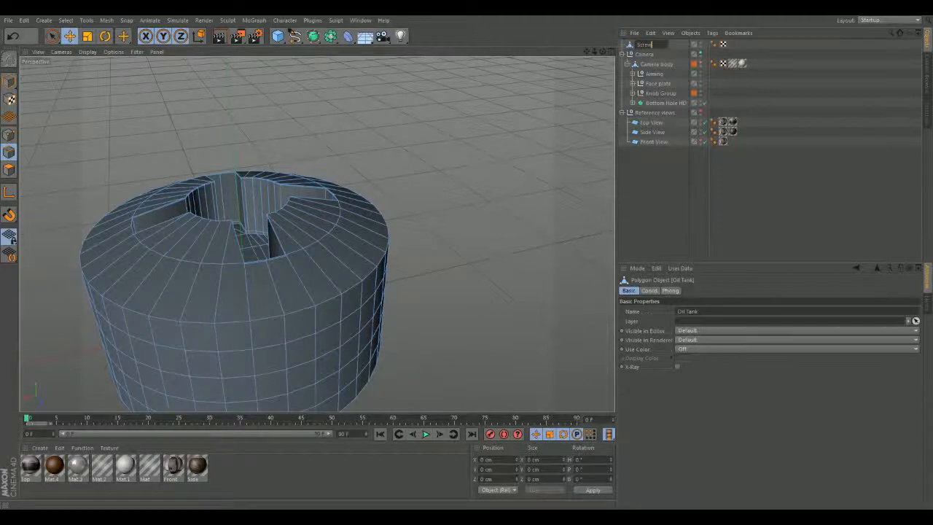
pyautogui.press('Return')
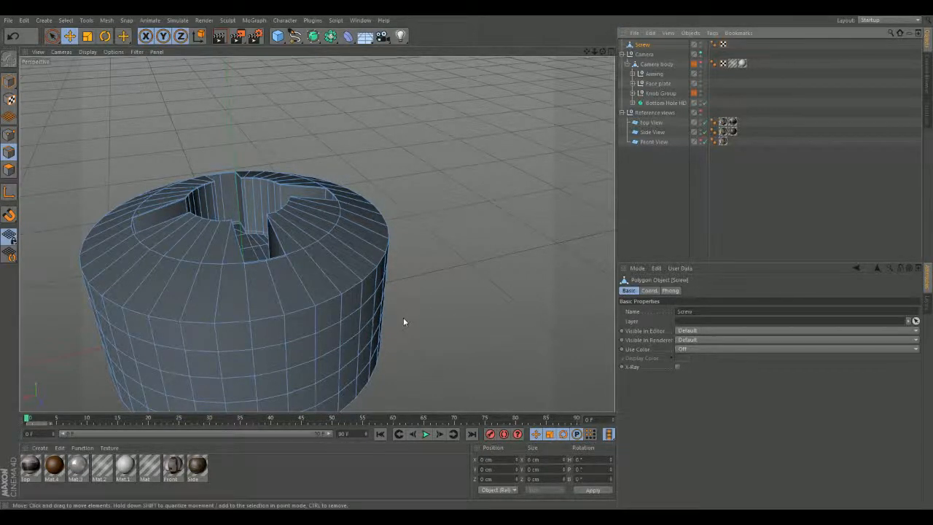
# - In the right view, rectangle-select the edges in the middle bands of the screw's side wall, including hidden ones
pyautogui.scroll(-5, 400, 299)
pyautogui.keyDown('alt'); pyautogui.moveTo(416, 304); pyautogui.dragTo(377, 236); pyautogui.keyUp('alt')
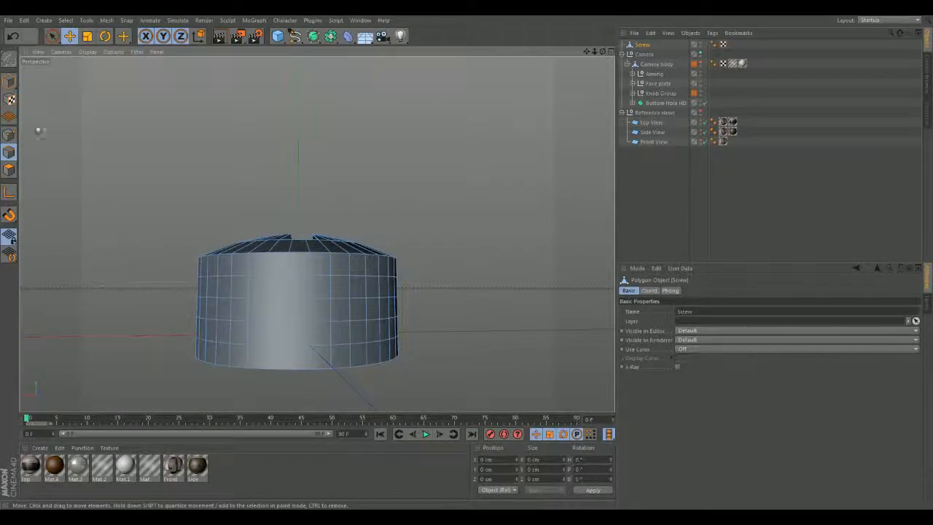
pyautogui.click(8, 153)
pyautogui.moveTo(54, 38); pyautogui.dragTo(74, 69)
pyautogui.keyDown('alt'); pyautogui.moveTo(359, 286); pyautogui.dragTo(315, 233, button='middle'); pyautogui.keyUp('alt')
pyautogui.moveTo(280, 279); pyautogui.dragTo(108, 212)
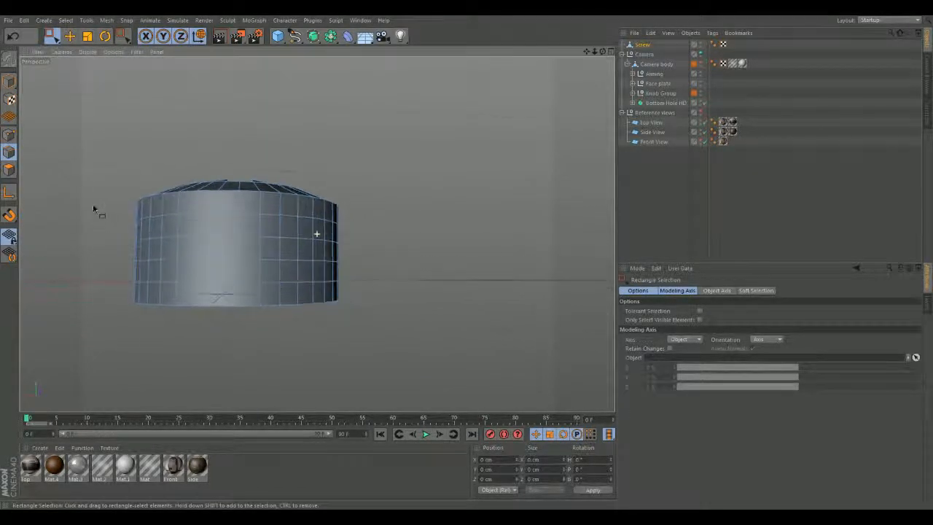
pyautogui.middleClick(98, 215)
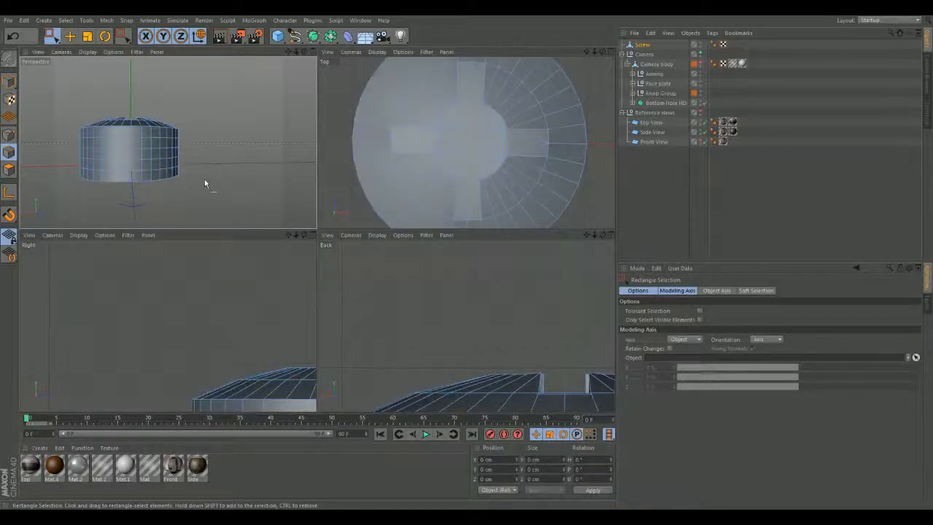
pyautogui.middleClick(264, 356)
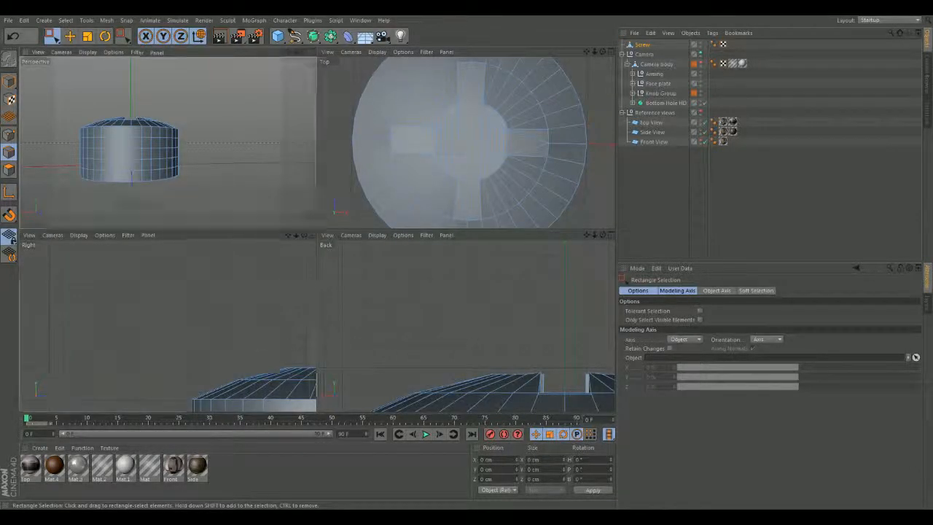
pyautogui.scroll(-5, 437, 295)
pyautogui.keyDown('alt'); pyautogui.moveTo(450, 293); pyautogui.dragTo(183, 137, button='middle'); pyautogui.keyUp('alt')
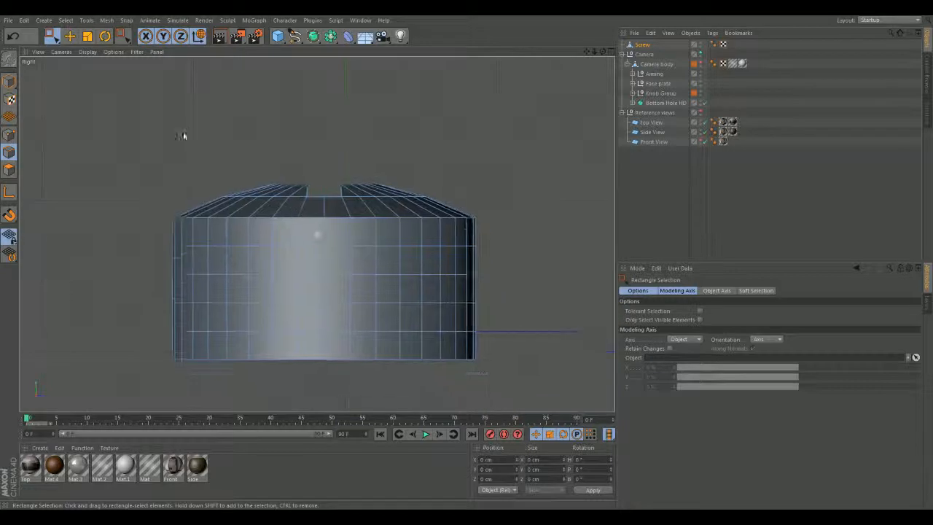
pyautogui.moveTo(337, 327); pyautogui.dragTo(535, 343)
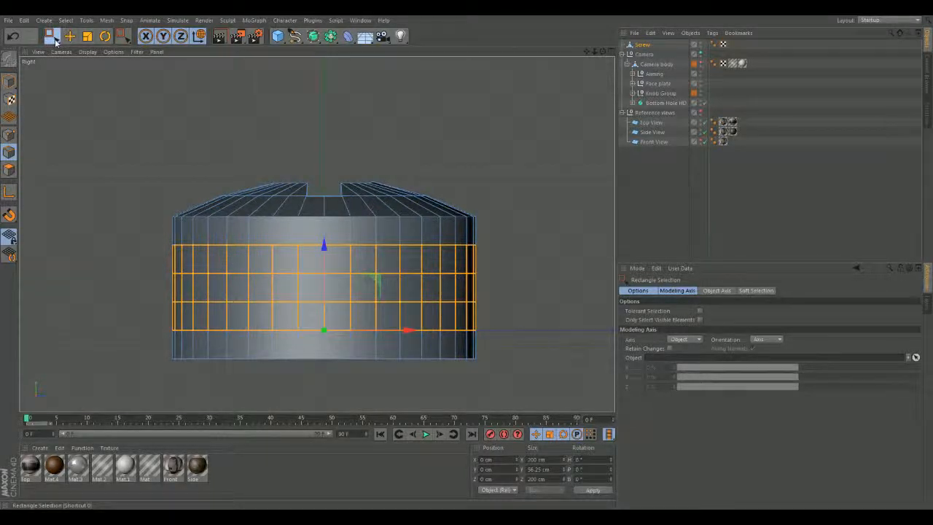
pyautogui.click(641, 291)
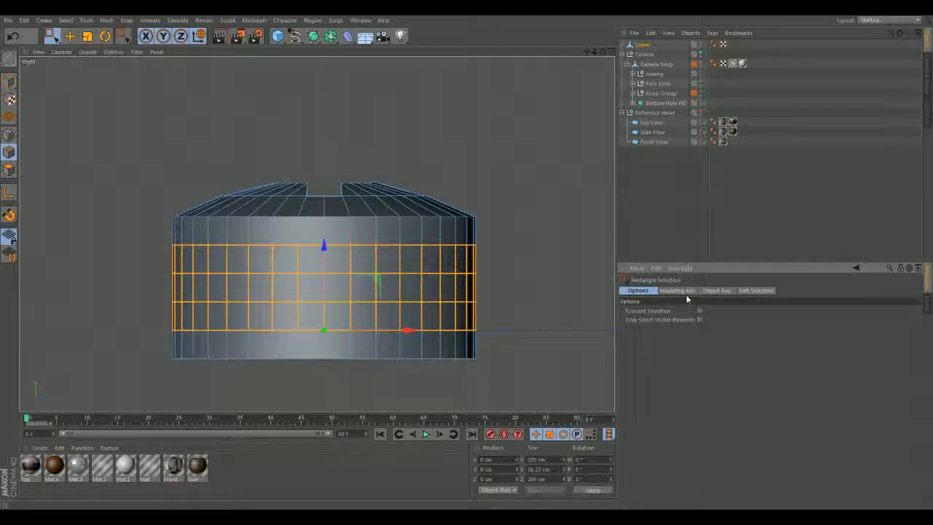
# - Try dissolving the selected side wall edges, undo it, and return to Edge mode with the selection intact
pyautogui.rightClick(179, 277)
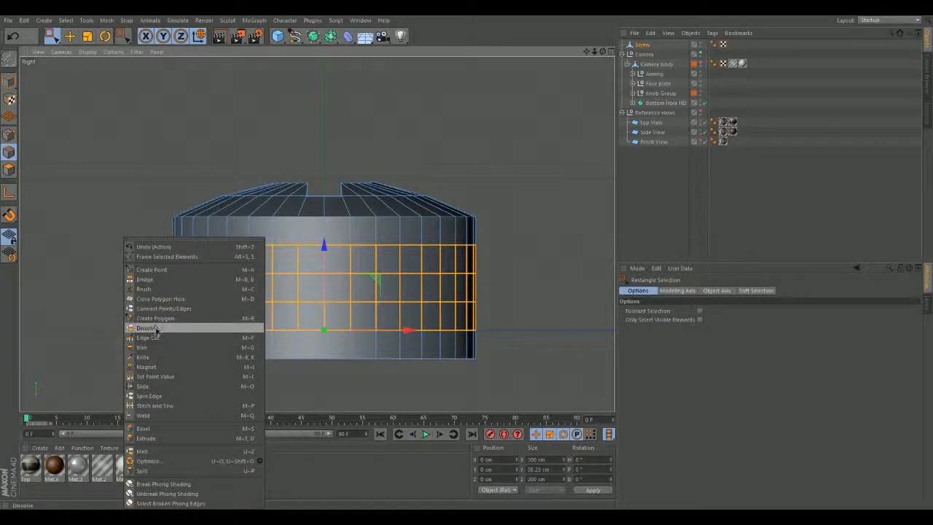
pyautogui.click(156, 327)
pyautogui.hotkey('ctrl', 'z')
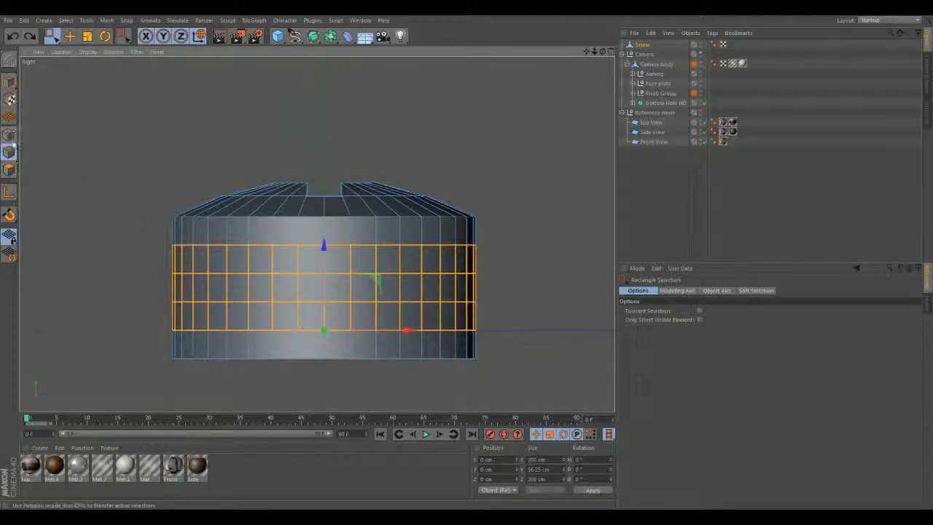
pyautogui.click(11, 153)
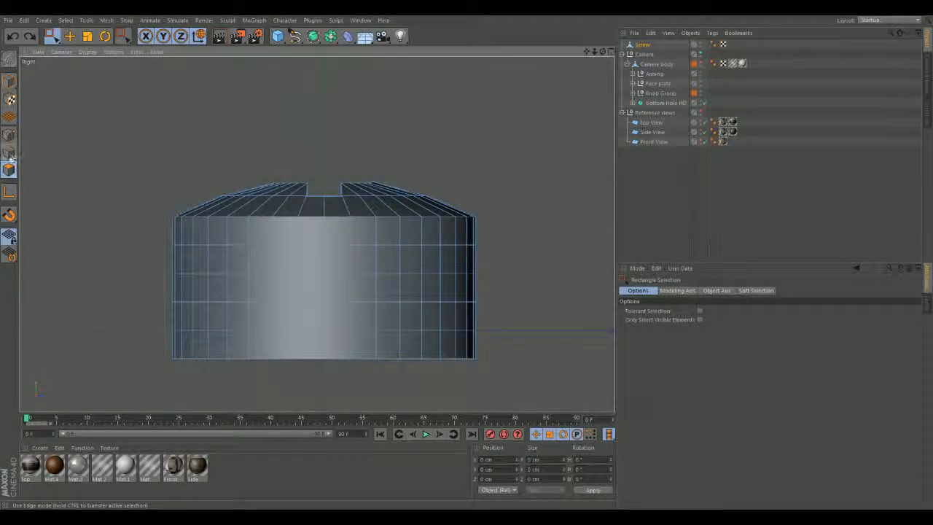
pyautogui.click(10, 154)
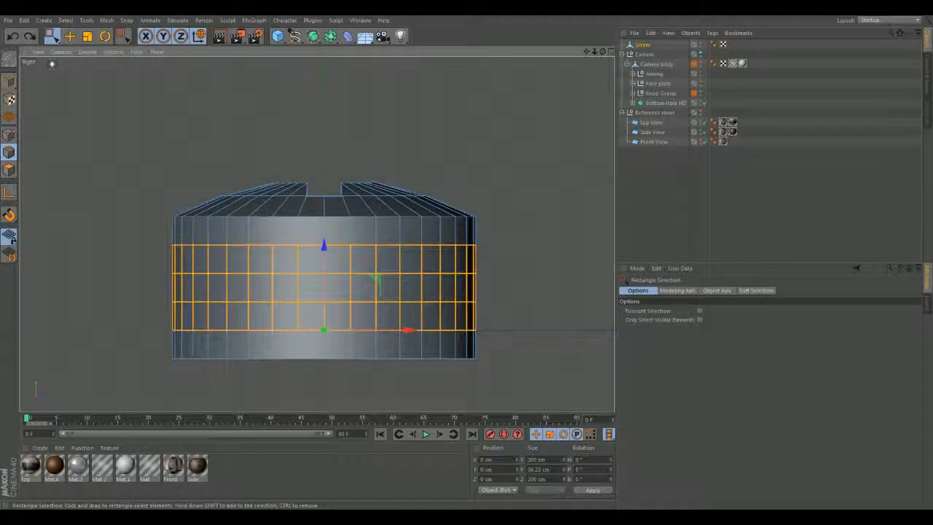
# - Try deselecting the vertical side wall edges with Live Selection in the perspective view
pyautogui.middleClick(154, 204)
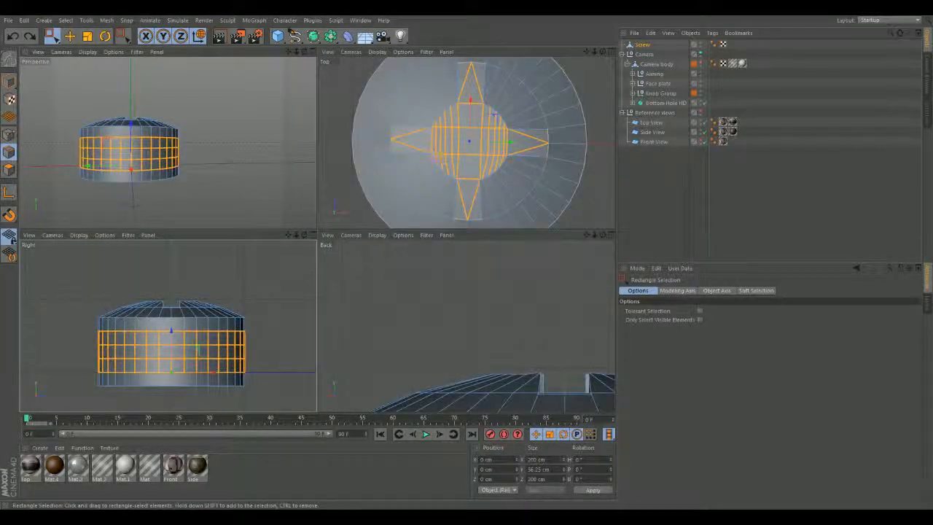
pyautogui.middleClick(203, 166)
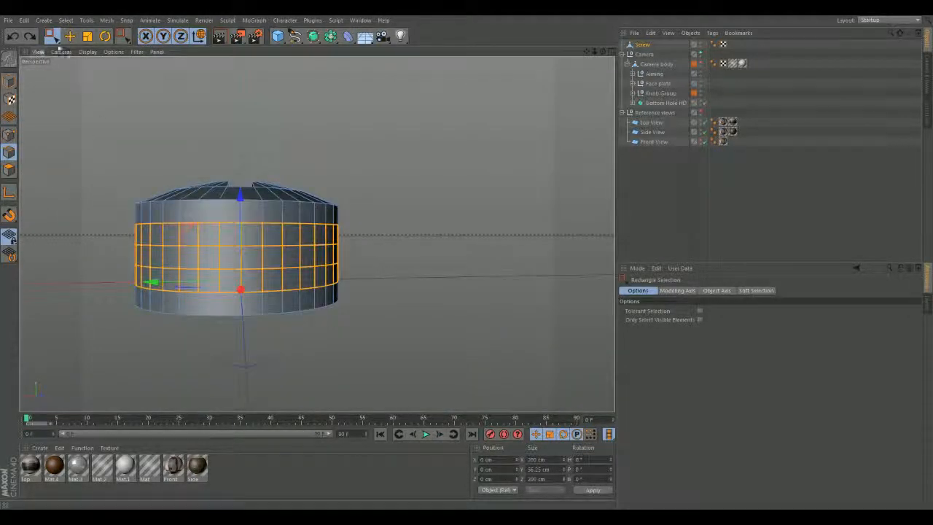
pyautogui.moveTo(51, 36); pyautogui.dragTo(87, 49)
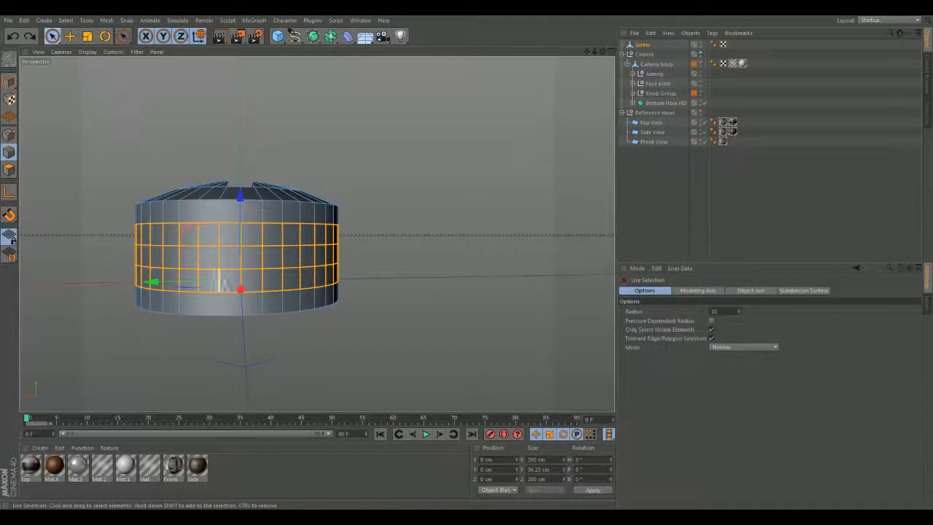
pyautogui.scroll(2, 105, 242)
pyautogui.click(83, 215)
pyautogui.moveTo(118, 210)
pyautogui.mouseDown()
pyautogui.moveTo(379, 208)
pyautogui.moveTo(223, 214)
pyautogui.moveTo(325, 239)
pyautogui.mouseUp()
pyautogui.hotkey('ctrl', 'z')
pyautogui.hotkey('ctrl', 'z')
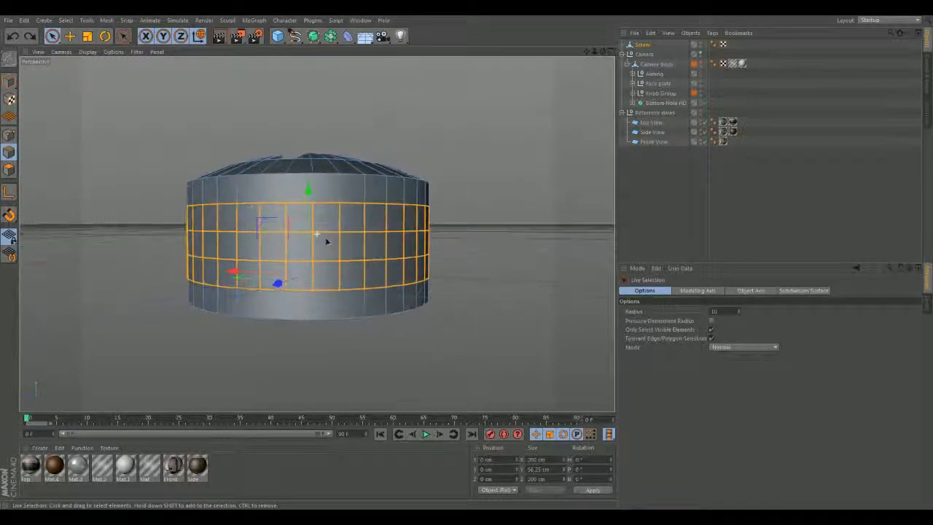
pyautogui.keyDown('alt'); pyautogui.moveTo(326, 239); pyautogui.dragTo(358, 262, button='middle'); pyautogui.keyUp('alt')
pyautogui.keyDown('alt'); pyautogui.moveTo(336, 256); pyautogui.dragTo(357, 248); pyautogui.keyUp('alt')
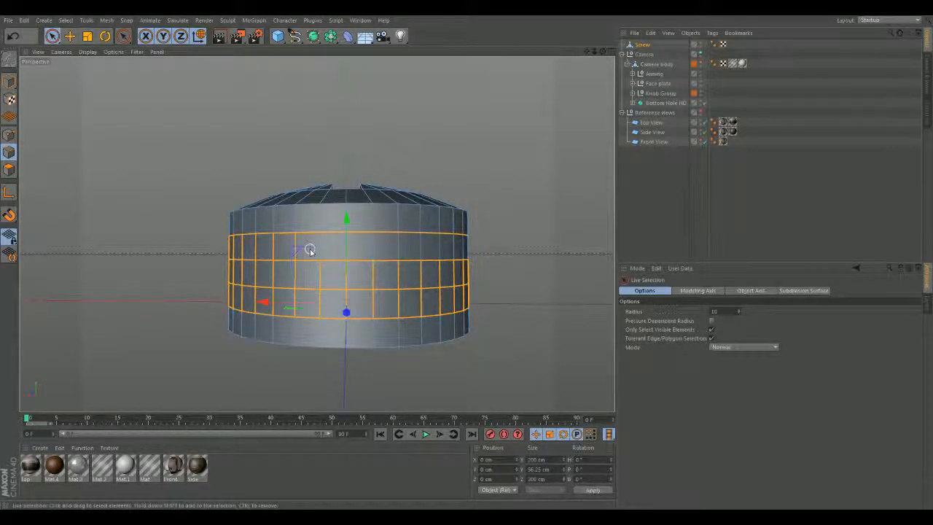
# - Try removing the vertical side wall edges from the selection with Rectangle Selection in the right view
pyautogui.middleClick(482, 255)
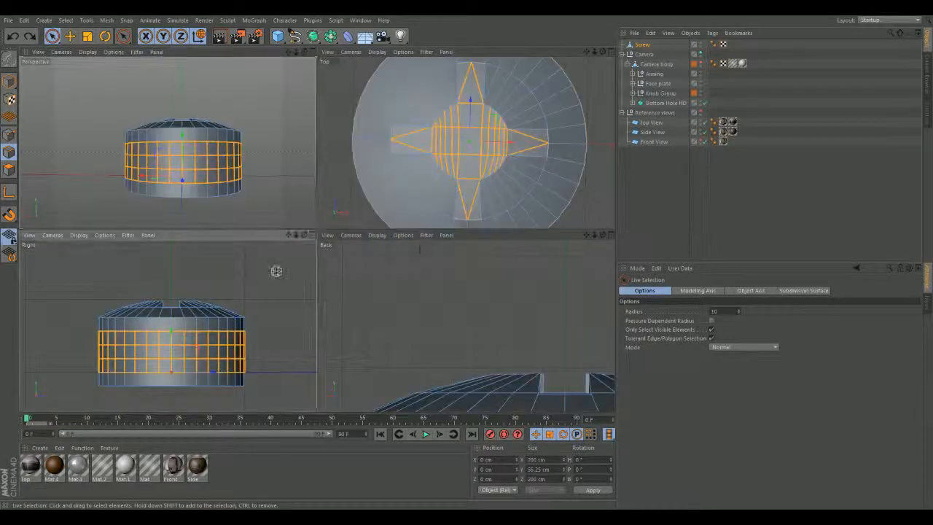
pyautogui.middleClick(273, 270)
pyautogui.click(58, 38)
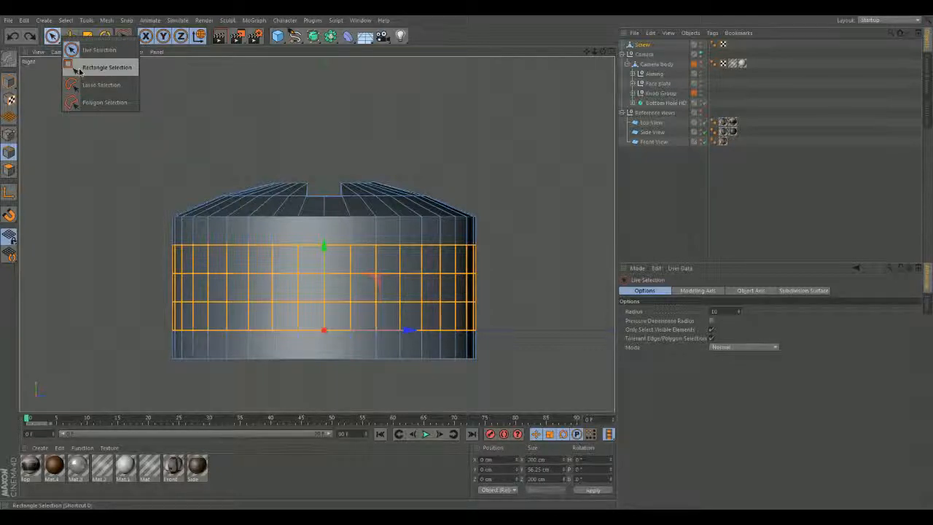
pyautogui.click(106, 67)
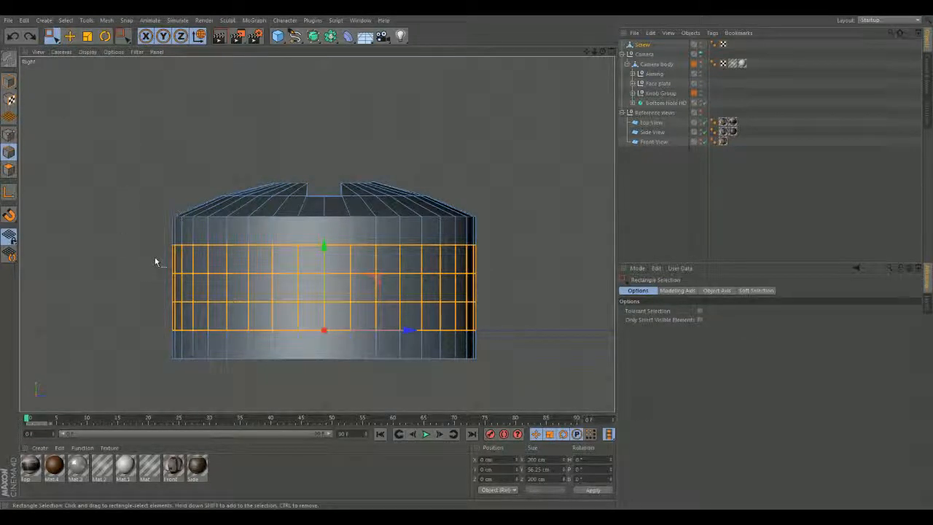
pyautogui.moveTo(156, 253); pyautogui.dragTo(495, 299)
pyautogui.moveTo(491, 258); pyautogui.dragTo(141, 264)
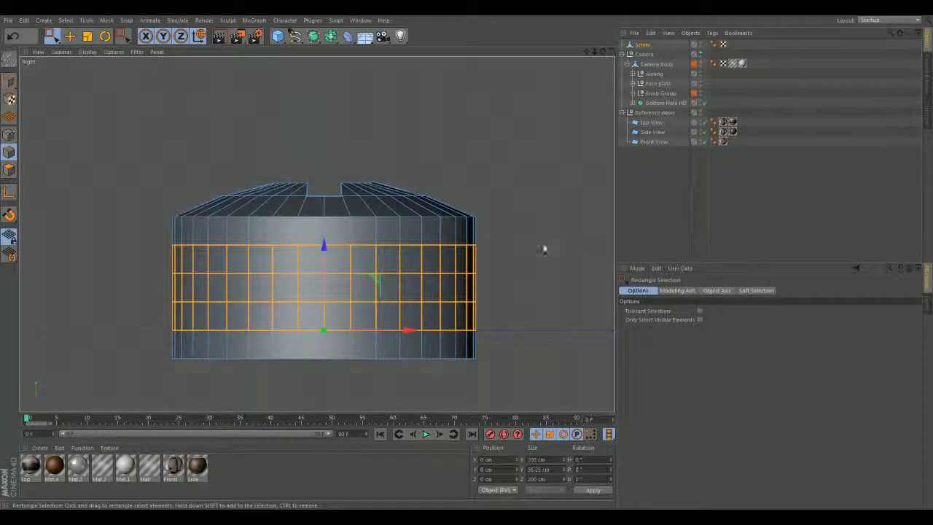
pyautogui.moveTo(53, 37); pyautogui.dragTo(72, 67)
pyautogui.click(133, 115)
pyautogui.moveTo(150, 235); pyautogui.dragTo(504, 340)
# - Enable Tolerant Selection for Rectangle Selection and deselect the vertical edges in the three bands, keeping the four horizontal loops selected
pyautogui.click(51, 35)
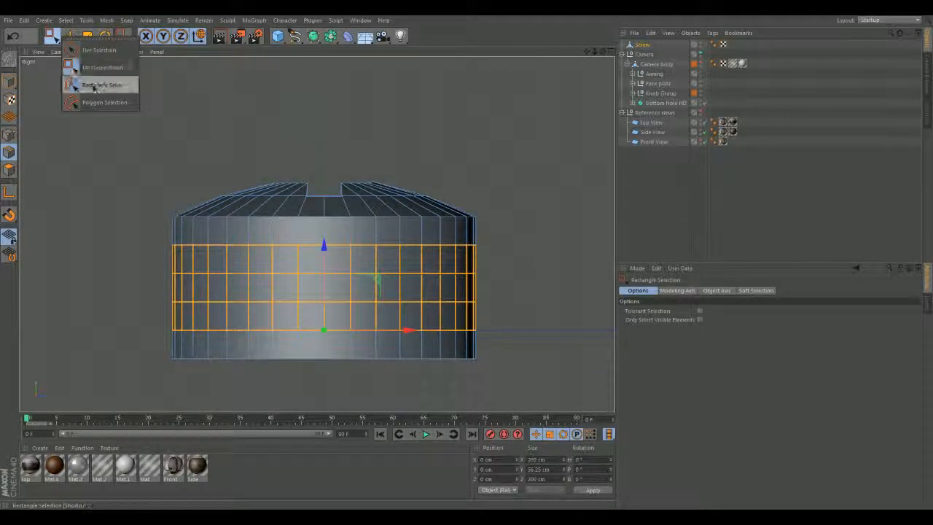
pyautogui.click(91, 85)
pyautogui.click(51, 35)
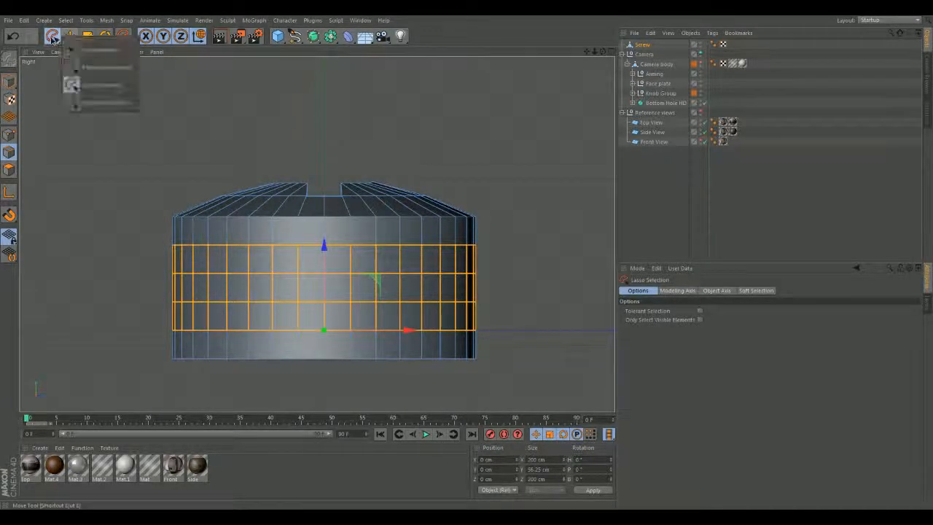
pyautogui.click(91, 68)
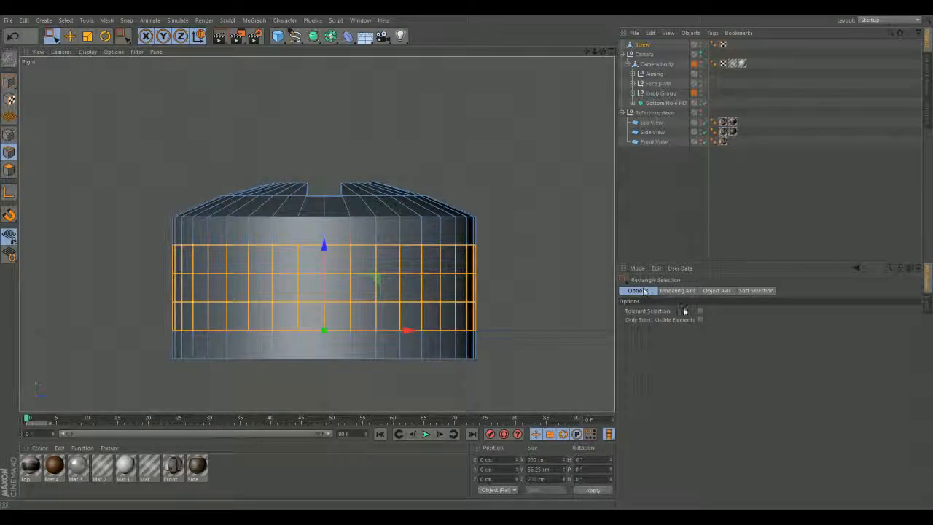
pyautogui.click(700, 311)
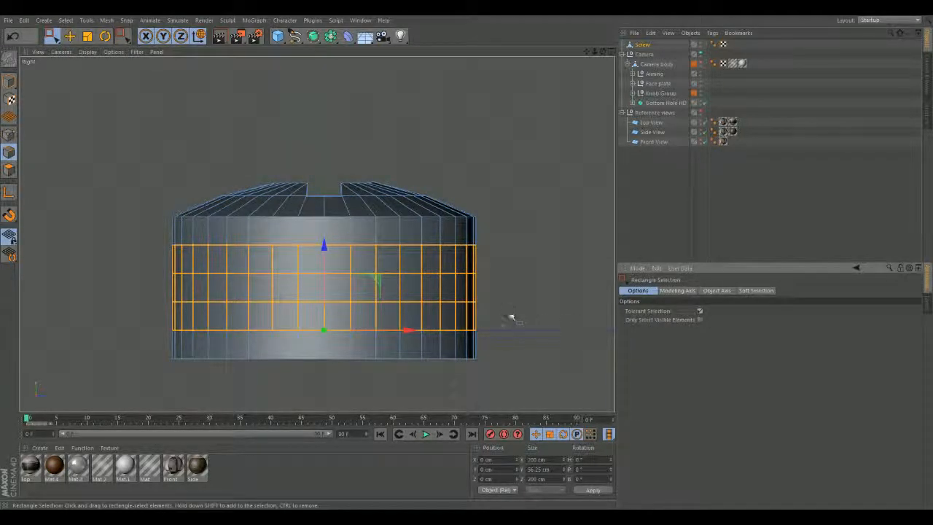
pyautogui.keyDown('ctrl'); pyautogui.moveTo(512, 312); pyautogui.dragTo(153, 319); pyautogui.keyUp('ctrl')
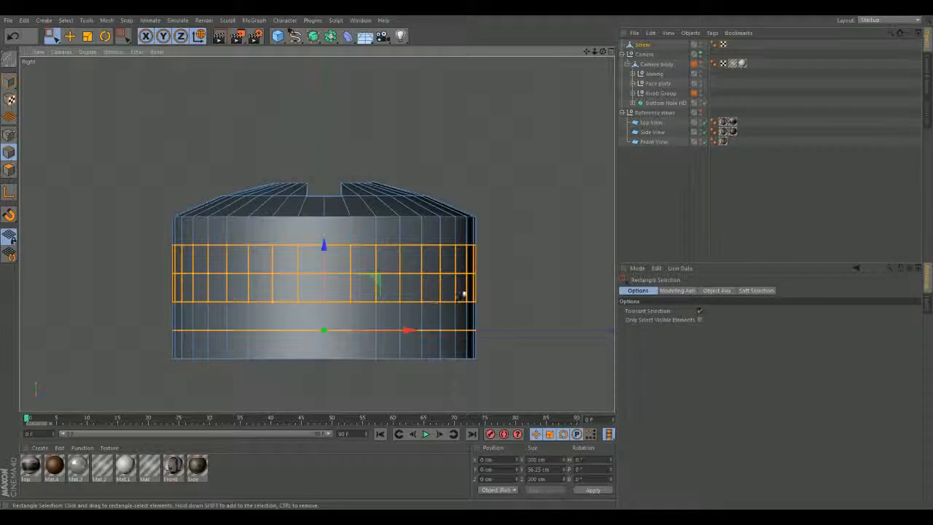
pyautogui.keyDown('ctrl'); pyautogui.moveTo(504, 283); pyautogui.dragTo(146, 286); pyautogui.keyUp('ctrl')
pyautogui.keyDown('ctrl'); pyautogui.moveTo(498, 254); pyautogui.dragTo(151, 257); pyautogui.keyUp('ctrl')
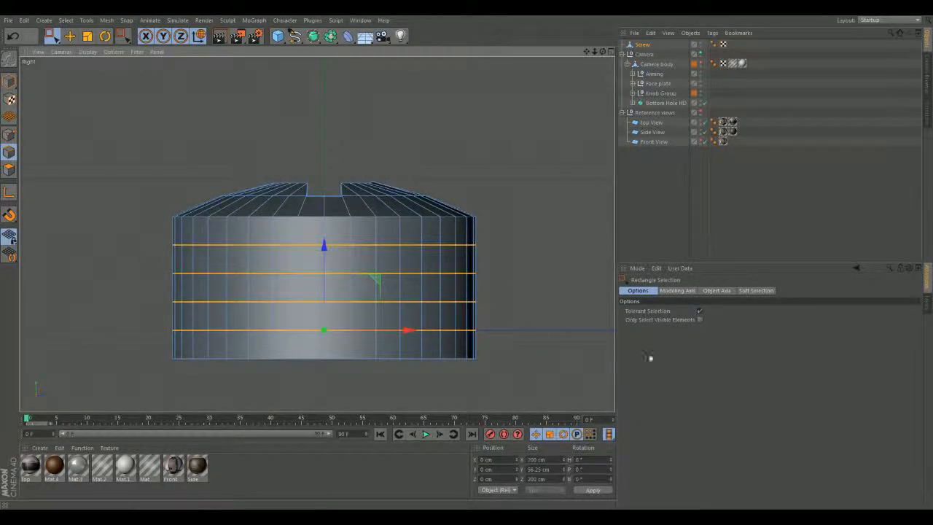
pyautogui.click(700, 311)
pyautogui.click(700, 310)
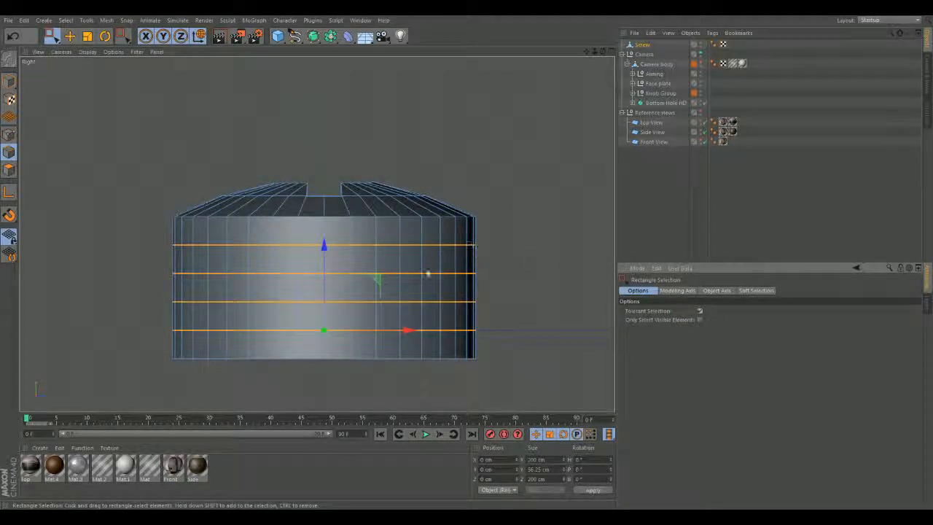
# - From below the screw, deselect the circular floor edges and the end edges of the four cross arms
pyautogui.middleClick(509, 239)
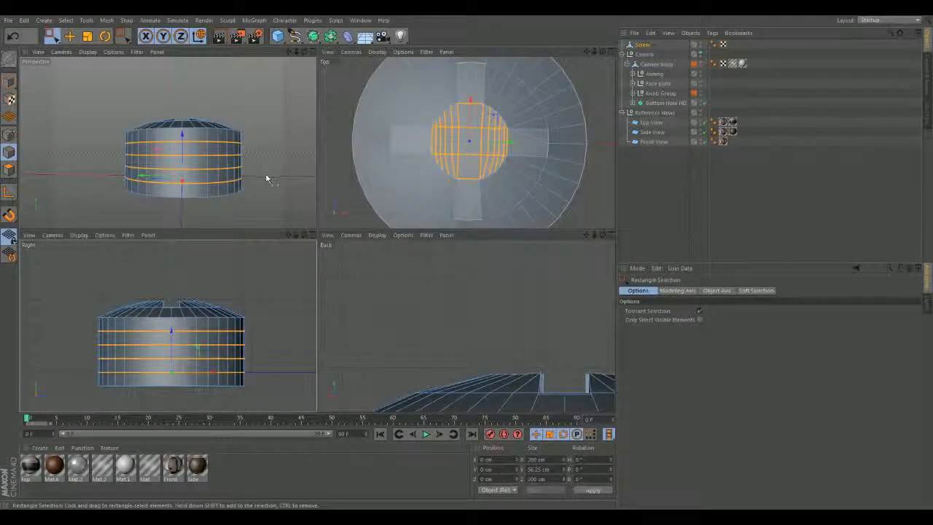
pyautogui.middleClick(244, 211)
pyautogui.keyDown('alt'); pyautogui.moveTo(280, 225); pyautogui.dragTo(242, 131); pyautogui.keyUp('alt')
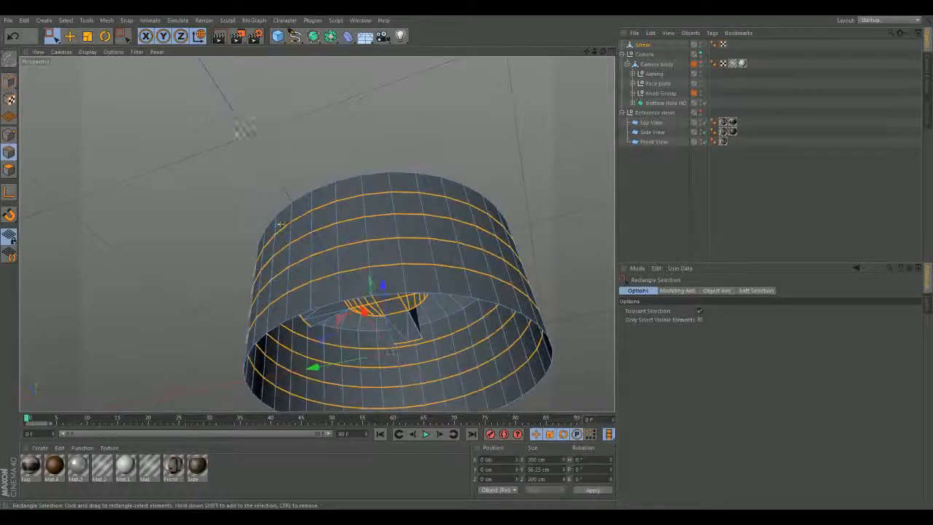
pyautogui.keyDown('alt'); pyautogui.moveTo(335, 244); pyautogui.dragTo(244, 224, button='middle'); pyautogui.keyUp('alt')
pyautogui.keyDown('alt'); pyautogui.moveTo(246, 228); pyautogui.dragTo(252, 134); pyautogui.keyUp('alt')
pyautogui.press('Delete')
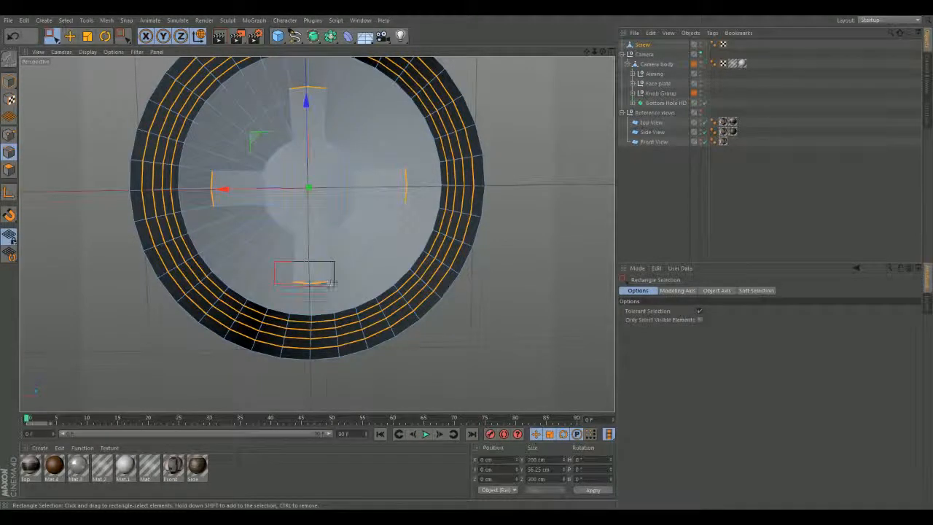
pyautogui.moveTo(395, 148); pyautogui.dragTo(414, 208)
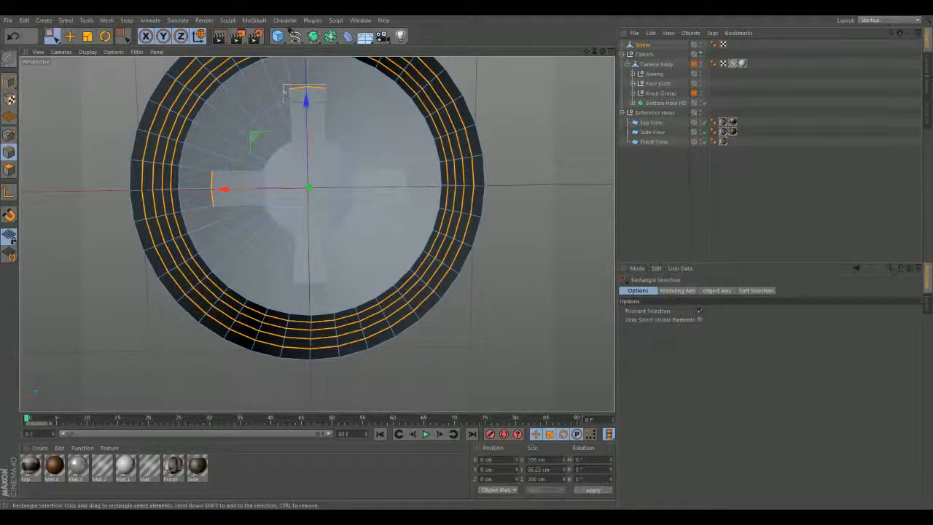
pyautogui.keyDown('alt'); pyautogui.moveTo(282, 213); pyautogui.dragTo(351, 274); pyautogui.keyUp('alt')
# - Dissolve the four selected edge loops on the screw's side wall, and switch to Model mode
pyautogui.rightClick(517, 178)
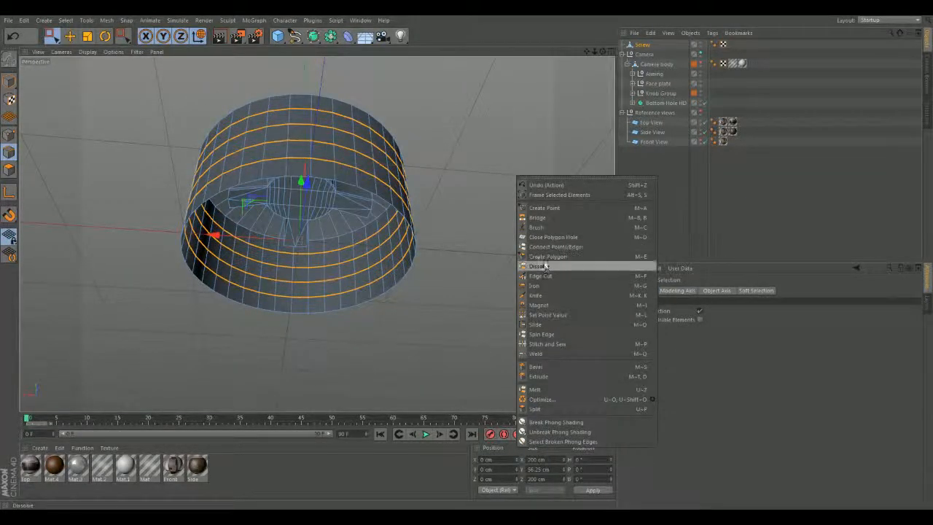
pyautogui.click(545, 267)
pyautogui.keyDown('alt'); pyautogui.moveTo(434, 244); pyautogui.dragTo(410, 318); pyautogui.keyUp('alt')
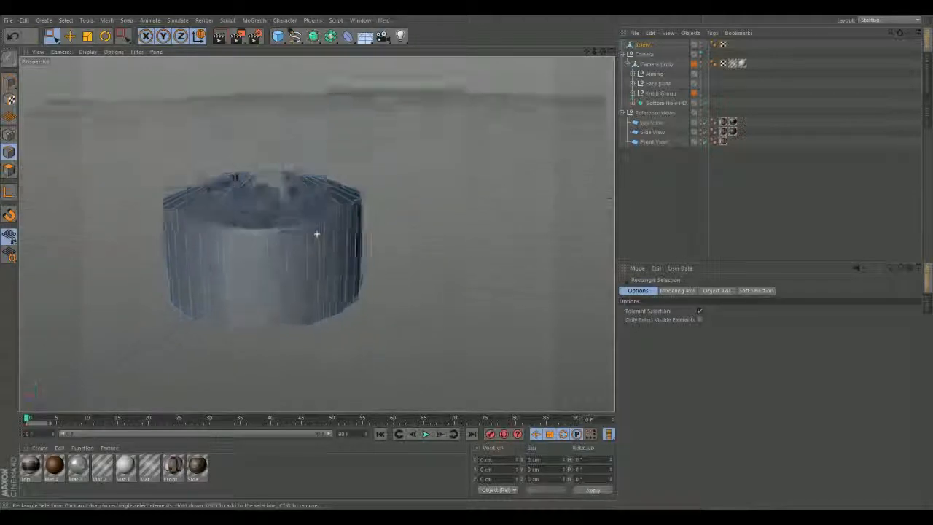
pyautogui.keyDown('alt'); pyautogui.moveTo(316, 234); pyautogui.dragTo(521, 299); pyautogui.keyUp('alt')
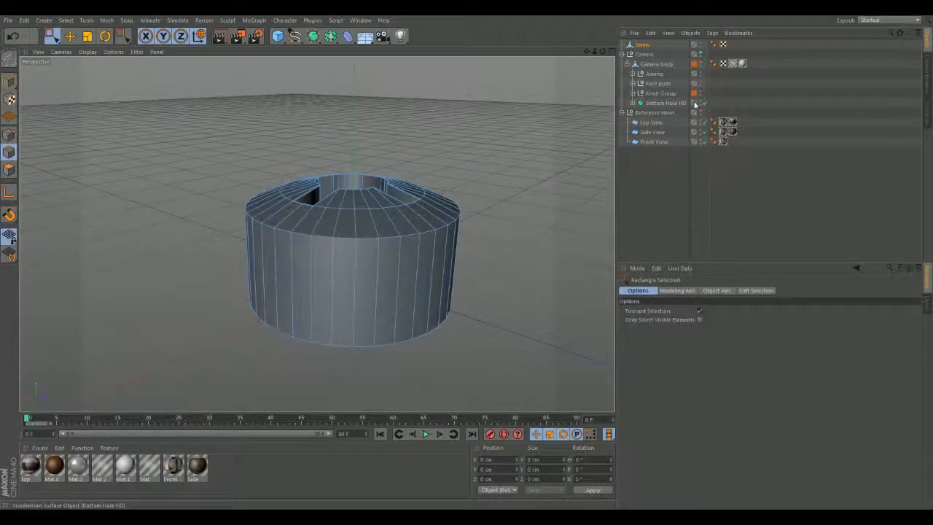
pyautogui.click(9, 80)
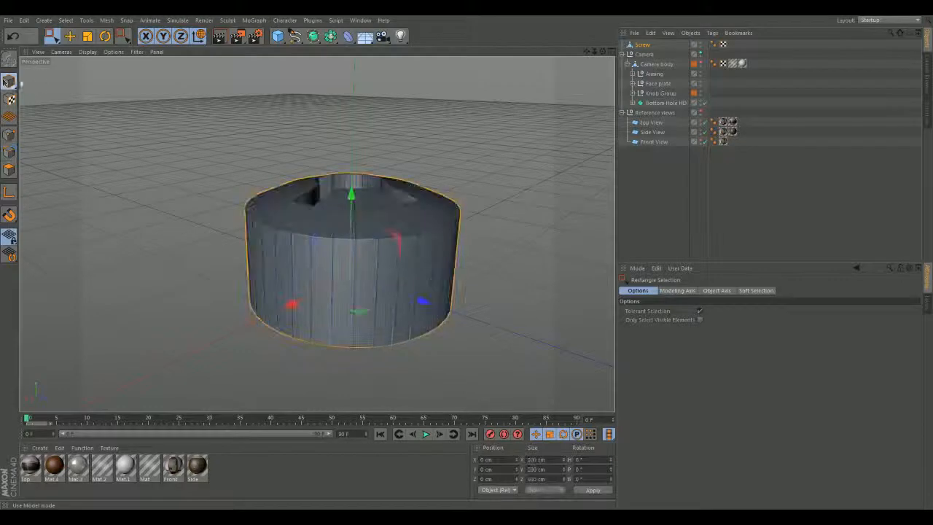
# - Move the screw up along its Y axis to about 1749 cm
pyautogui.moveTo(355, 191); pyautogui.dragTo(358, 97)
pyautogui.scroll(-10, 335, 146)
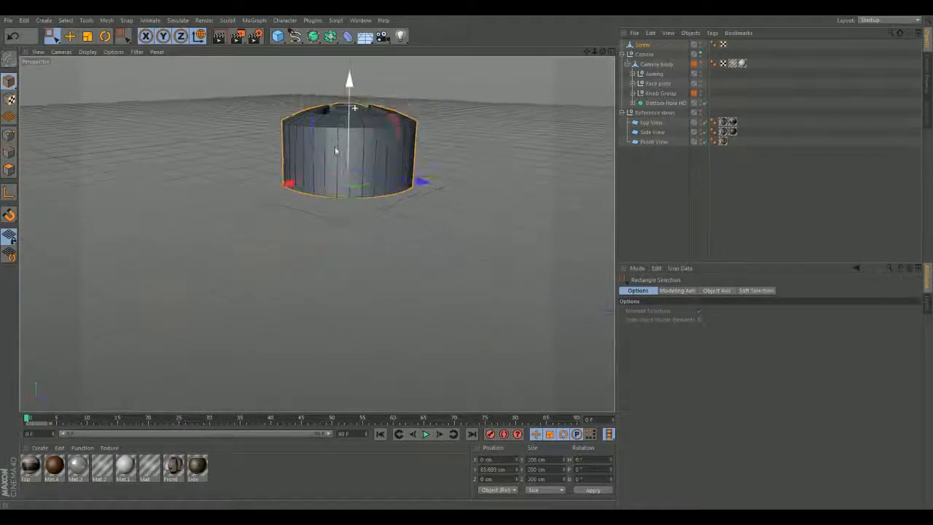
pyautogui.keyDown('alt'); pyautogui.moveTo(447, 137); pyautogui.dragTo(451, 136); pyautogui.keyUp('alt')
pyautogui.keyDown('alt'); pyautogui.moveTo(451, 137); pyautogui.dragTo(423, 304, button='middle'); pyautogui.keyUp('alt')
pyautogui.moveTo(350, 233); pyautogui.dragTo(352, 84)
pyautogui.scroll(-10, 393, 298)
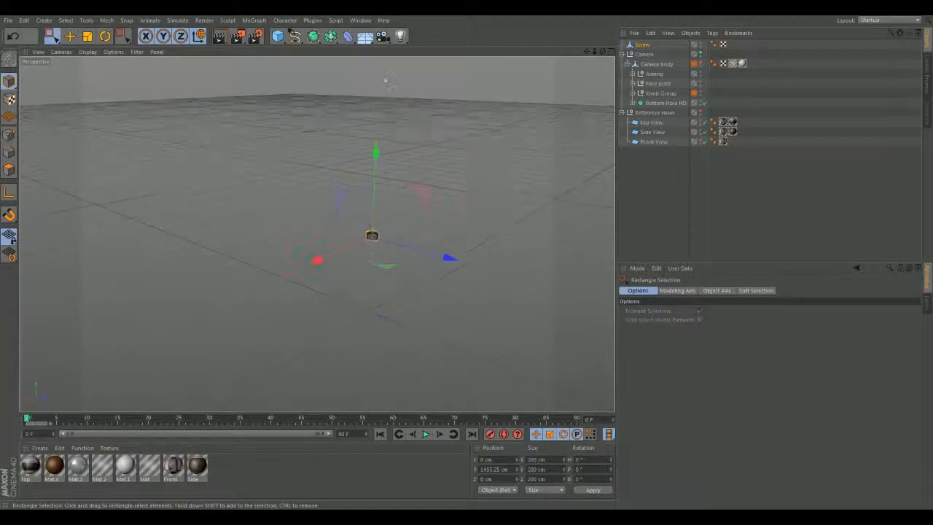
pyautogui.moveTo(375, 149); pyautogui.dragTo(375, 133)
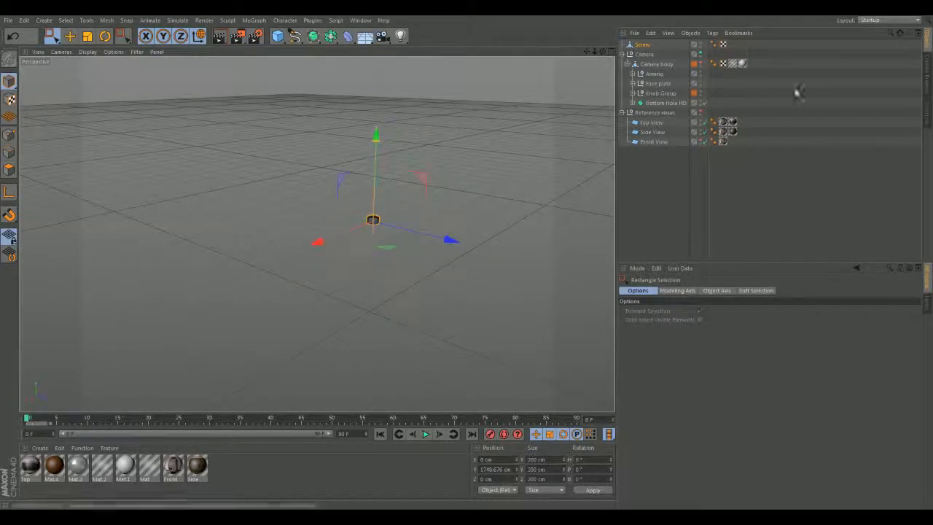
# - Show the camera model again and lower the screw onto the top of its body, at about 107 cm on Y
pyautogui.click(700, 64)
pyautogui.moveTo(369, 138); pyautogui.dragTo(359, 283)
pyautogui.scroll(7, 361, 283)
pyautogui.keyDown('alt'); pyautogui.moveTo(374, 295); pyautogui.dragTo(399, 207, button='middle'); pyautogui.keyUp('alt')
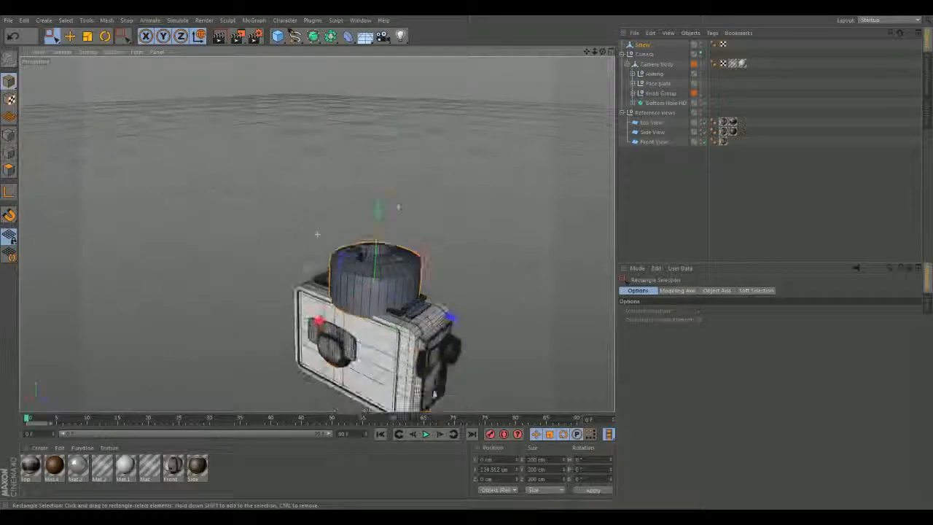
pyautogui.scroll(3, 399, 207)
pyautogui.keyDown('alt'); pyautogui.moveTo(448, 273); pyautogui.dragTo(455, 208, button='middle'); pyautogui.keyUp('alt')
pyautogui.scroll(3, 453, 209)
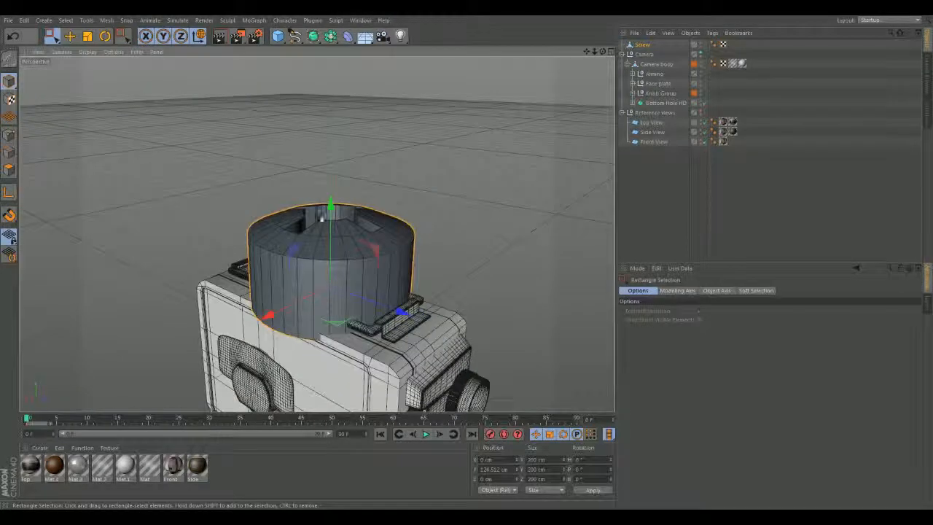
pyautogui.press('e')
pyautogui.moveTo(331, 218); pyautogui.dragTo(341, 243)
# - Try scaling the screw down along its Y axis to a height of about 120 cm, and undo it
pyautogui.press('r')
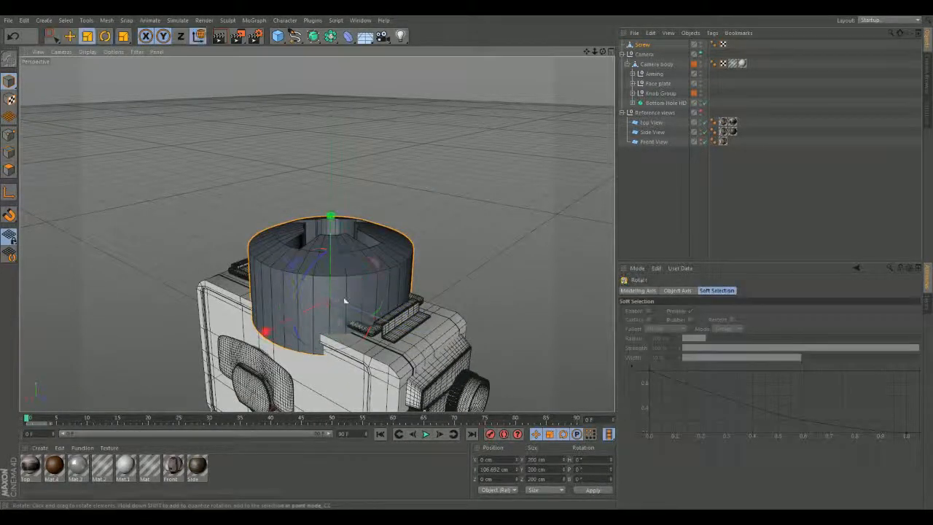
pyautogui.press('t')
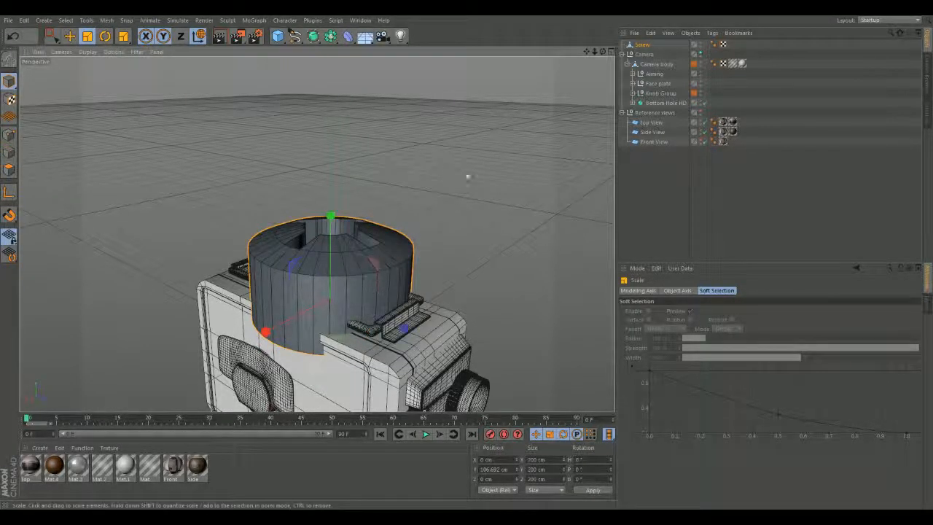
pyautogui.click(640, 45)
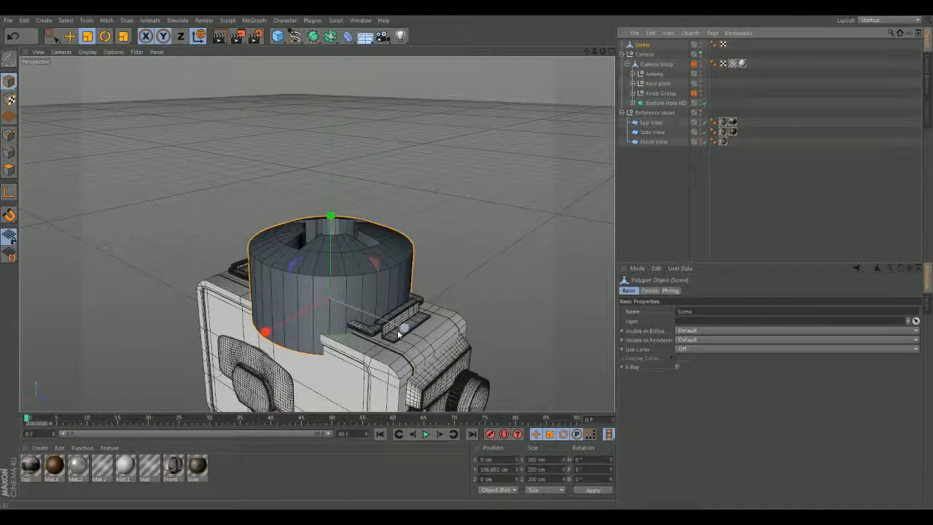
pyautogui.moveTo(405, 330); pyautogui.dragTo(367, 274)
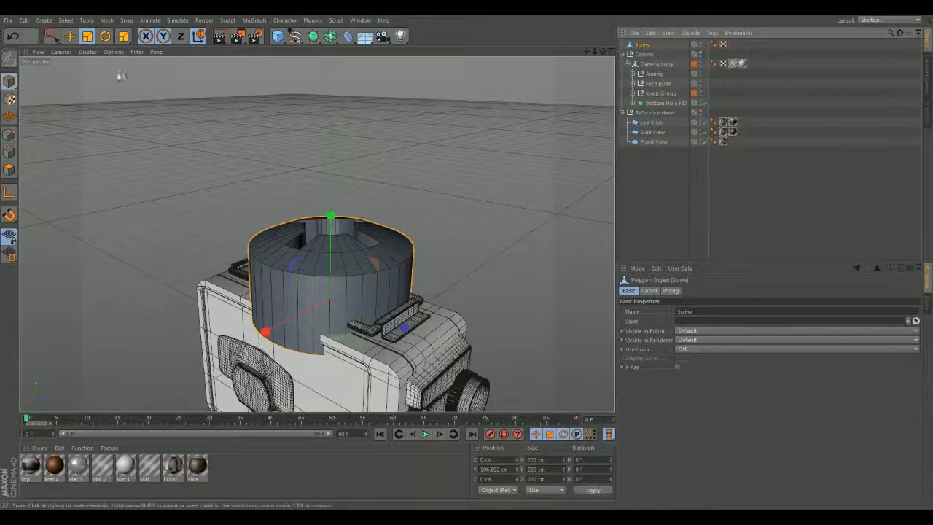
pyautogui.moveTo(331, 217); pyautogui.dragTo(331, 254)
pyautogui.moveTo(339, 343); pyautogui.dragTo(330, 320)
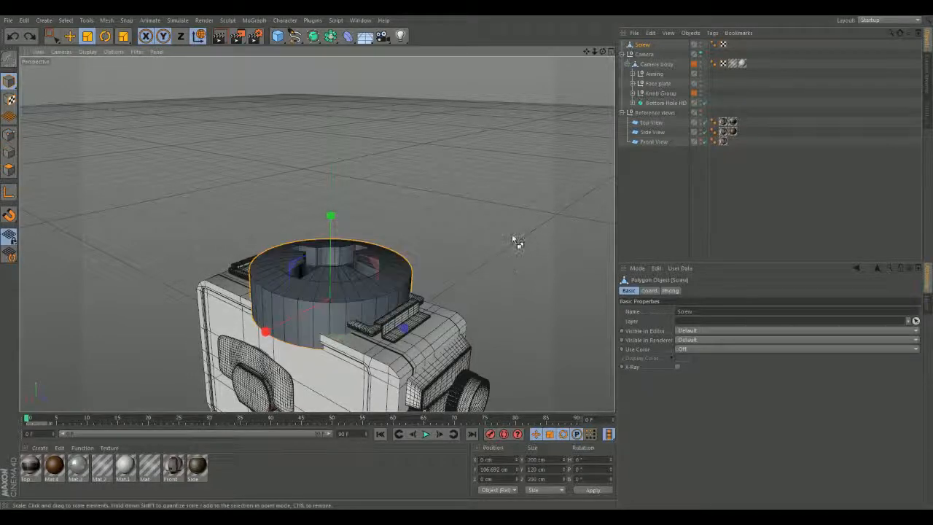
pyautogui.hotkey('ctrl', 'z')
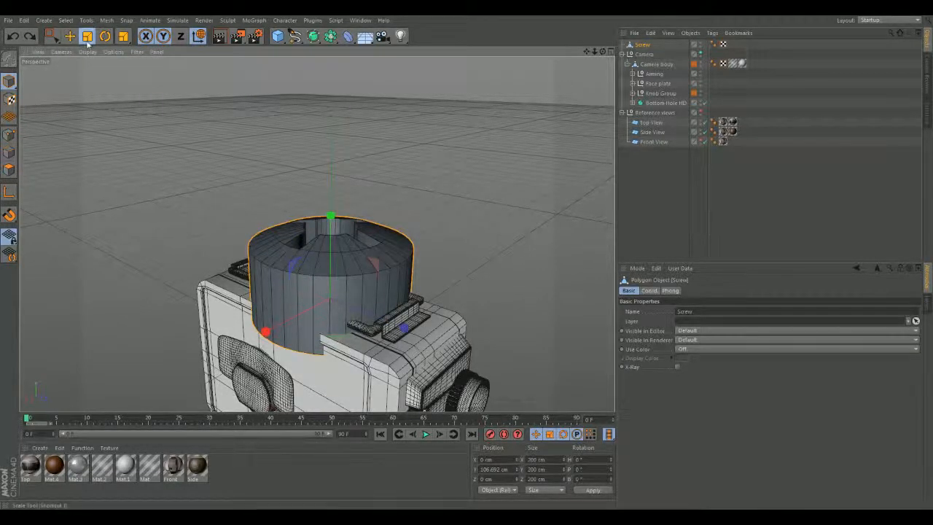
# - Add a Null object and make the Screw its child
pyautogui.moveTo(277, 36); pyautogui.dragTo(308, 65)
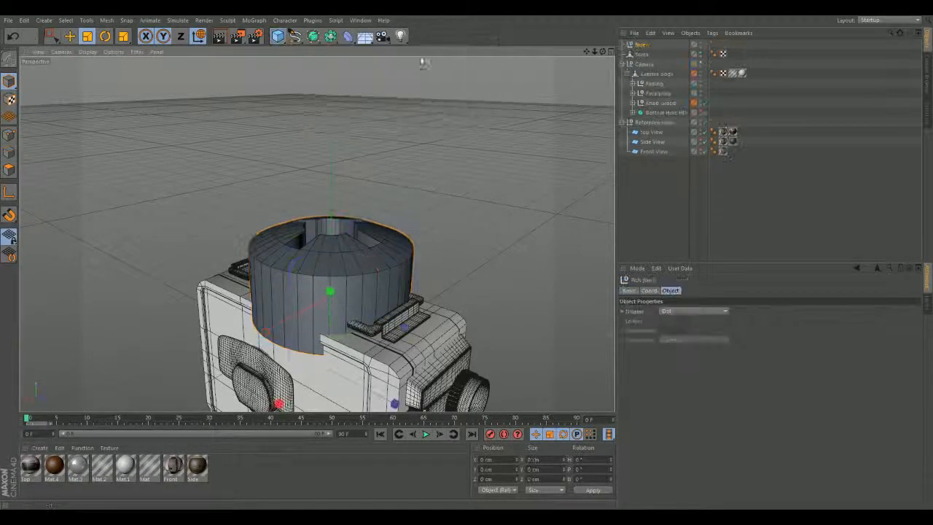
pyautogui.moveTo(640, 48); pyautogui.dragTo(641, 46)
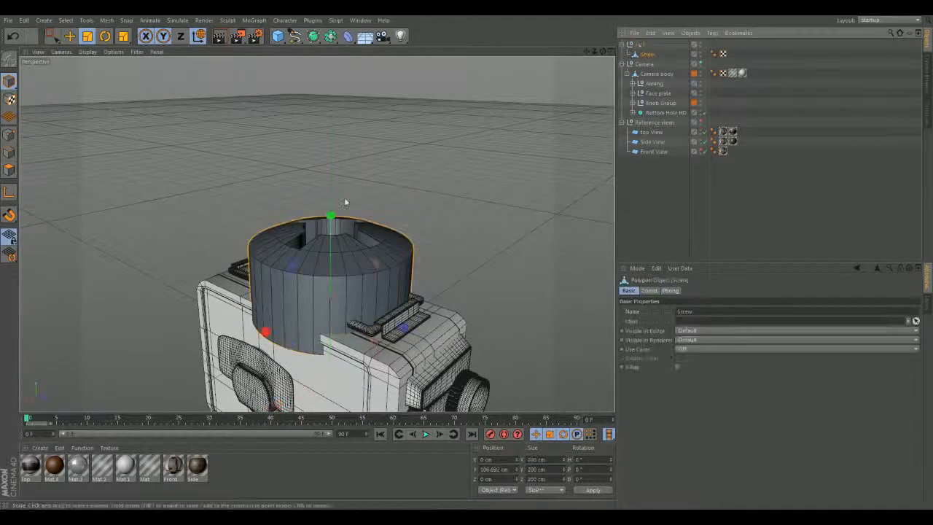
# - Try flattening the nested Screw along its Y axis, and undo the scaling together with the nesting
pyautogui.moveTo(330, 216); pyautogui.dragTo(325, 246)
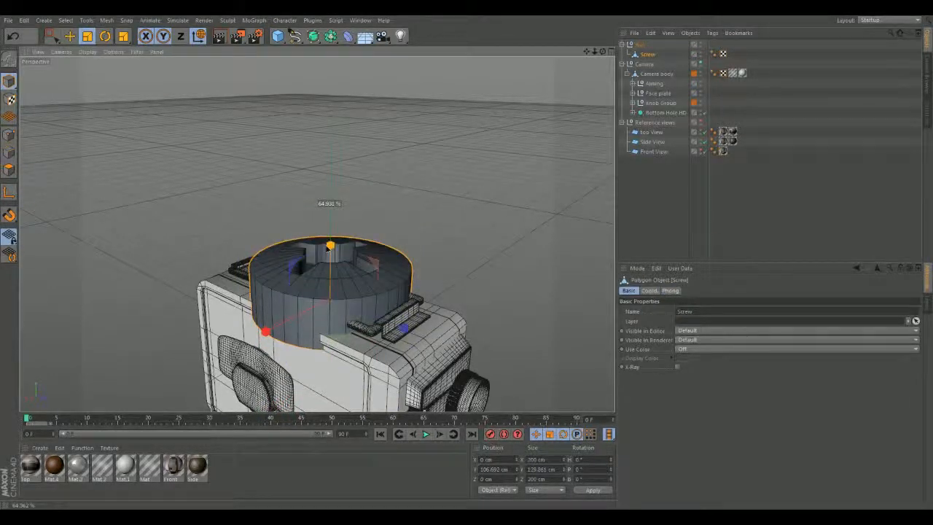
pyautogui.moveTo(344, 346); pyautogui.dragTo(30, 408)
pyautogui.scroll(5, 332, 263)
pyautogui.moveTo(330, 235); pyautogui.dragTo(334, 283)
pyautogui.keyDown('alt'); pyautogui.moveTo(498, 257); pyautogui.dragTo(448, 235); pyautogui.keyUp('alt')
pyautogui.hotkey('ctrl', 'z')
pyautogui.hotkey('ctrl', 'z')
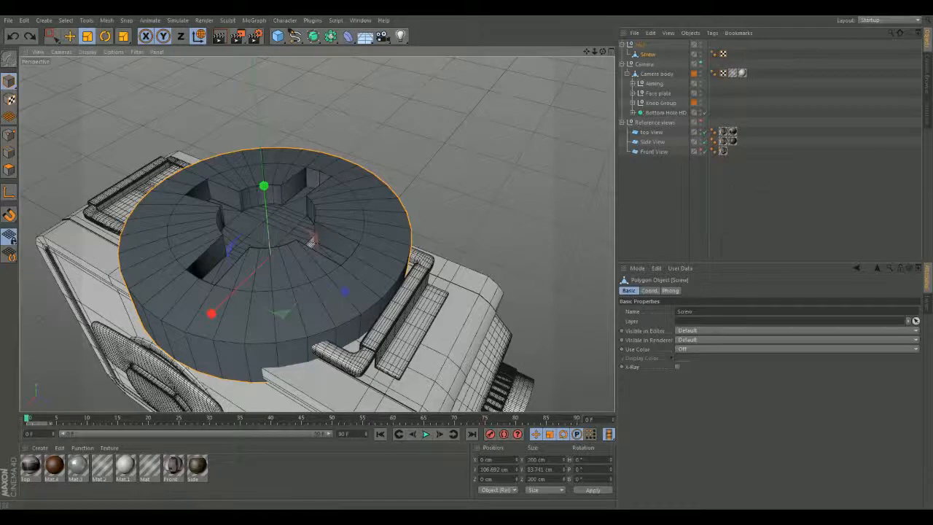
pyautogui.hotkey('ctrl', 'z')
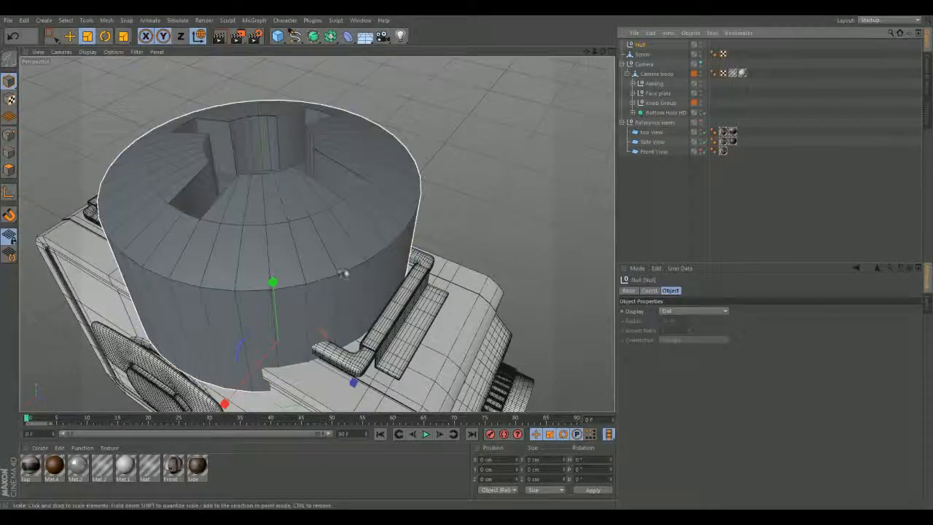
pyautogui.moveTo(283, 327); pyautogui.dragTo(282, 327)
pyautogui.hotkey('ctrl', 'z')
# - Nest the Screw under the Null again and scale the Null down until the screw is about 109 cm wide
pyautogui.moveTo(640, 54); pyautogui.dragTo(639, 46)
pyautogui.click(642, 172)
pyautogui.click(642, 46)
pyautogui.scroll(-3, 365, 223)
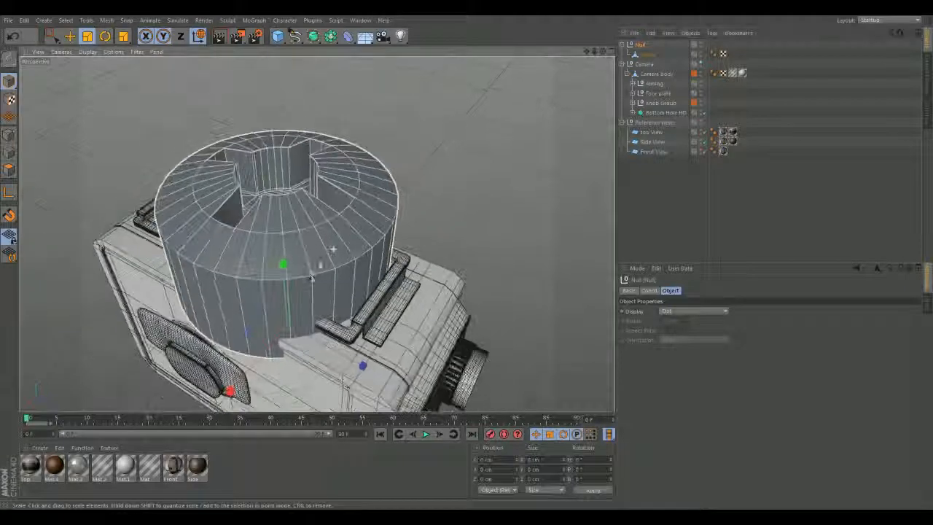
pyautogui.moveTo(285, 266); pyautogui.dragTo(289, 296)
pyautogui.moveTo(303, 390)
pyautogui.mouseDown()
pyautogui.moveTo(297, 367)
pyautogui.moveTo(299, 380)
pyautogui.mouseUp()
# - Move the Null with the screw to about 66 cm on Y and 122 cm on Z, at the knob end of the camera body
pyautogui.press('e')
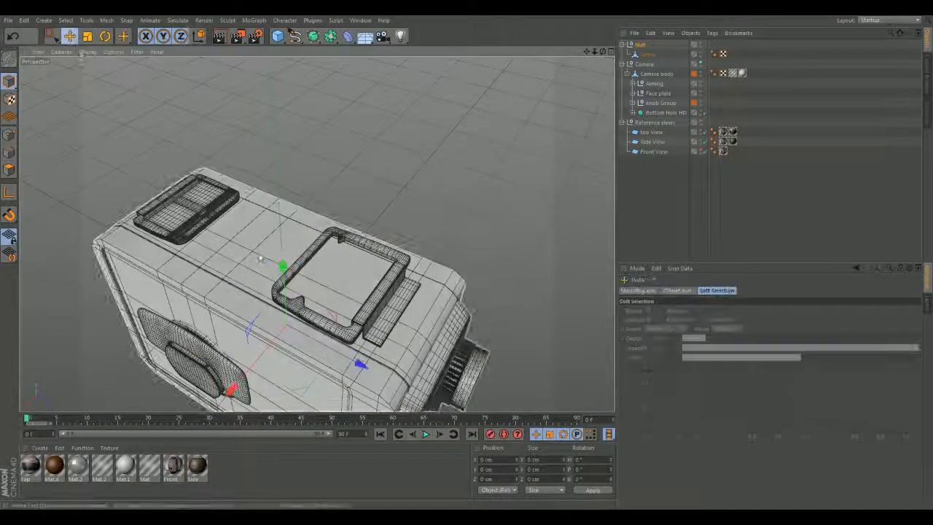
pyautogui.moveTo(283, 271); pyautogui.dragTo(280, 227)
pyautogui.keyDown('alt'); pyautogui.moveTo(281, 229); pyautogui.dragTo(401, 270, button='right'); pyautogui.keyUp('alt')
pyautogui.keyDown('alt'); pyautogui.moveTo(415, 256); pyautogui.dragTo(371, 136, button='middle'); pyautogui.keyUp('alt')
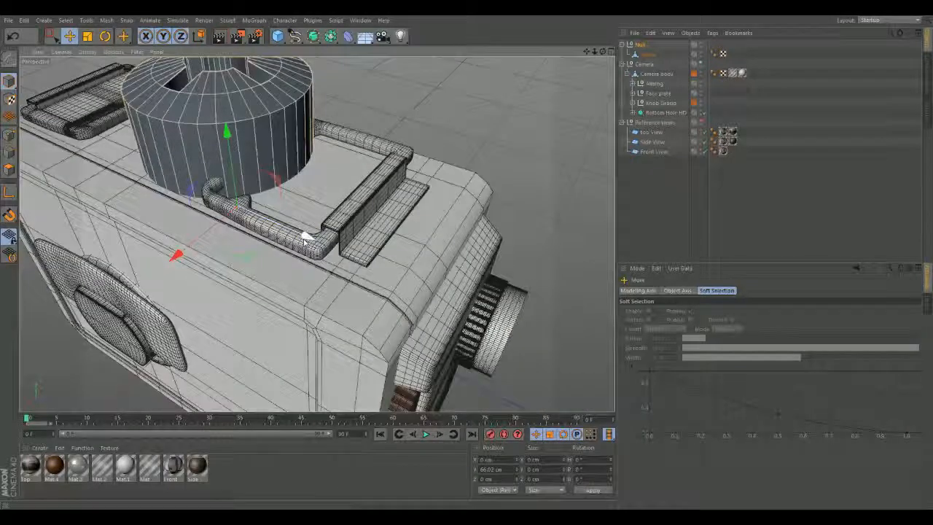
pyautogui.moveTo(309, 237); pyautogui.dragTo(477, 312)
pyautogui.keyDown('alt'); pyautogui.moveTo(449, 242); pyautogui.dragTo(359, 267, button='middle'); pyautogui.keyUp('alt')
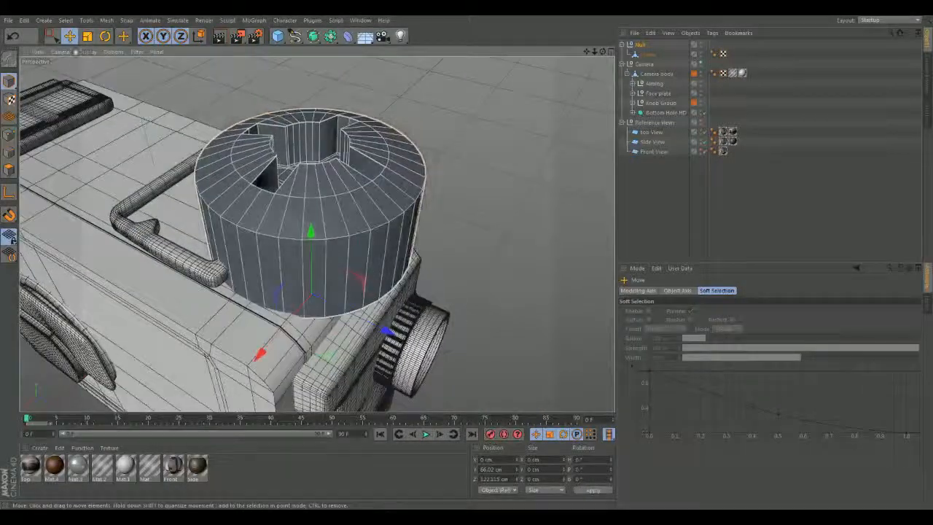
# - Try scaling the Null so the screw becomes narrower in X and Z, and undo it
pyautogui.click(90, 37)
pyautogui.moveTo(256, 355); pyautogui.dragTo(331, 363)
pyautogui.keyDown('alt'); pyautogui.moveTo(375, 277); pyautogui.dragTo(306, 204); pyautogui.keyUp('alt')
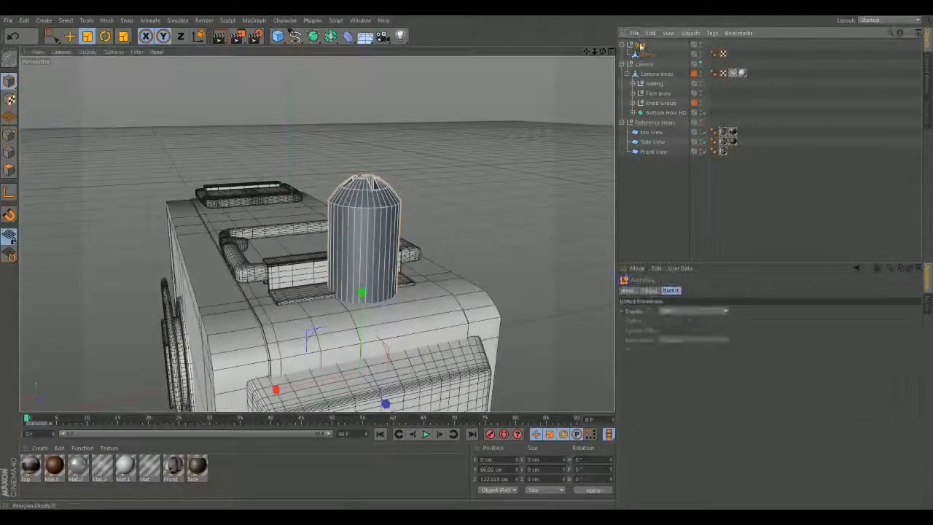
pyautogui.hotkey('ctrl', 'z')
# - Examine the coordinate attributes of the Null that holds the Screw
pyautogui.click(573, 107)
pyautogui.click(640, 45)
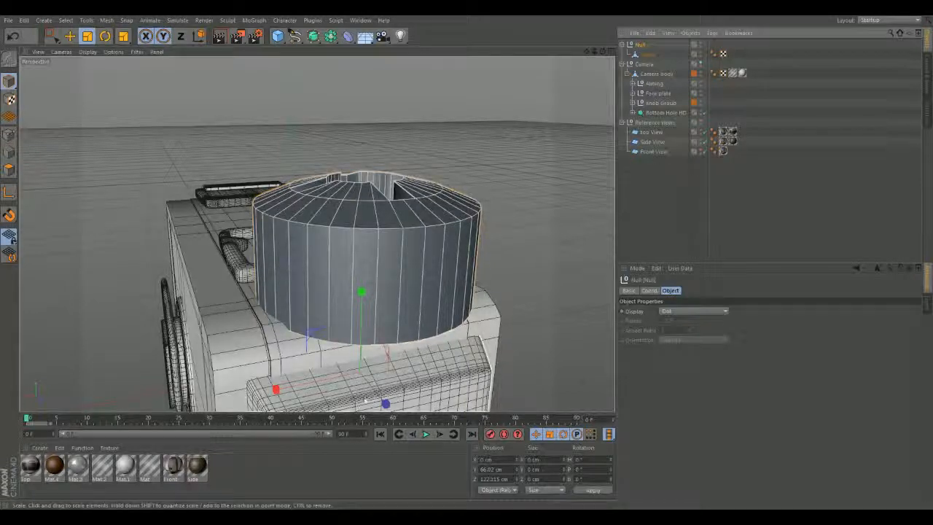
pyautogui.click(629, 290)
pyautogui.click(649, 290)
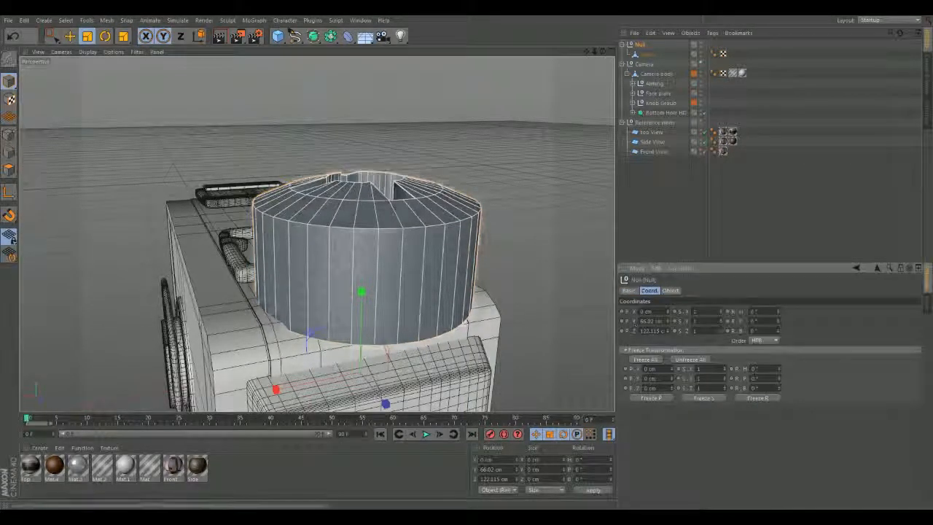
pyautogui.click(647, 54)
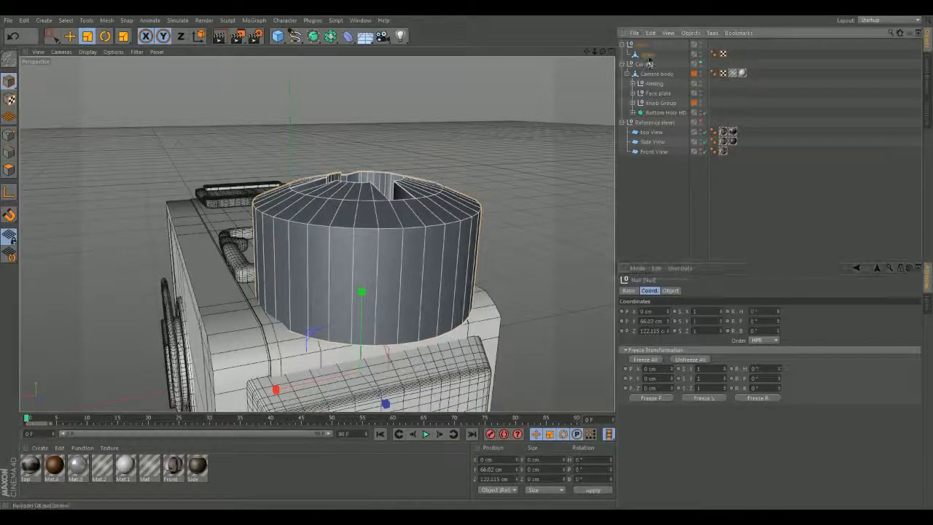
pyautogui.click(641, 45)
pyautogui.keyDown('alt'); pyautogui.moveTo(441, 247); pyautogui.dragTo(277, 337); pyautogui.keyUp('alt')
pyautogui.hotkey('ctrl', 'z')
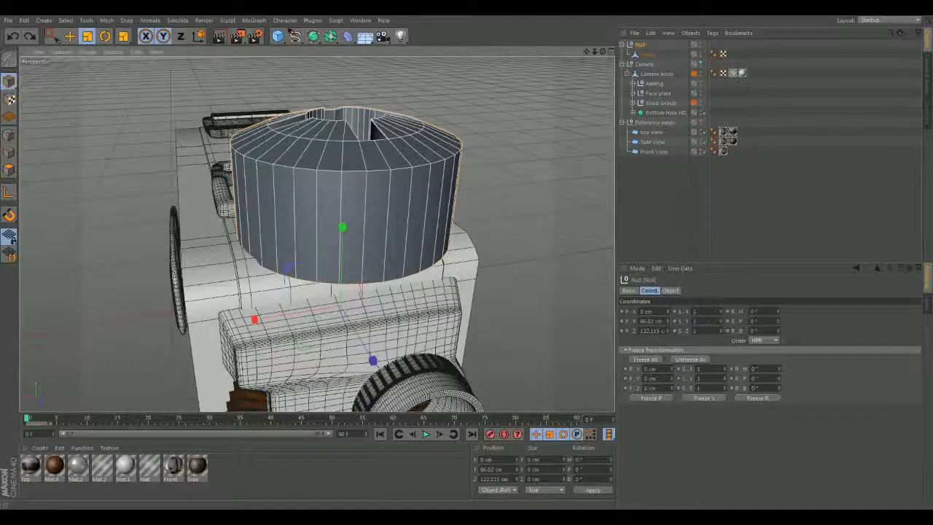
# - Set the Screw's size to 20 cm on the X, Y and Z axes
pyautogui.click(651, 55)
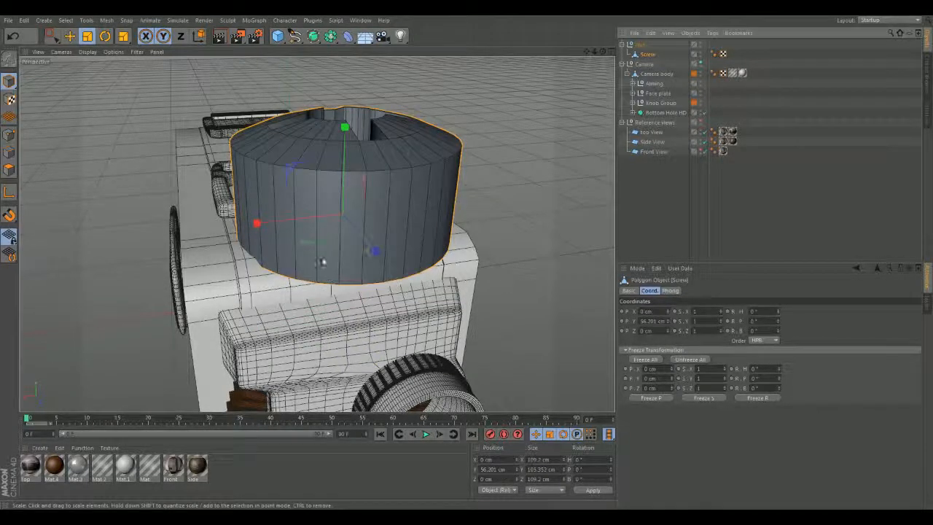
pyautogui.moveTo(310, 245); pyautogui.dragTo(276, 343)
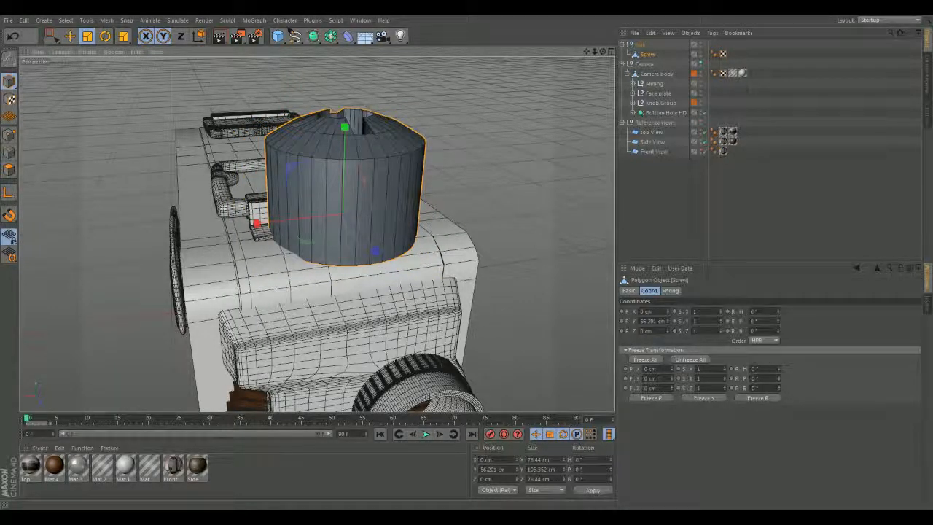
pyautogui.doubleClick(539, 461)
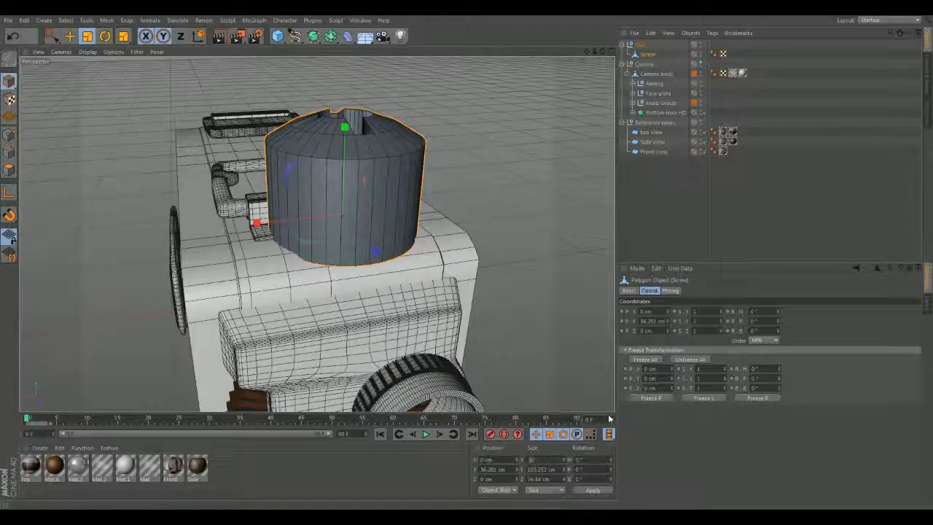
pyautogui.press('Tab')
pyautogui.write('20')
pyautogui.press('Return')
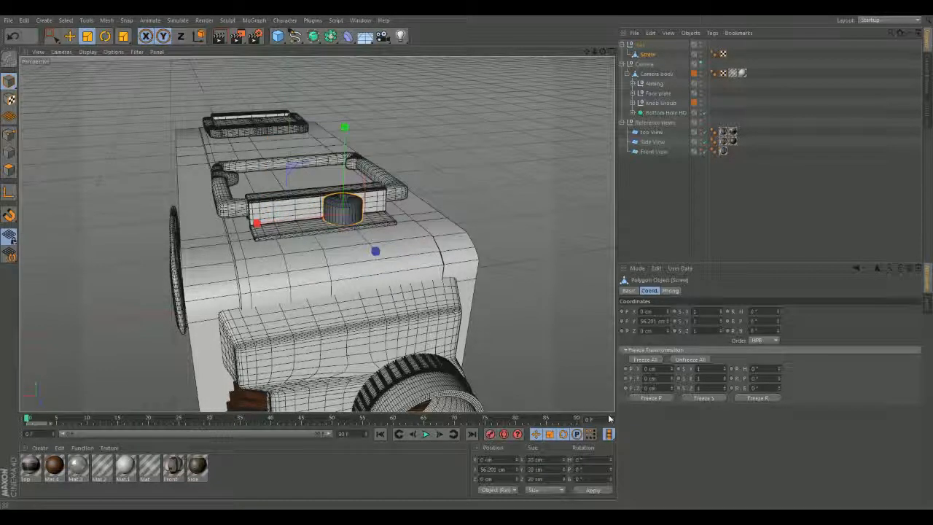
pyautogui.scroll(3, 484, 302)
# - Keep the coordinate readout in Size mode and set the Screw's size to 10 cm on all three axes
pyautogui.click(557, 492)
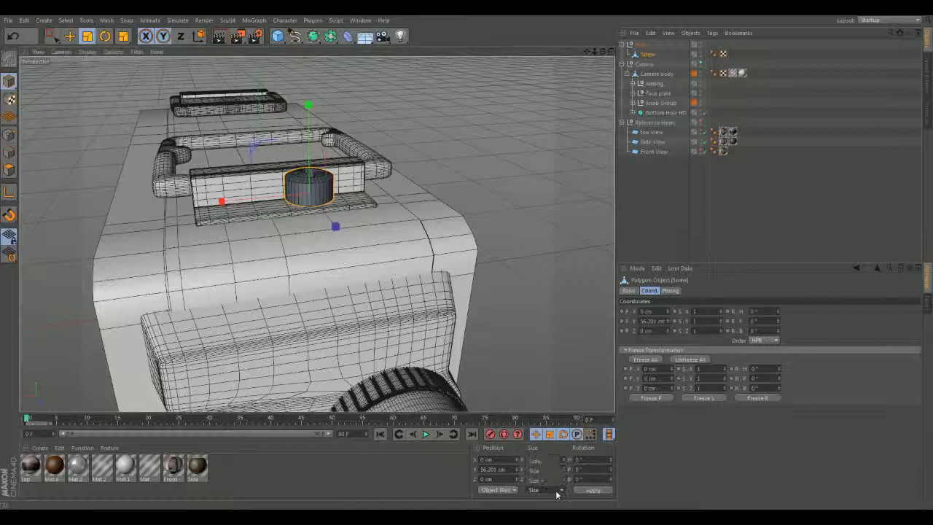
pyautogui.click(557, 493)
pyautogui.keyDown('alt'); pyautogui.moveTo(541, 333); pyautogui.dragTo(586, 368, button='middle'); pyautogui.keyUp('alt')
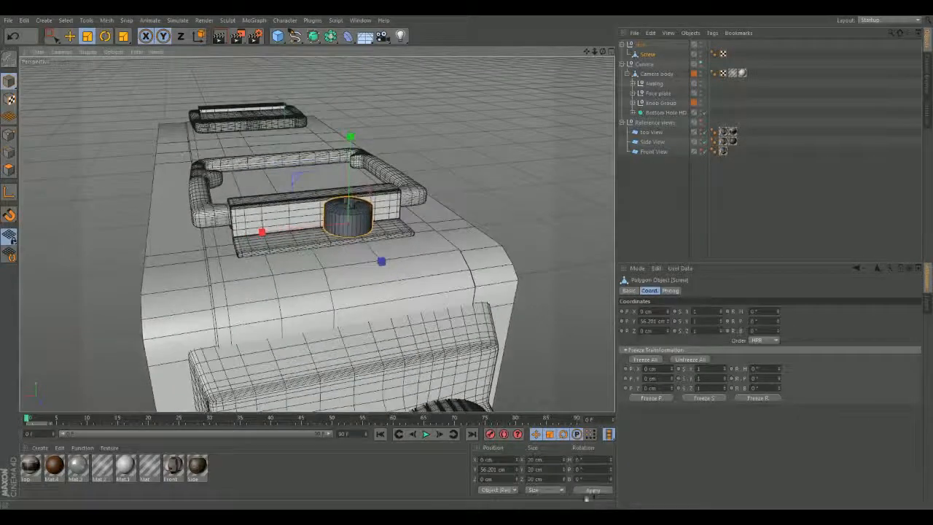
pyautogui.click(554, 492)
pyautogui.click(539, 470)
pyautogui.keyDown('alt'); pyautogui.moveTo(546, 246); pyautogui.dragTo(502, 385); pyautogui.keyUp('alt')
pyautogui.scroll(3, 507, 275)
pyautogui.keyDown('alt'); pyautogui.moveTo(491, 252); pyautogui.dragTo(552, 351); pyautogui.keyUp('alt')
pyautogui.click(536, 459)
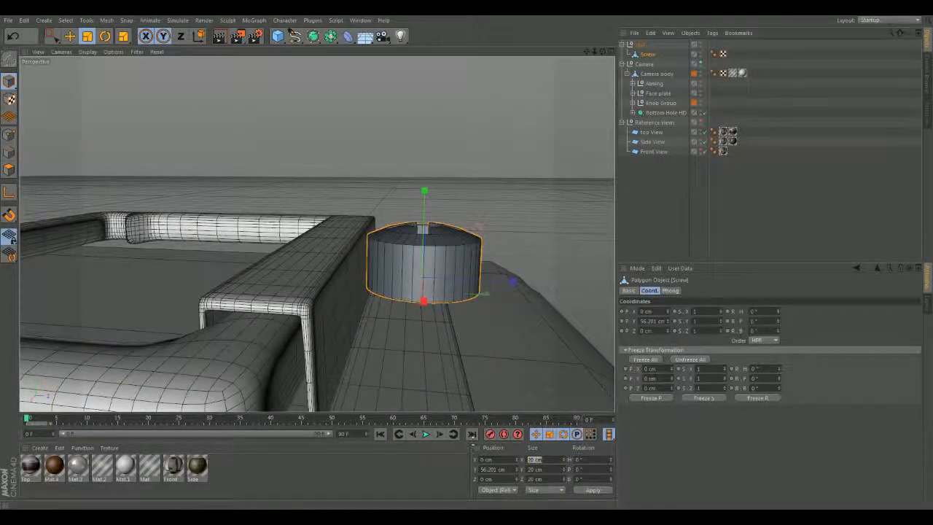
pyautogui.press('Return')
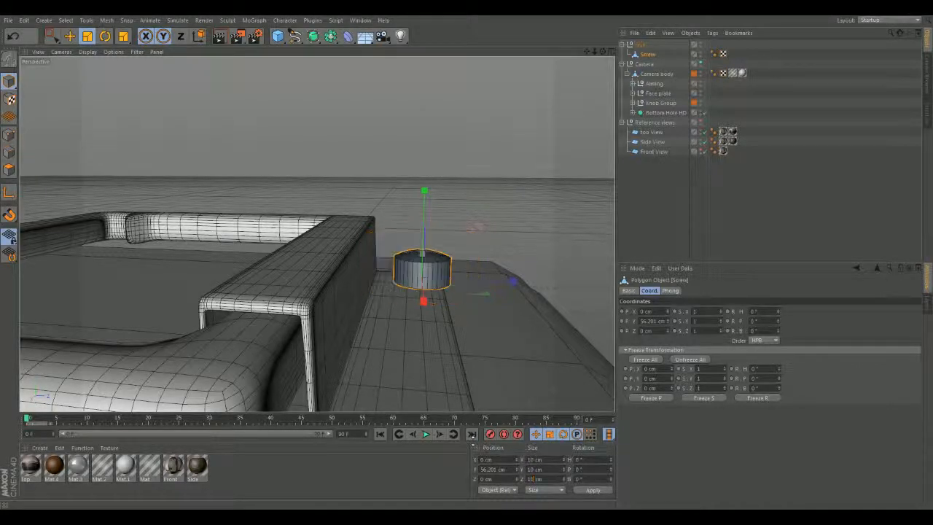
pyautogui.keyDown('alt'); pyautogui.moveTo(473, 296); pyautogui.dragTo(304, 402); pyautogui.keyUp('alt')
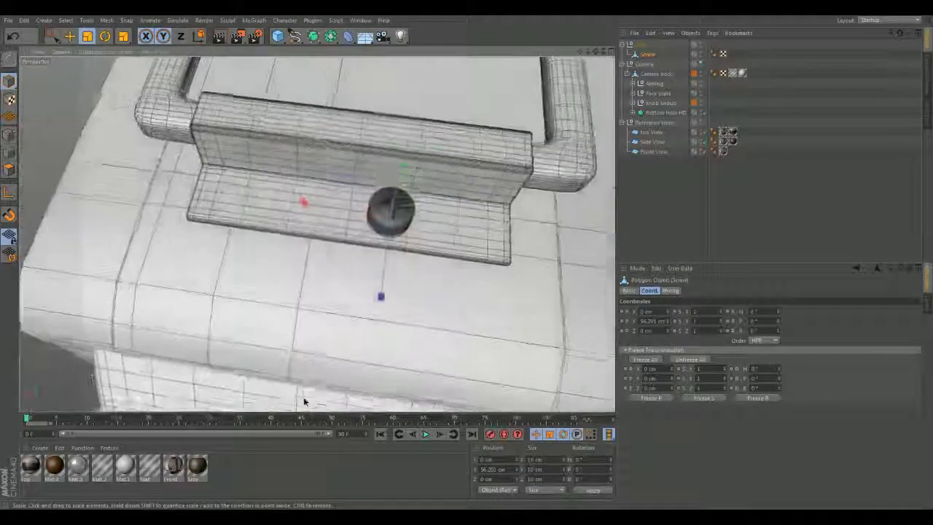
pyautogui.keyDown('alt'); pyautogui.moveTo(399, 278); pyautogui.dragTo(360, 290, button='middle'); pyautogui.keyUp('alt')
pyautogui.keyDown('alt'); pyautogui.moveTo(360, 291); pyautogui.dragTo(377, 318); pyautogui.keyUp('alt')
pyautogui.keyDown('alt'); pyautogui.moveTo(330, 291); pyautogui.dragTo(310, 204, button='right'); pyautogui.keyUp('alt')
pyautogui.keyDown('alt'); pyautogui.moveTo(447, 289); pyautogui.dragTo(439, 175); pyautogui.keyUp('alt')
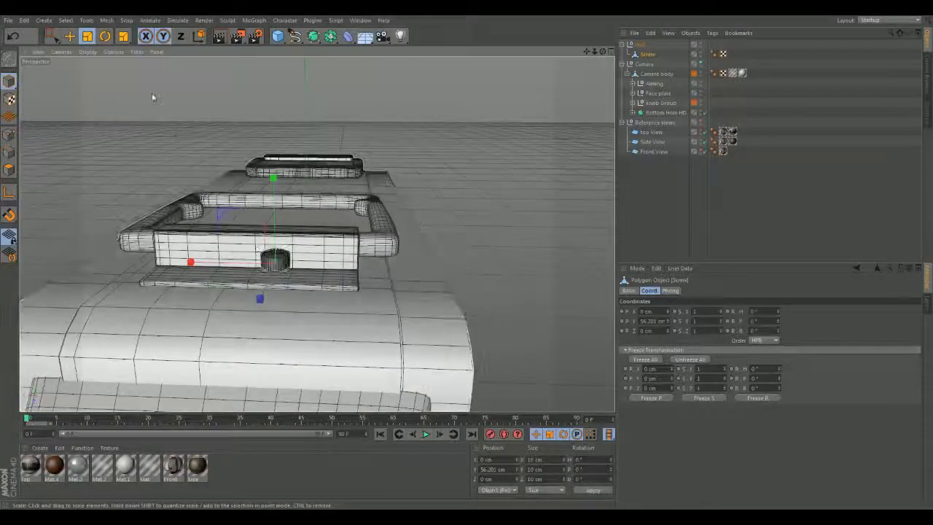
# - Move the Screw down onto the bracket's base plate and toward one end, to about X -16 cm, Y 50 cm and Z -2 cm
pyautogui.click(71, 37)
pyautogui.moveTo(271, 177); pyautogui.dragTo(250, 369)
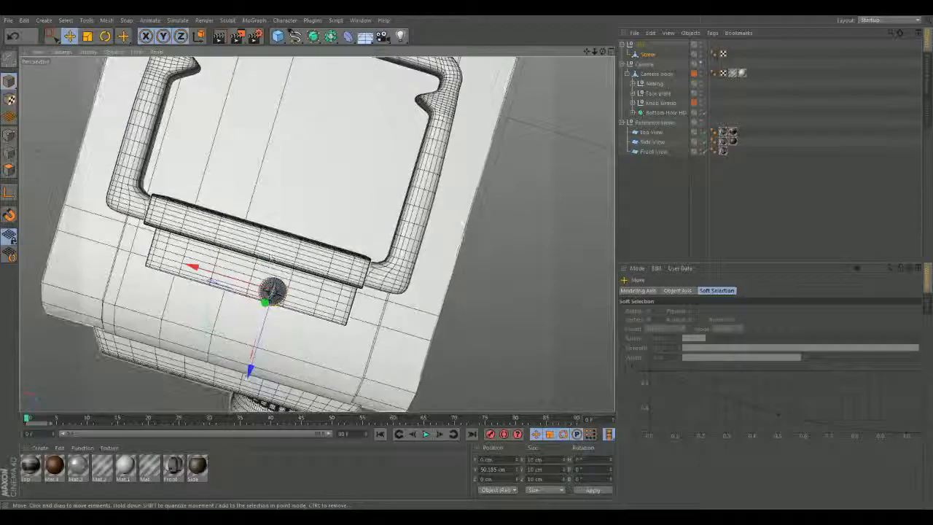
pyautogui.moveTo(202, 264); pyautogui.dragTo(396, 197)
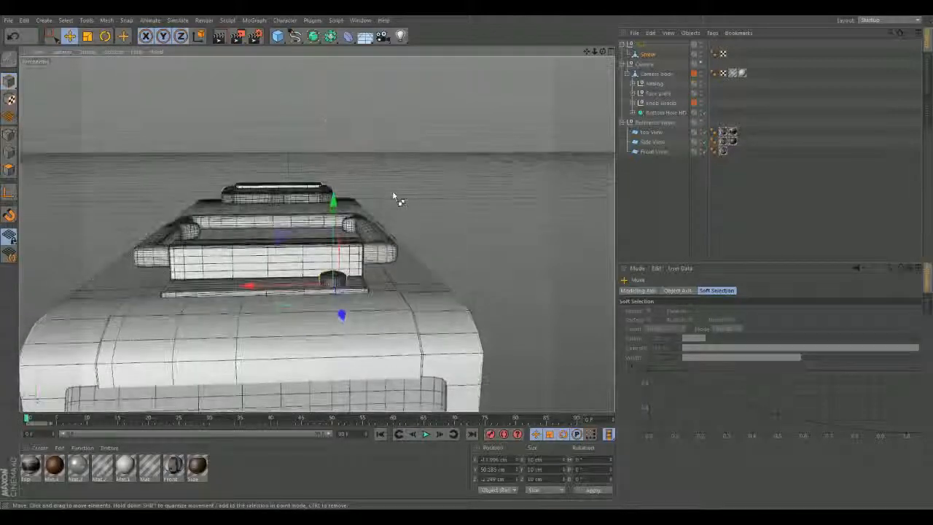
# - Duplicate the Screw and delete the Null, keeping both screws as top-level objects at the end of the object list
pyautogui.hotkey('ctrl', 'c')
pyautogui.hotkey('ctrl', 'v')
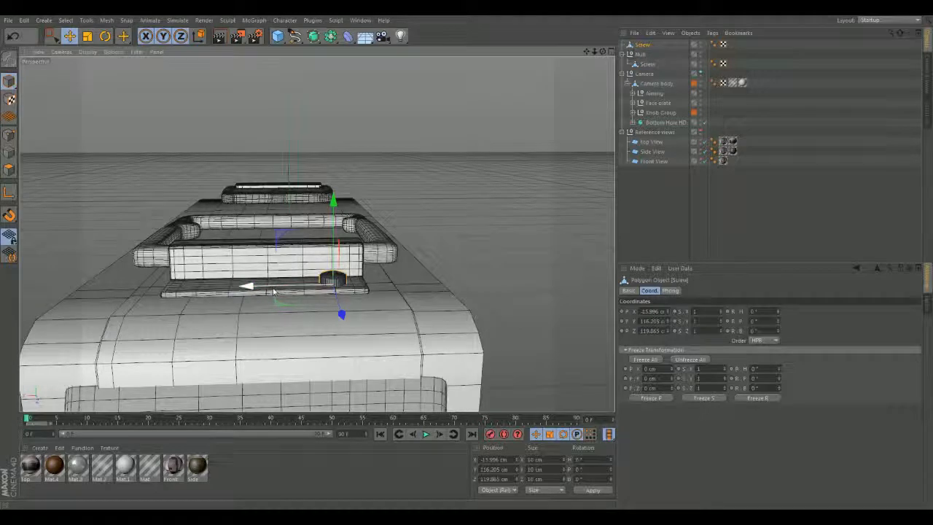
pyautogui.click(637, 57)
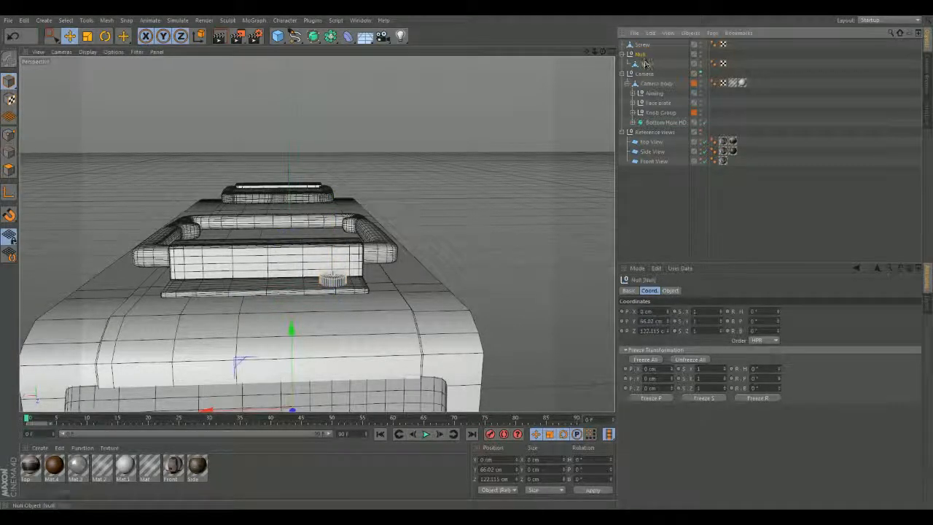
pyautogui.moveTo(638, 207); pyautogui.dragTo(637, 207)
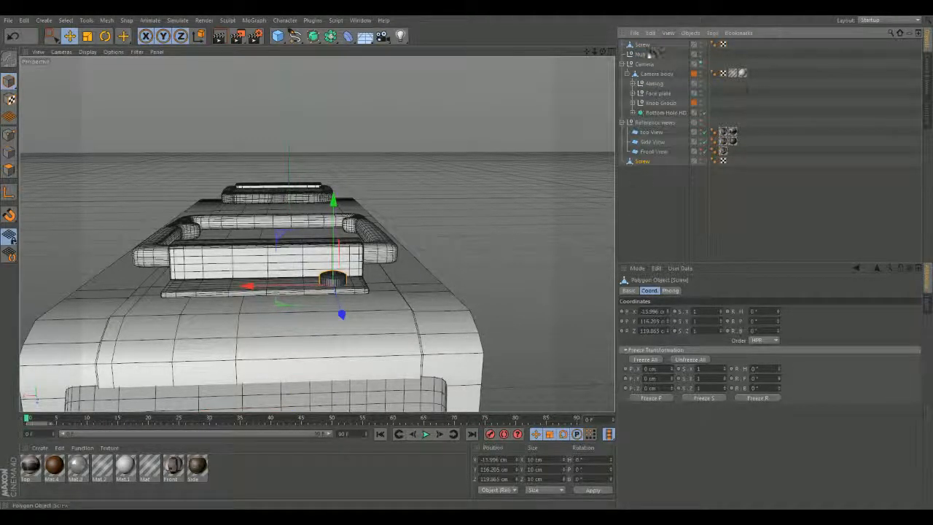
pyautogui.press('Delete')
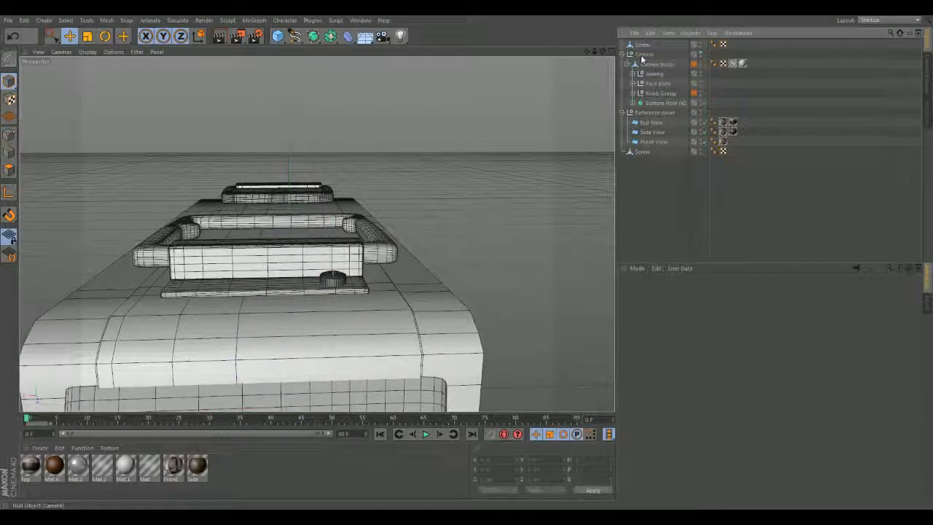
pyautogui.moveTo(656, 171); pyautogui.dragTo(651, 167)
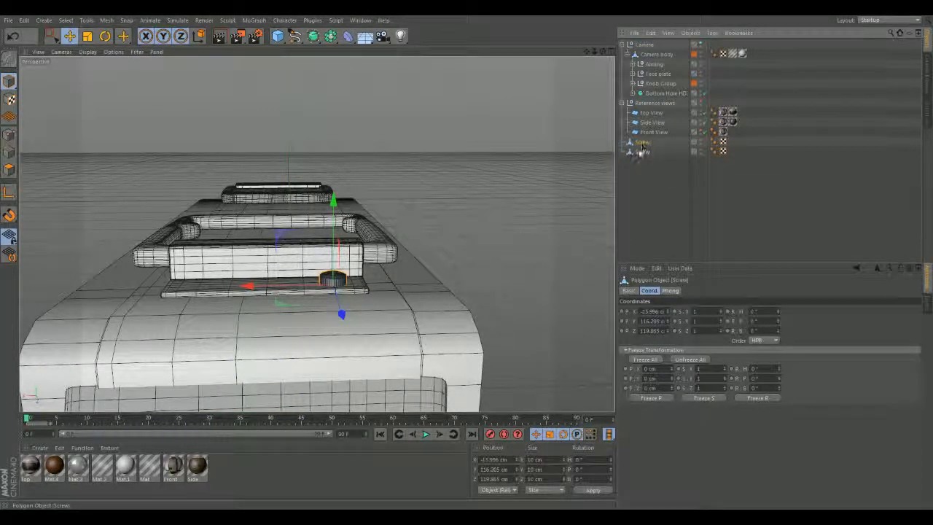
# - Move one screw along X to the opposite end of the bracket's base plate, at about X 35 cm
pyautogui.moveTo(248, 286); pyautogui.dragTo(97, 290)
pyautogui.keyDown('alt'); pyautogui.moveTo(562, 258); pyautogui.dragTo(541, 284); pyautogui.keyUp('alt')
pyautogui.moveTo(172, 277); pyautogui.dragTo(183, 277)
pyautogui.keyDown('alt'); pyautogui.moveTo(519, 256); pyautogui.dragTo(511, 277); pyautogui.keyUp('alt')
pyautogui.keyDown('shift'); pyautogui.click(390, 293); pyautogui.keyUp('shift')
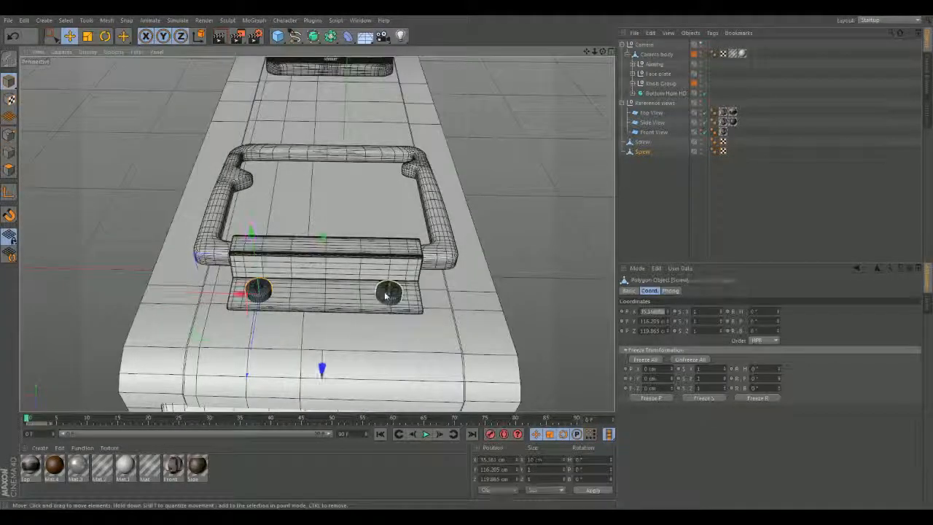
# - Rename the first Screw in the object list as Screw-Aim Open, matching the naming in the Aiming group
pyautogui.click(644, 142)
pyautogui.doubleClick(644, 143)
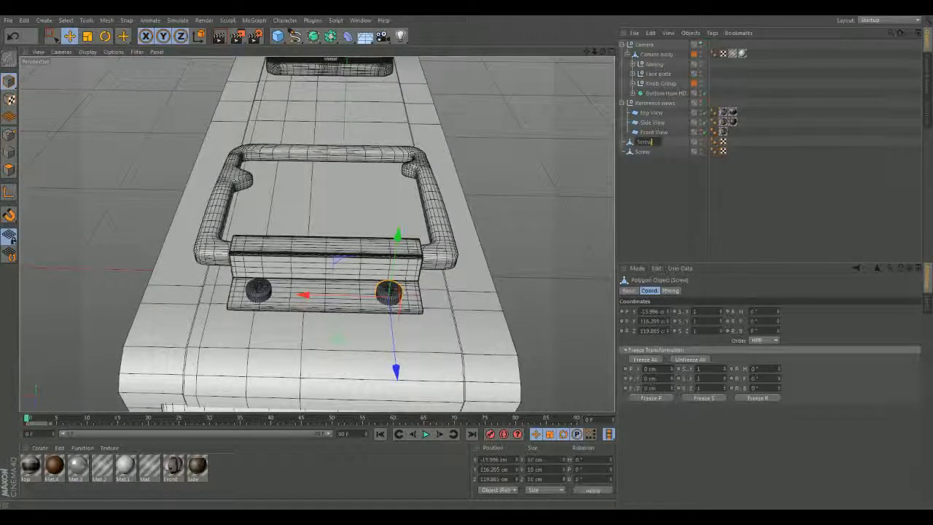
pyautogui.click(632, 64)
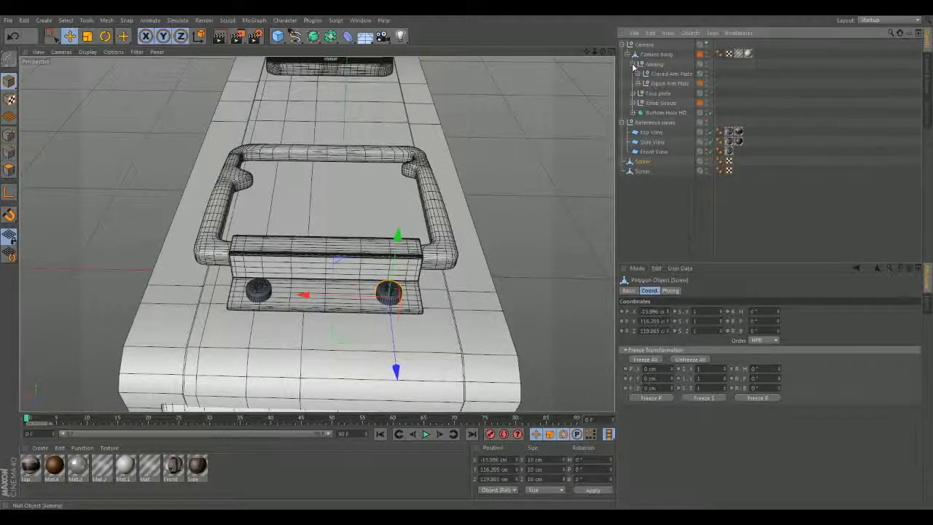
pyautogui.keyDown('ctrl'); pyautogui.click(655, 164); pyautogui.keyUp('ctrl')
pyautogui.doubleClick(655, 163)
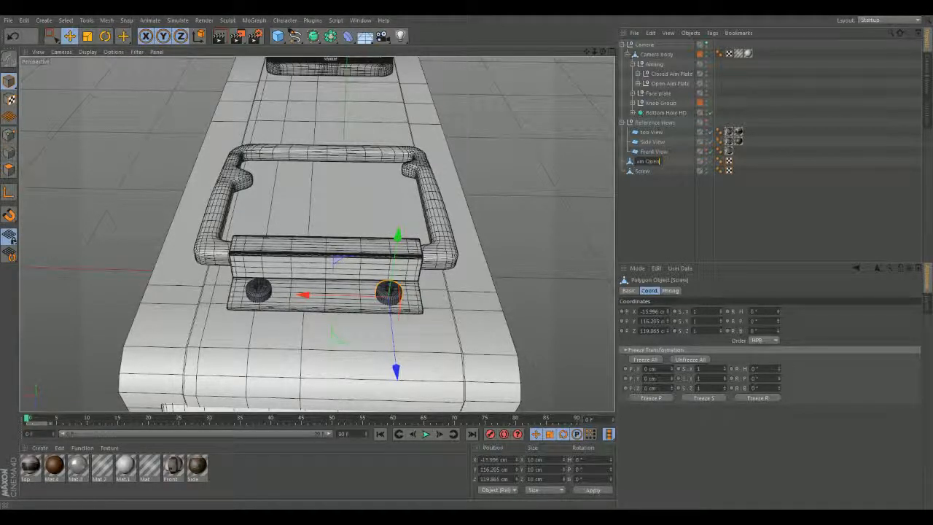
pyautogui.press('Return')
# - Rename the other Screw as Screw-Aim Open 2
pyautogui.doubleClick(642, 171)
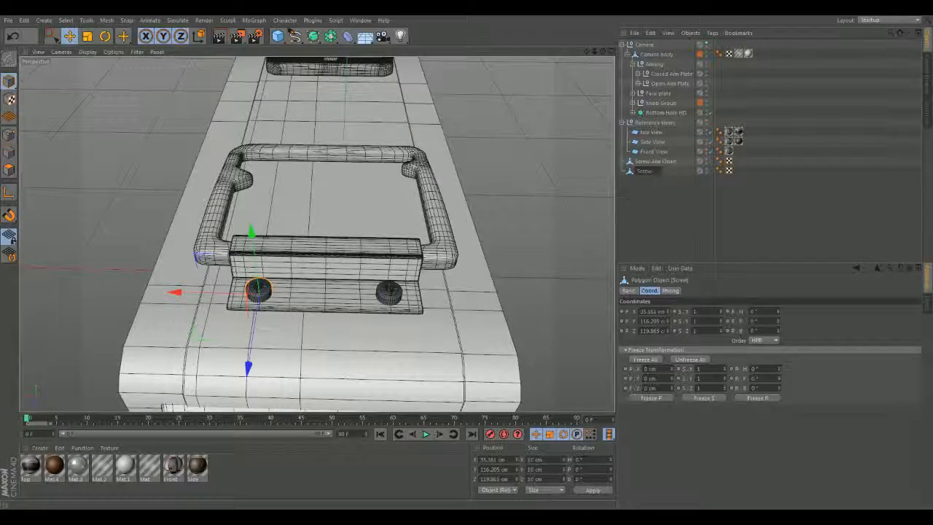
pyautogui.click(660, 162)
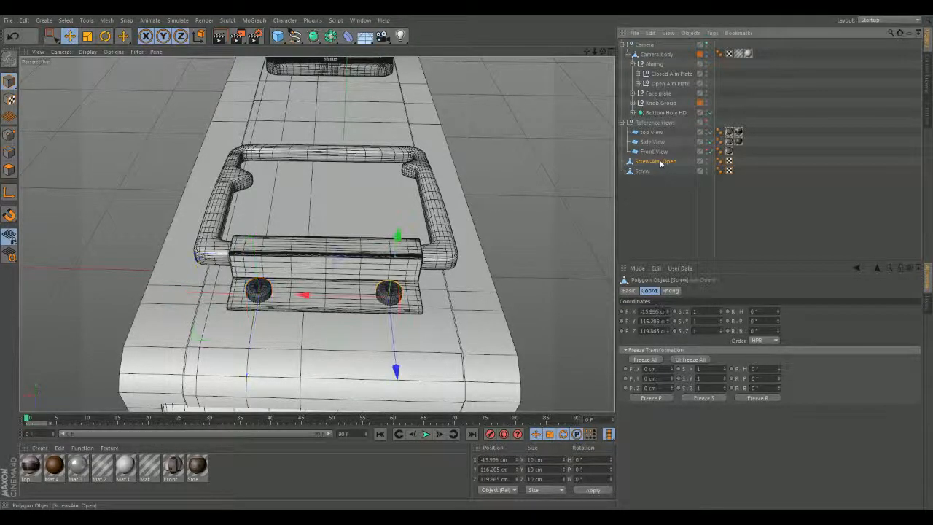
pyautogui.doubleClick(659, 162)
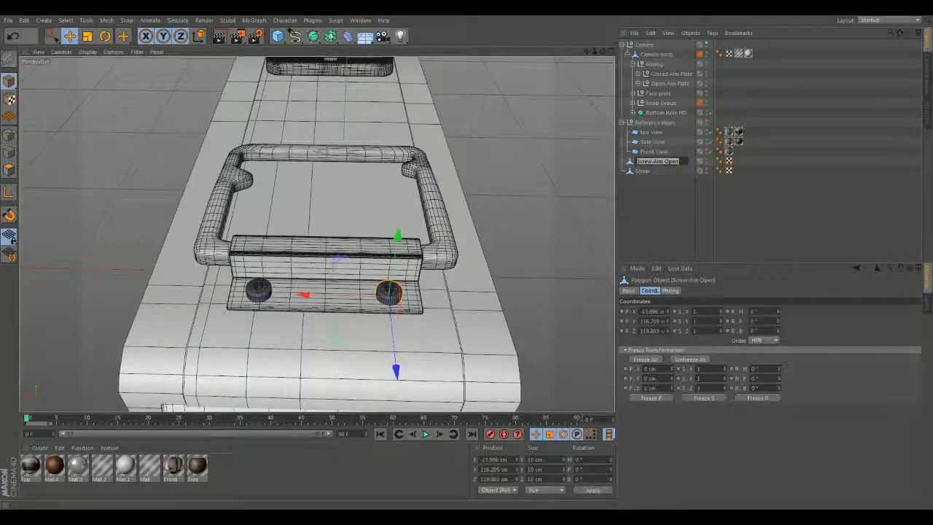
pyautogui.click(643, 170)
pyautogui.doubleClick(643, 170)
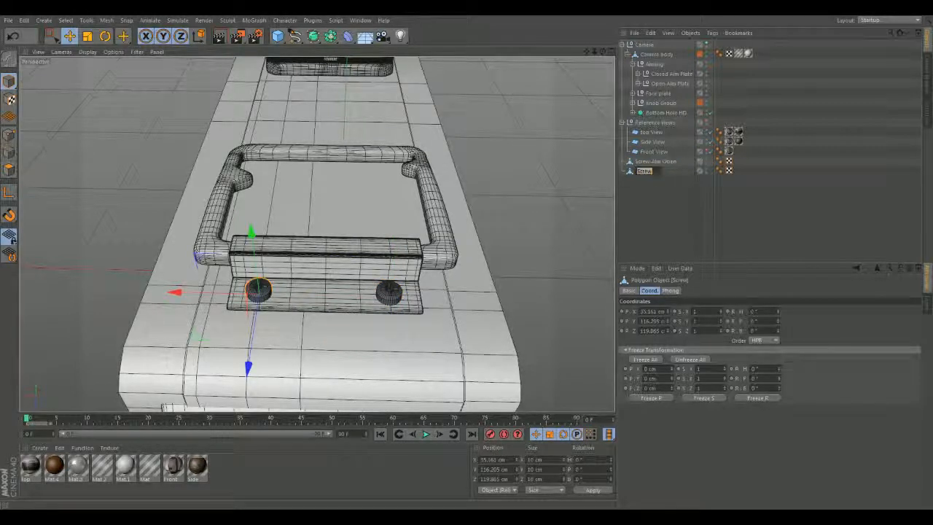
pyautogui.write('Screw-Aim Open 2')
pyautogui.press('Return')
# - Group Screw-Aim Open and Screw-Aim Open 2 under a Null and duplicate that group
pyautogui.click(669, 162)
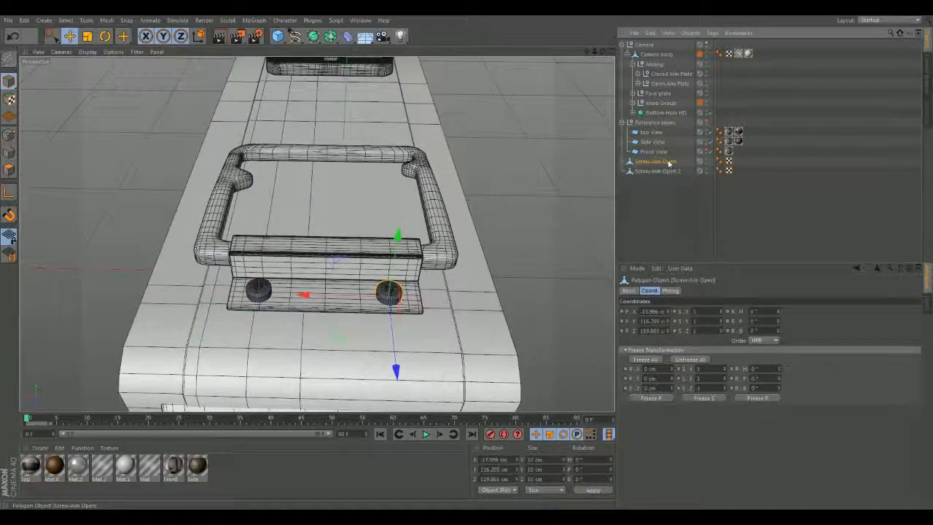
pyautogui.keyDown('ctrl'); pyautogui.click(663, 171); pyautogui.keyUp('ctrl')
pyautogui.rightClick(663, 170)
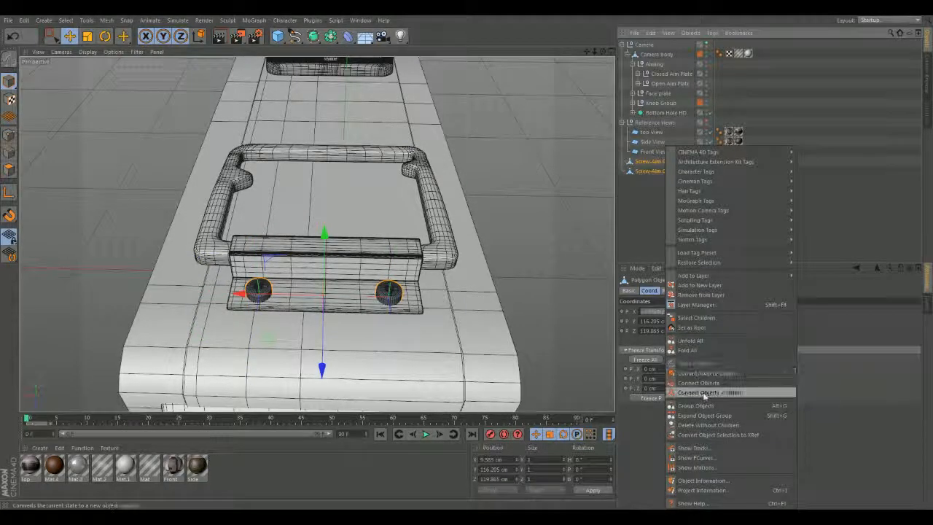
pyautogui.click(697, 406)
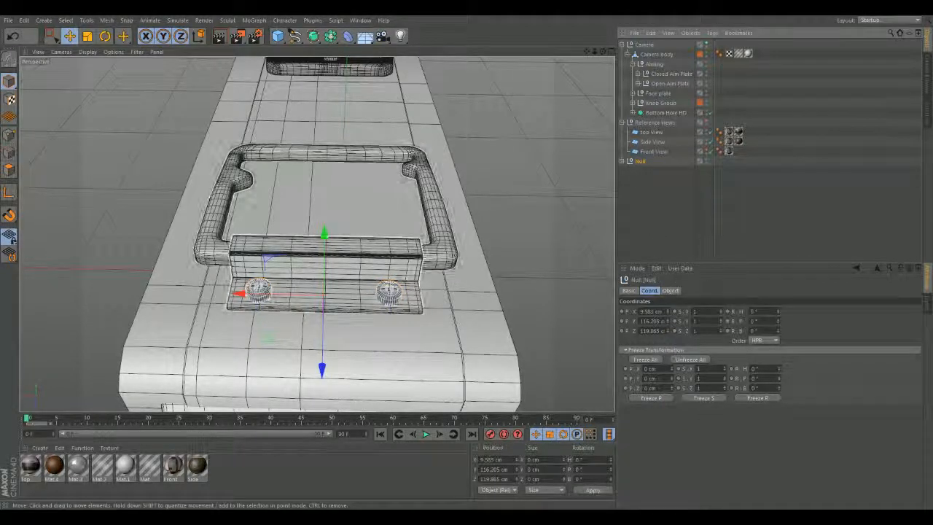
pyautogui.hotkey('ctrl', 'c')
pyautogui.hotkey('ctrl', 'v')
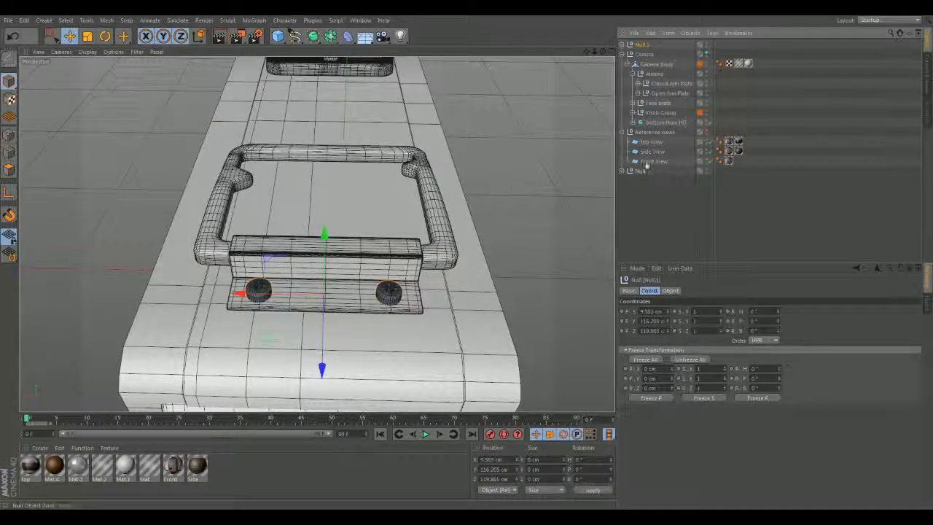
# - Rename the original screw group as Screw-Aim Open
pyautogui.click(642, 172)
pyautogui.doubleClick(642, 172)
pyautogui.write('n Open')
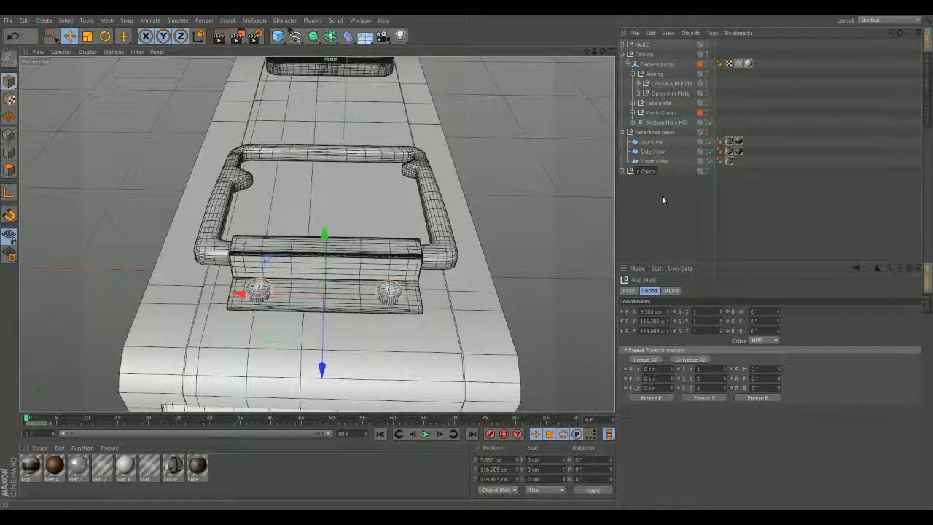
pyautogui.press('Return')
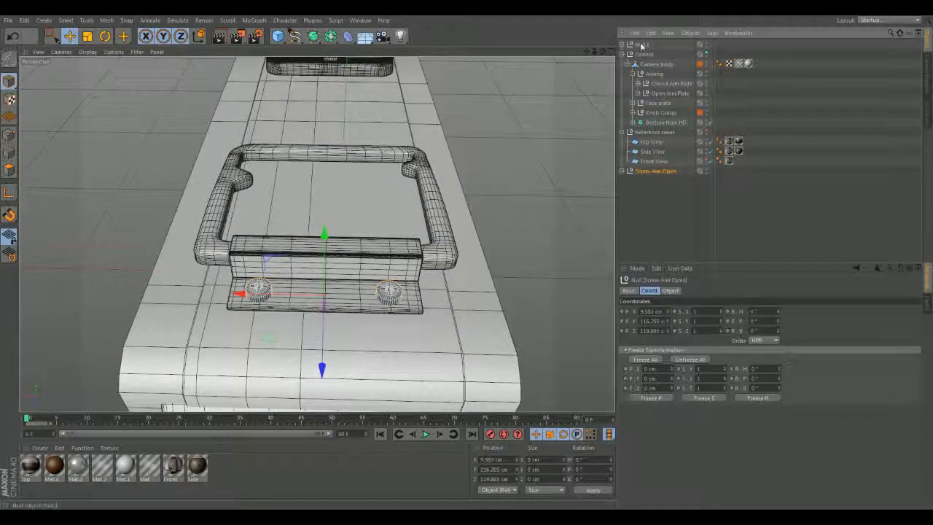
# - Move the duplicated screw group along Z to the closed aim plate on the camera body, at about Z -120 cm
pyautogui.click(642, 45)
pyautogui.moveTo(323, 300); pyautogui.dragTo(330, 108)
pyautogui.keyDown('alt'); pyautogui.moveTo(330, 108); pyautogui.dragTo(337, 211, button='middle'); pyautogui.keyUp('alt')
pyautogui.keyDown('alt'); pyautogui.moveTo(337, 211); pyautogui.dragTo(342, 324); pyautogui.keyUp('alt')
# - Rename the duplicated screw group as Screw-Aim closed
pyautogui.doubleClick(645, 45)
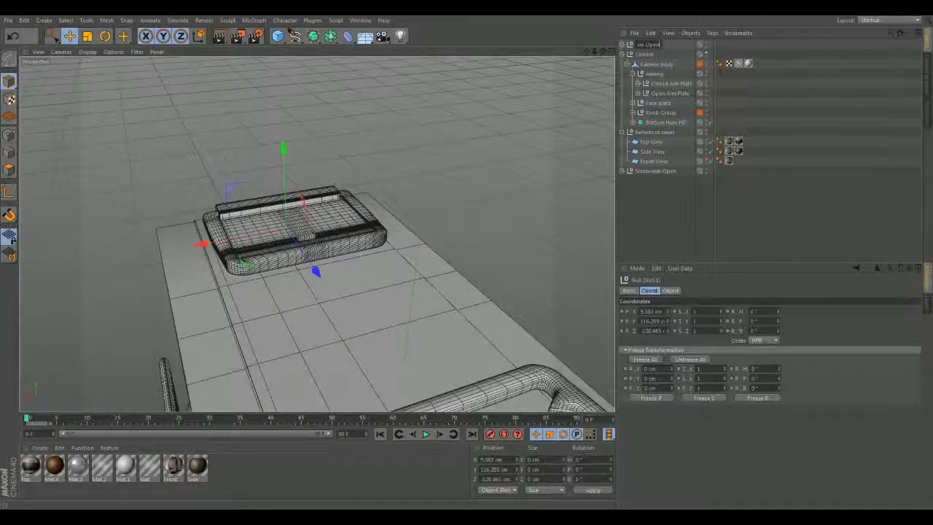
pyautogui.moveTo(653, 45); pyautogui.dragTo(645, 44)
pyautogui.write('closed')
pyautogui.press('Return')
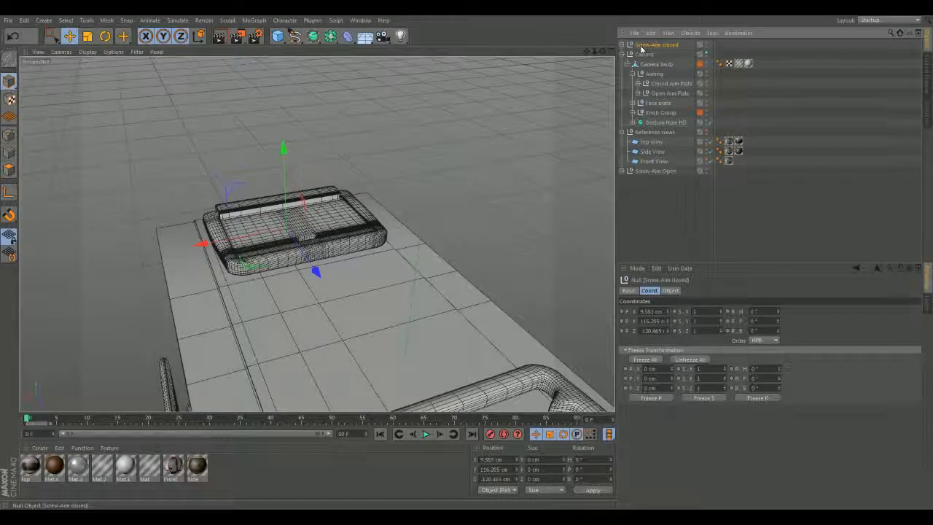
# - Rename the two screws inside the Screw-Aim closed group as Screw-Aim Closed and Screw-Aim Closed 2
pyautogui.click(622, 45)
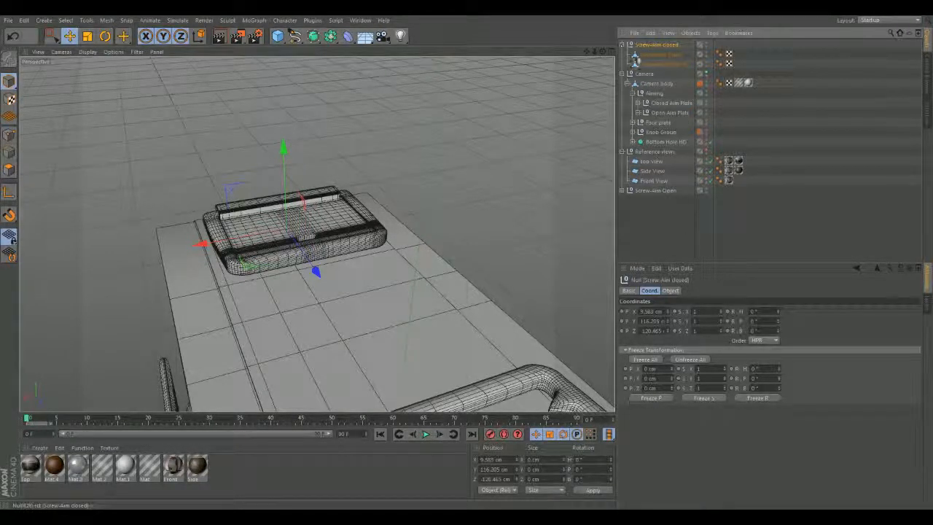
pyautogui.doubleClick(661, 55)
pyautogui.click(684, 55)
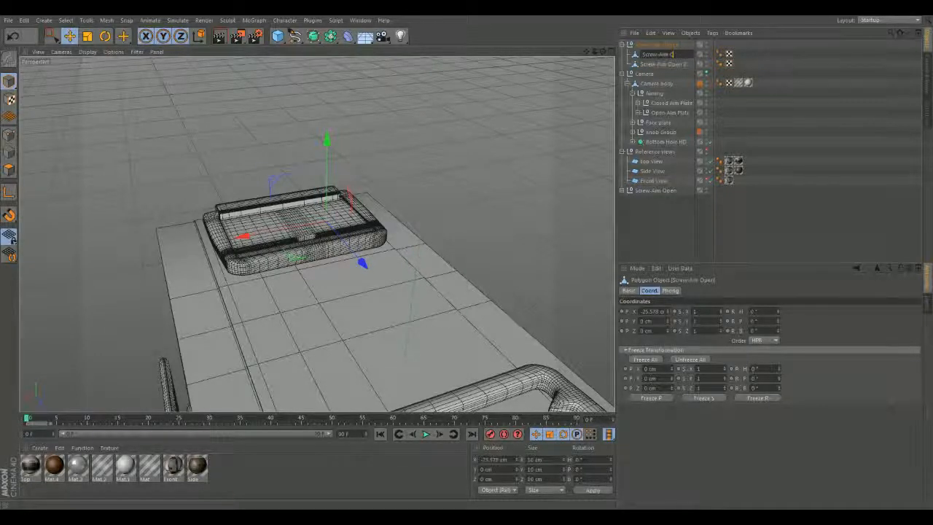
pyautogui.press('Return')
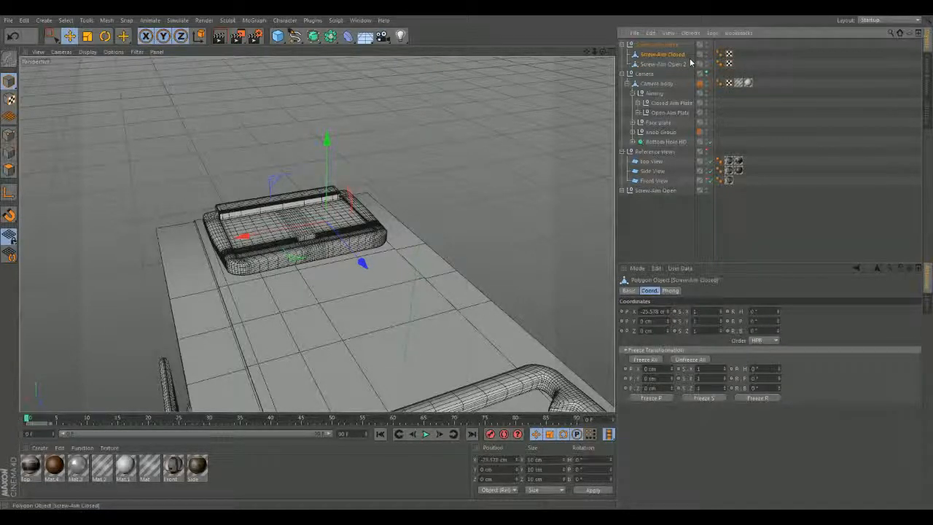
pyautogui.doubleClick(676, 64)
pyautogui.press('BackSpace')
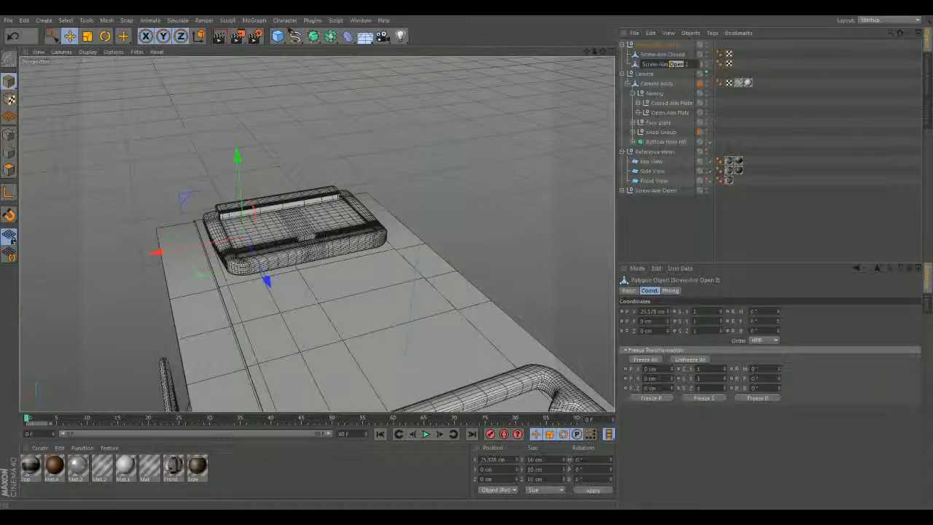
pyautogui.write('Screw-Aim Closed 2')
pyautogui.press('Return')
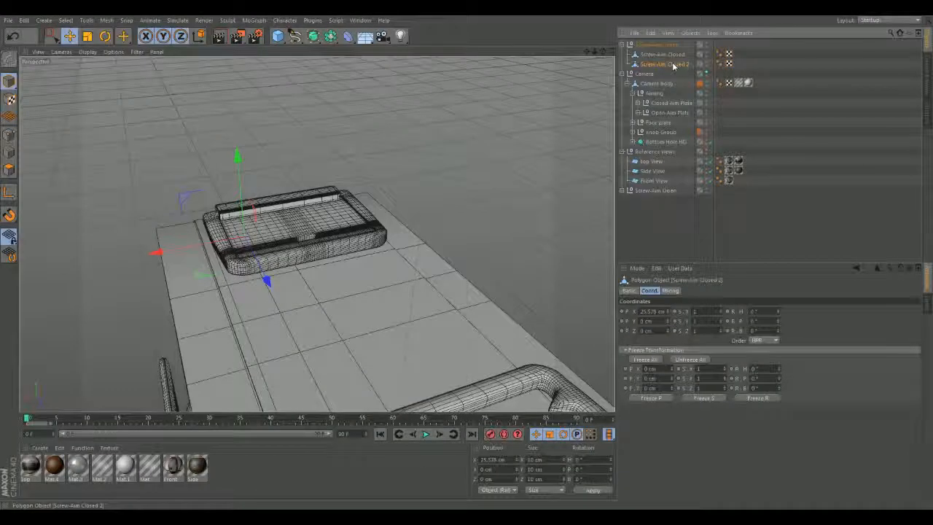
# - Make a copy of Screw-Aim Closed 2 as a separate top-level object
pyautogui.hotkey('ctrl', 'c')
pyautogui.hotkey('ctrl', 'v')
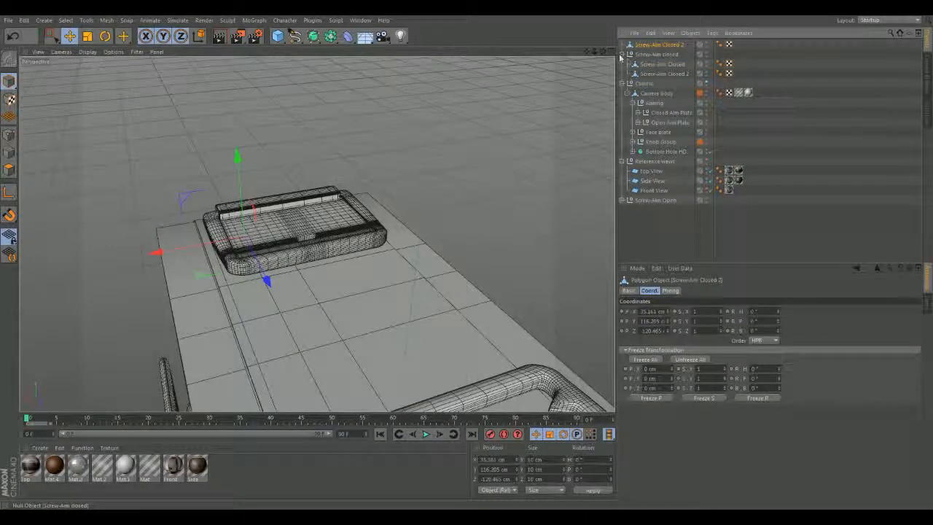
# - Nest the Screw-Aim closed group under Closed Aim Plate and the Screw-Aim Open group under Open Aim Plate
pyautogui.click(622, 56)
pyautogui.click(648, 56)
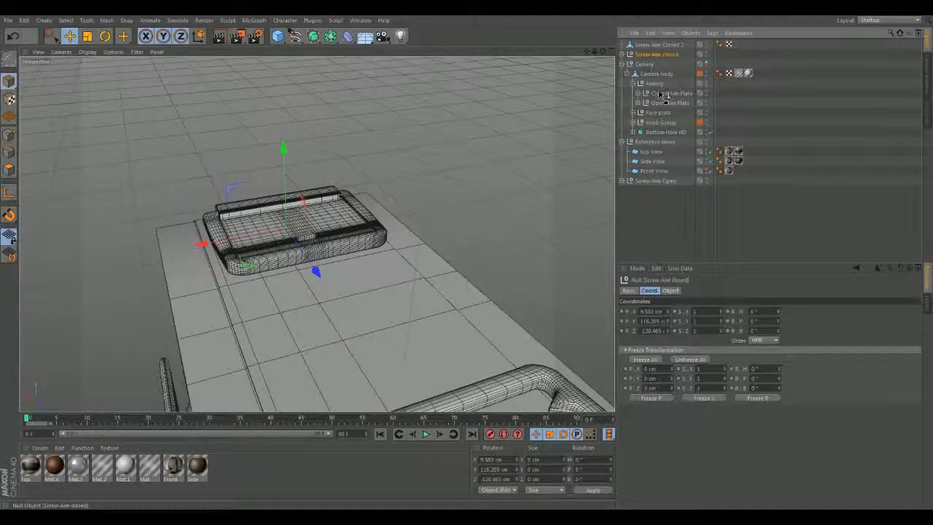
pyautogui.moveTo(662, 94); pyautogui.dragTo(659, 94)
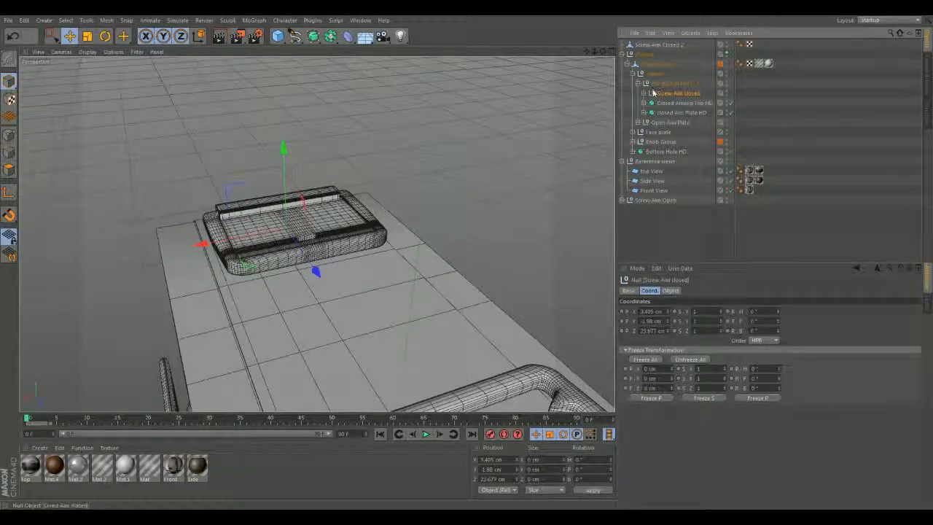
pyautogui.click(639, 84)
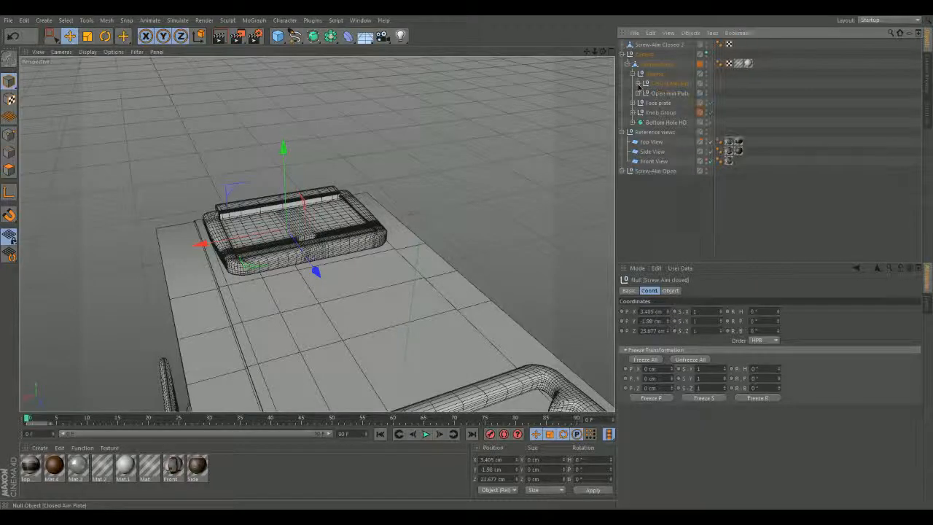
pyautogui.click(652, 172)
pyautogui.moveTo(652, 172); pyautogui.dragTo(660, 94)
pyautogui.click(639, 93)
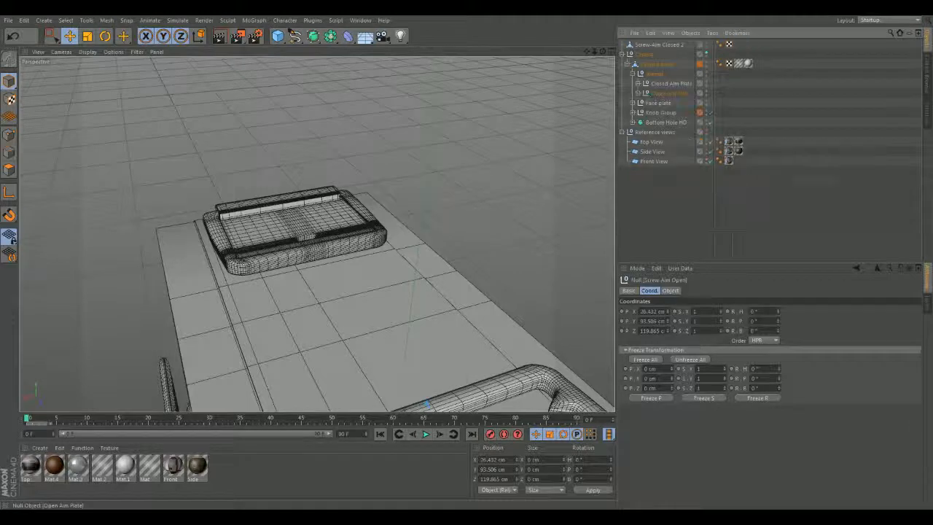
# - Move the top-level Screw-Aim Closed 2 copy in front of the camera and rotate its pitch to -90° to face forward
pyautogui.scroll(-5, 327, 180)
pyautogui.click(662, 46)
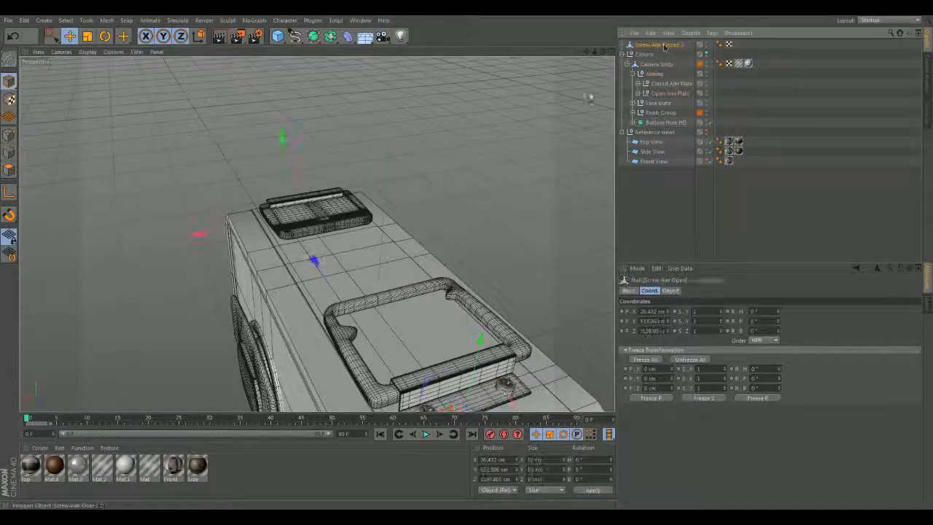
pyautogui.scroll(-3, 550, 136)
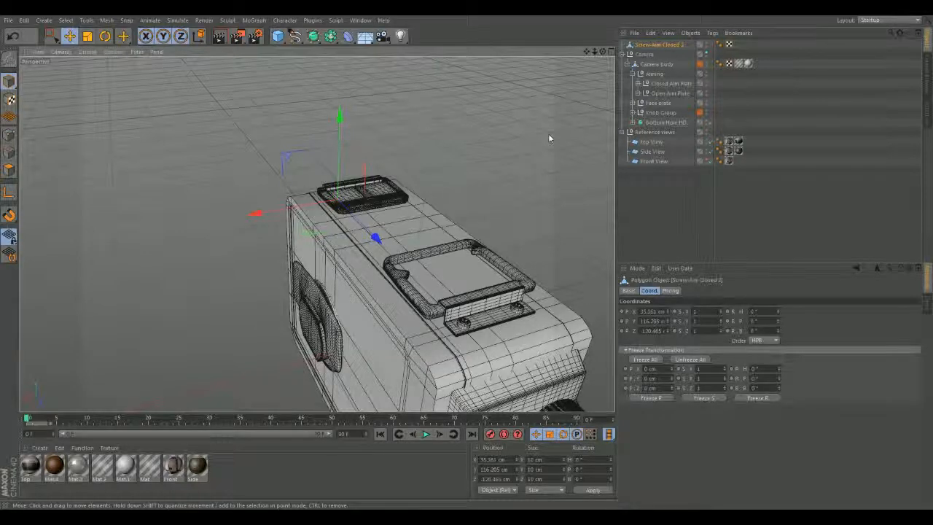
pyautogui.moveTo(376, 238); pyautogui.dragTo(537, 401)
pyautogui.keyDown('alt'); pyautogui.moveTo(566, 353); pyautogui.dragTo(355, 140); pyautogui.keyUp('alt')
pyautogui.moveTo(389, 168); pyautogui.dragTo(423, 200)
pyautogui.click(105, 36)
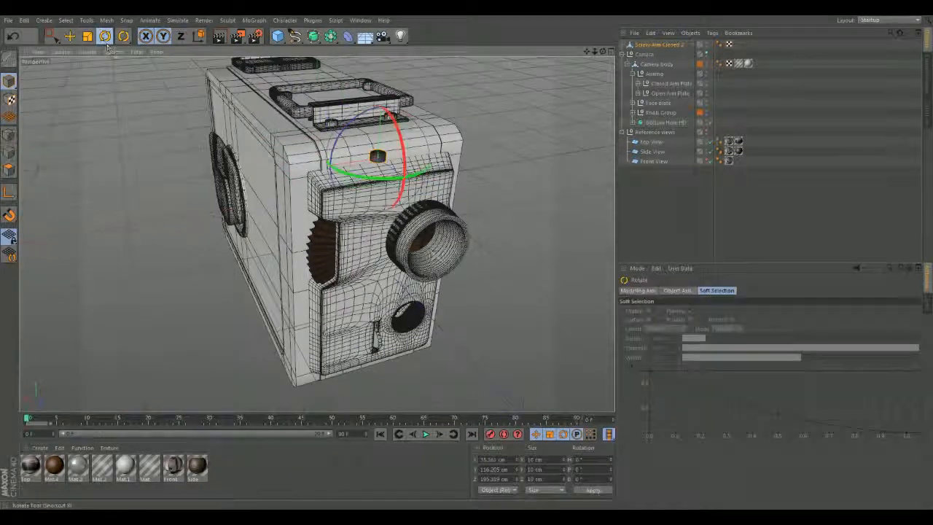
pyautogui.moveTo(402, 145); pyautogui.dragTo(401, 208)
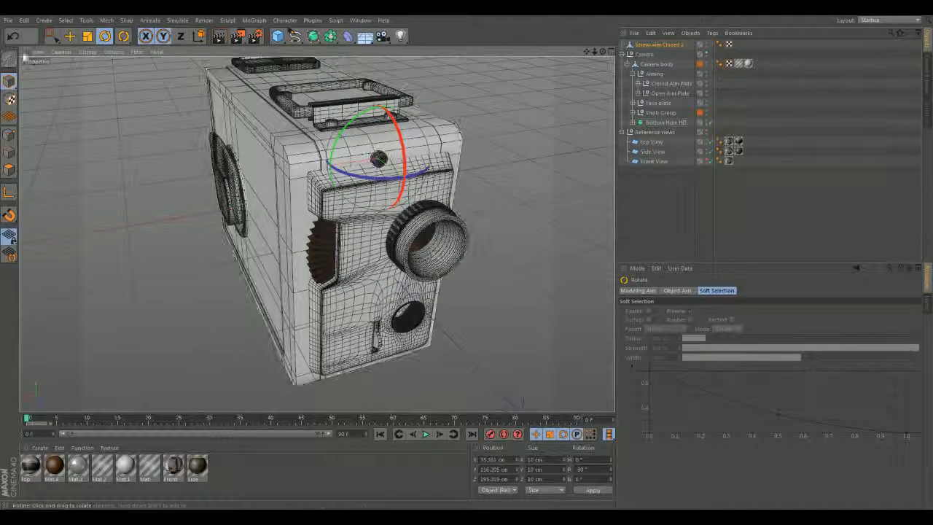
# - Move the screw down and back to the face plate above the slot, at about X 13.5, Y -1.6, Z 172.8 cm
pyautogui.click(70, 37)
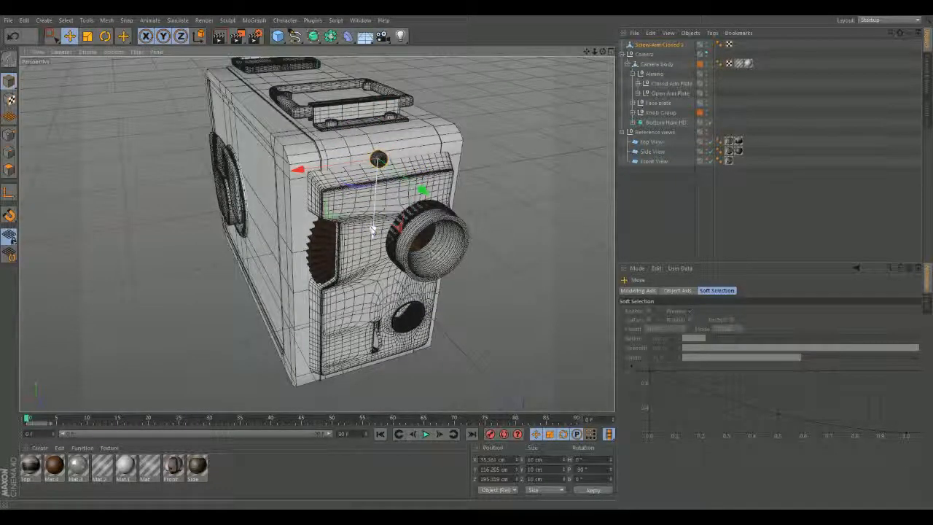
pyautogui.moveTo(365, 243); pyautogui.dragTo(366, 287)
pyautogui.keyDown('alt'); pyautogui.moveTo(368, 347); pyautogui.dragTo(486, 309); pyautogui.keyUp('alt')
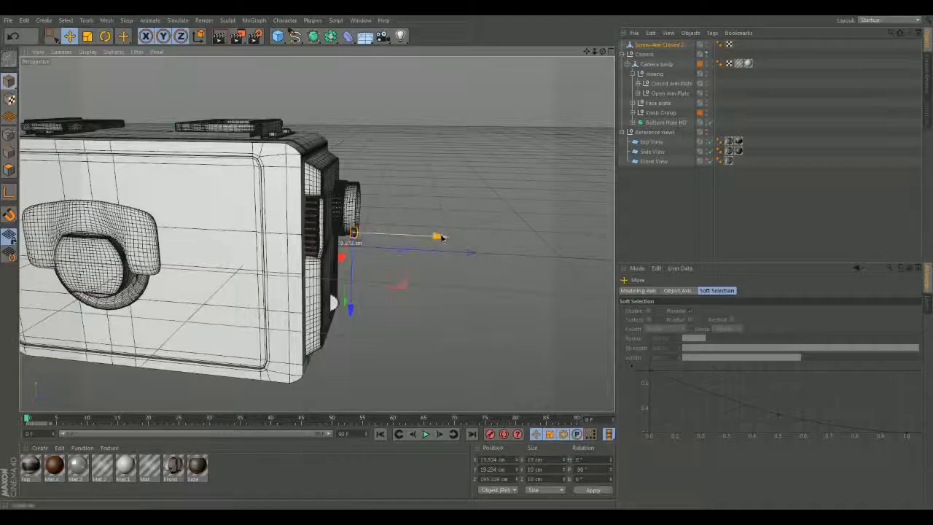
pyautogui.keyDown('alt'); pyautogui.moveTo(420, 242); pyautogui.dragTo(291, 246); pyautogui.keyUp('alt')
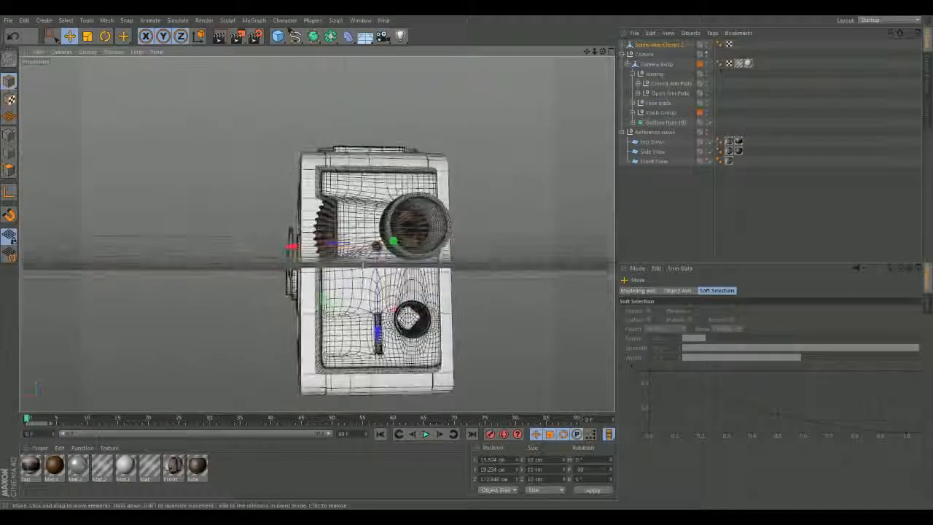
pyautogui.click(377, 332)
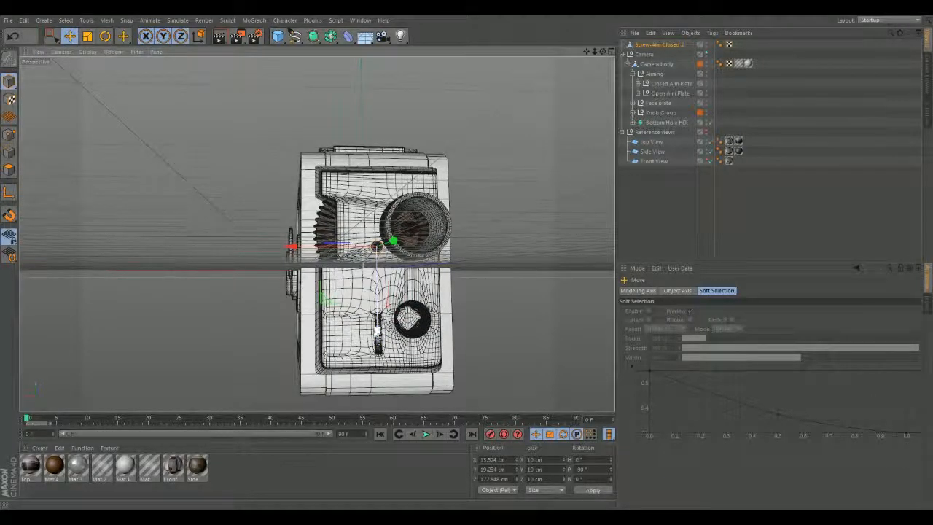
pyautogui.moveTo(376, 359); pyautogui.dragTo(376, 363)
# - Fine-tune the screw's depth against the face plate surface, bringing it to Z 172.756 cm
pyautogui.keyDown('alt'); pyautogui.moveTo(399, 341); pyautogui.dragTo(382, 326, button='middle'); pyautogui.keyUp('alt')
pyautogui.keyDown('alt'); pyautogui.moveTo(382, 325); pyautogui.dragTo(445, 325, button='right'); pyautogui.keyUp('alt')
pyautogui.keyDown('alt'); pyautogui.moveTo(444, 325); pyautogui.dragTo(471, 362); pyautogui.keyUp('alt')
pyautogui.keyDown('alt'); pyautogui.moveTo(471, 362); pyautogui.dragTo(503, 387, button='right'); pyautogui.keyUp('alt')
pyautogui.keyDown('alt'); pyautogui.moveTo(503, 386); pyautogui.dragTo(418, 315, button='middle'); pyautogui.keyUp('alt')
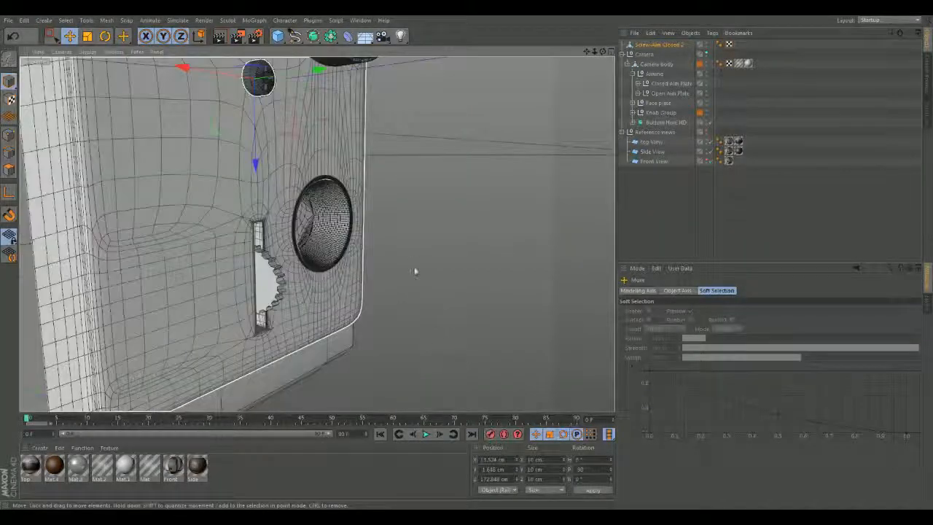
pyautogui.keyDown('alt'); pyautogui.moveTo(415, 271); pyautogui.dragTo(469, 331, button='middle'); pyautogui.keyUp('alt')
pyautogui.keyDown('alt'); pyautogui.moveTo(469, 331); pyautogui.dragTo(511, 350); pyautogui.keyUp('alt')
pyautogui.keyDown('alt'); pyautogui.moveTo(502, 329); pyautogui.dragTo(523, 363, button='middle'); pyautogui.keyUp('alt')
pyautogui.keyDown('alt'); pyautogui.moveTo(523, 362); pyautogui.dragTo(528, 351); pyautogui.keyUp('alt')
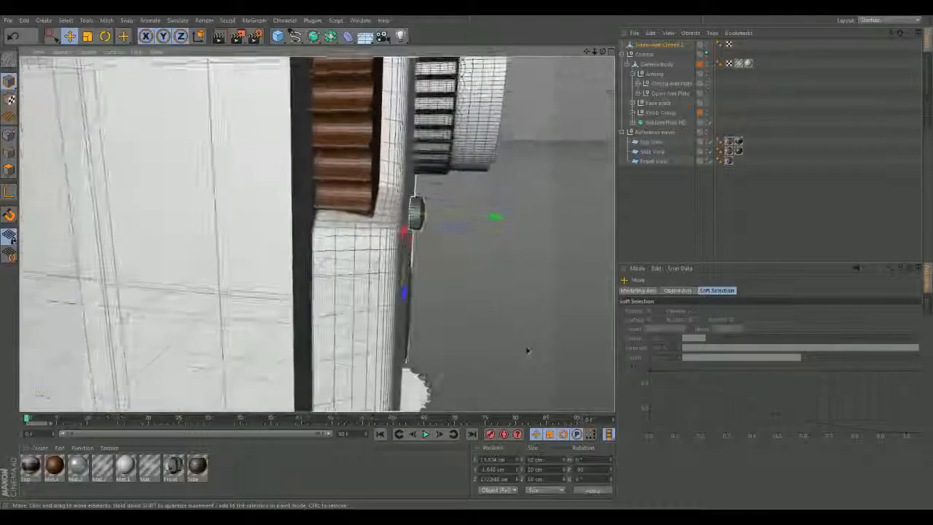
pyautogui.moveTo(503, 218); pyautogui.dragTo(500, 218)
pyautogui.keyDown('alt'); pyautogui.moveTo(510, 264); pyautogui.dragTo(334, 249); pyautogui.keyUp('alt')
pyautogui.keyDown('alt'); pyautogui.moveTo(555, 328); pyautogui.dragTo(503, 298, button='right'); pyautogui.keyUp('alt')
# - Duplicate Screw-Aim Closed 2 at the top level and rename the original as Screw-FacePlate
pyautogui.click(666, 46)
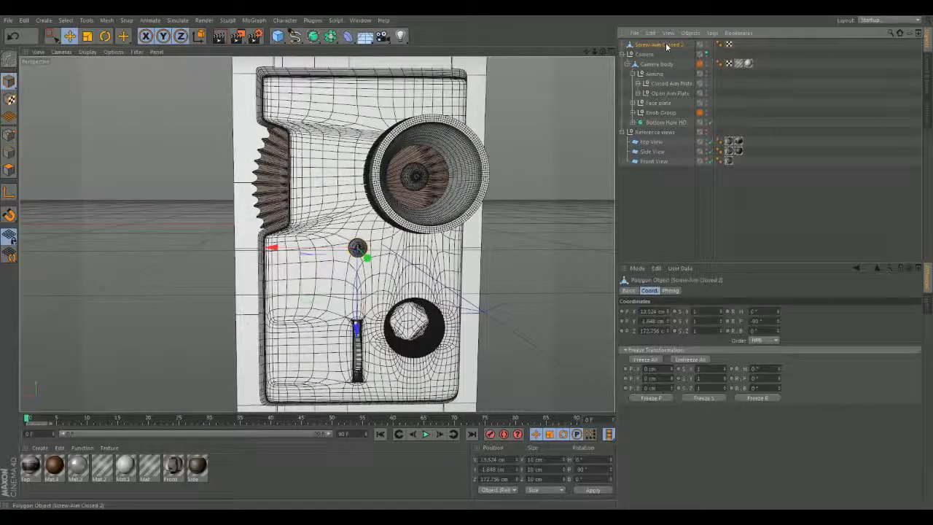
pyautogui.keyDown('ctrl'); pyautogui.moveTo(665, 46); pyautogui.dragTo(666, 53); pyautogui.keyUp('ctrl')
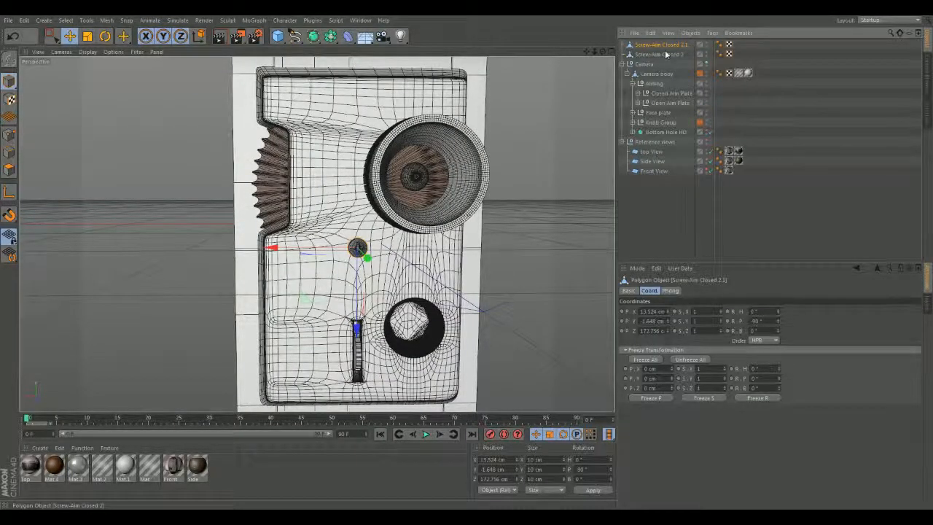
pyautogui.click(665, 55)
pyautogui.doubleClick(666, 55)
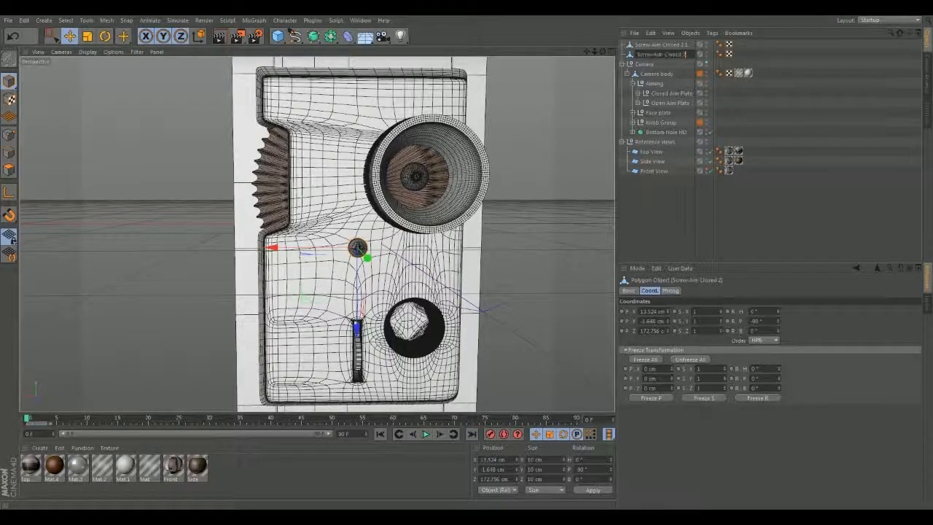
pyautogui.moveTo(686, 55); pyautogui.dragTo(657, 54)
pyautogui.write('CFacePlate')
pyautogui.press('Return')
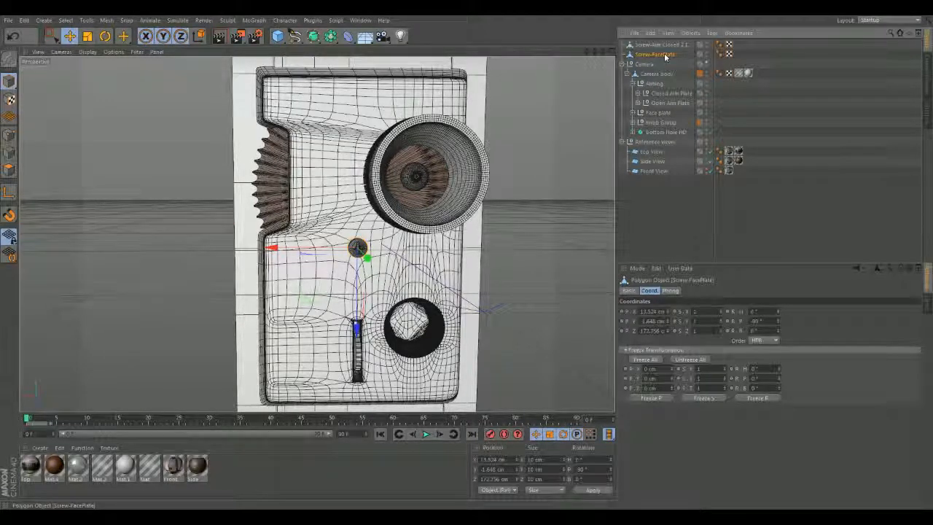
# - Nest Screw-FacePlate under the Face plate group and select the remaining top-level screw copy
pyautogui.moveTo(665, 57); pyautogui.dragTo(661, 115)
pyautogui.click(660, 45)
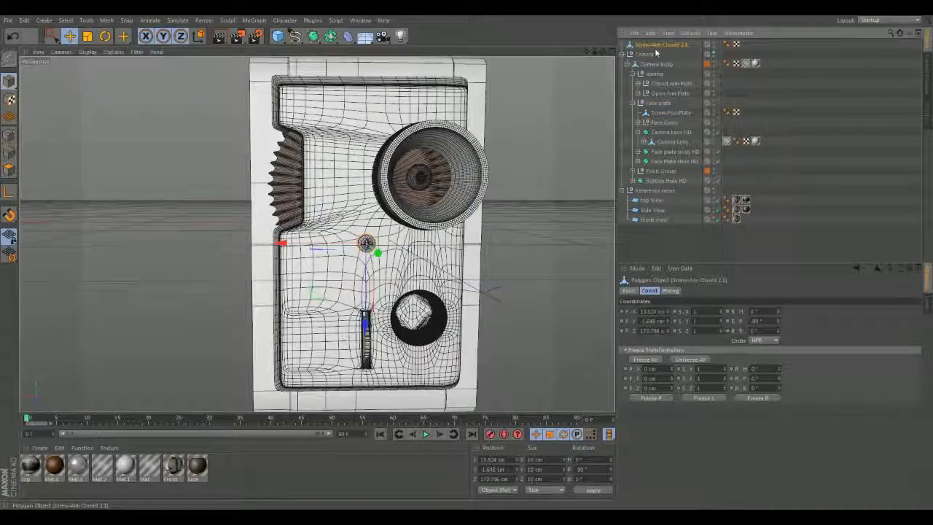